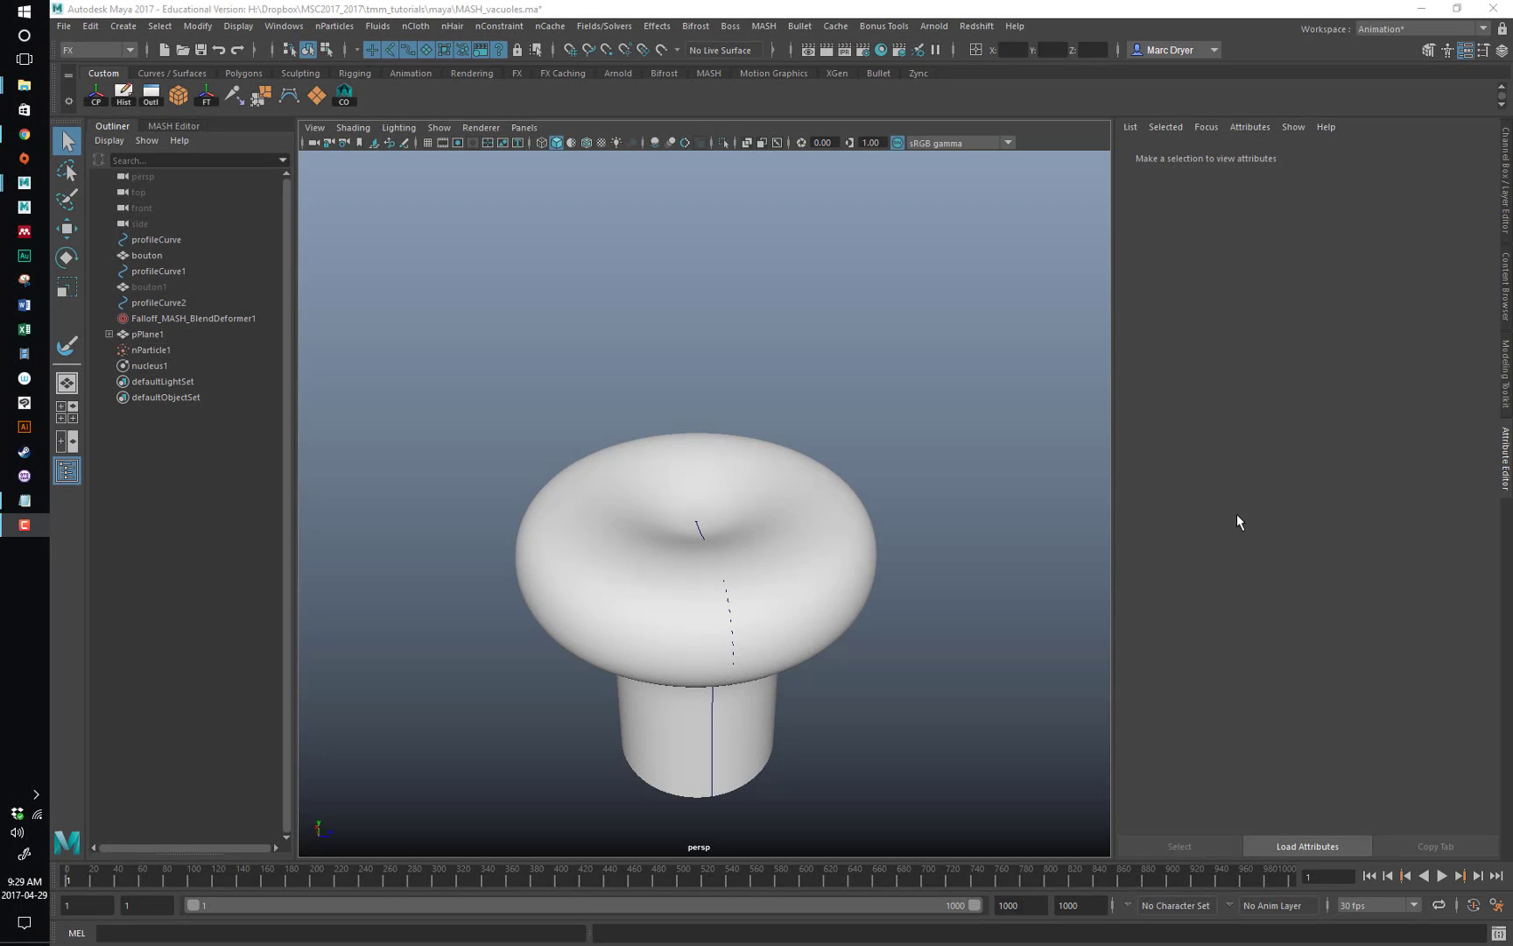
Play the dented mushroom button animation and orbit around it to inspect the dents.
left_click(1443, 876)
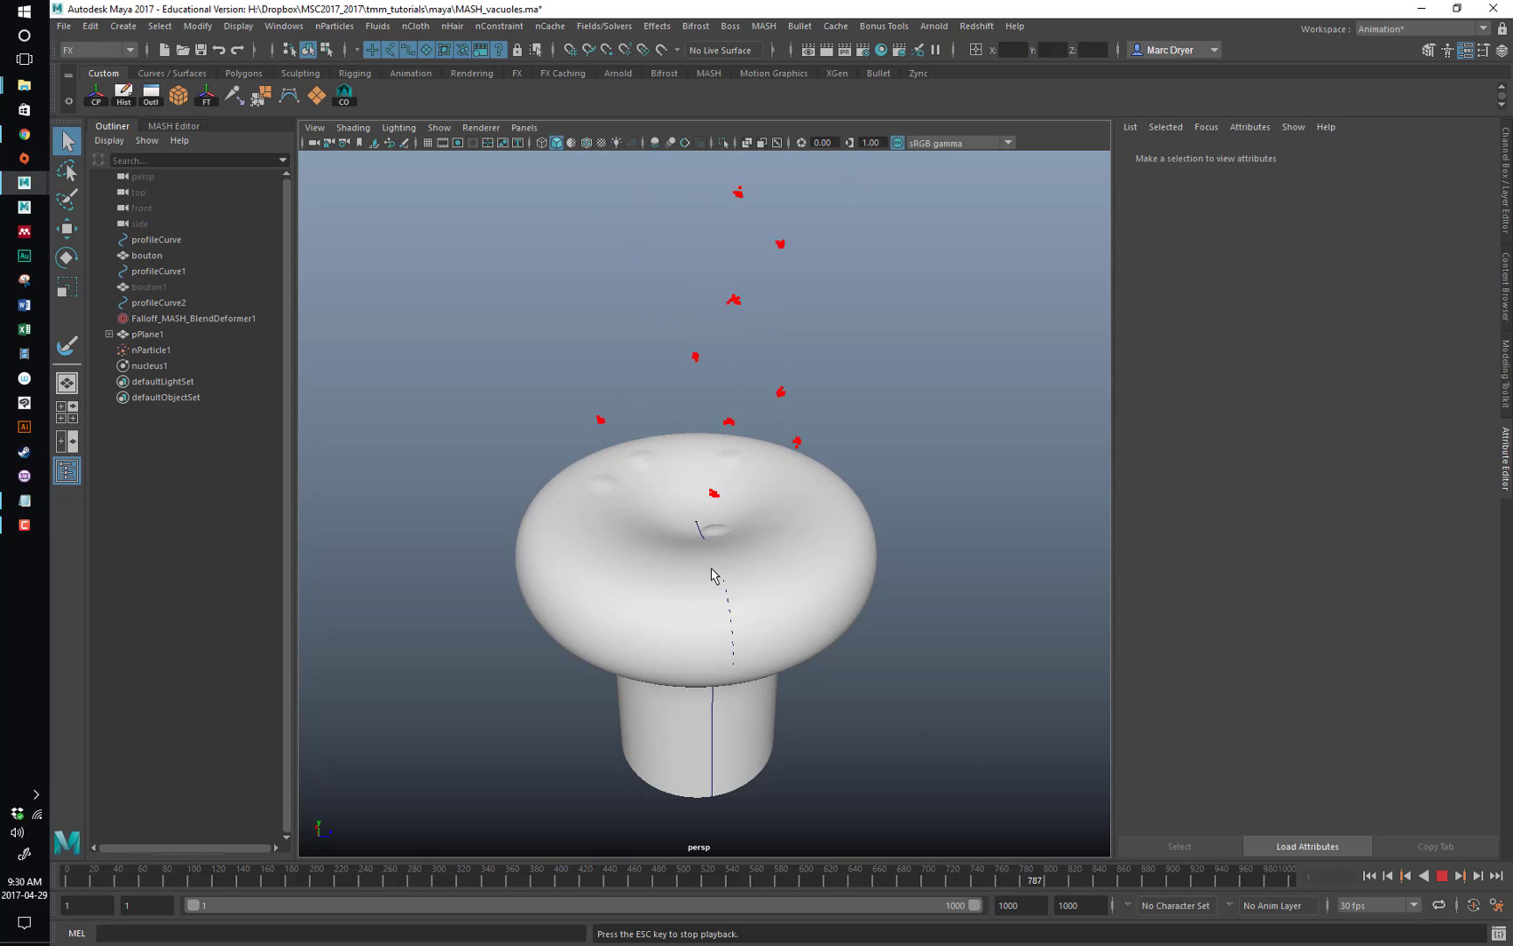
left_click(1443, 876)
left_click_drag(840, 648, 873, 640, "alt")
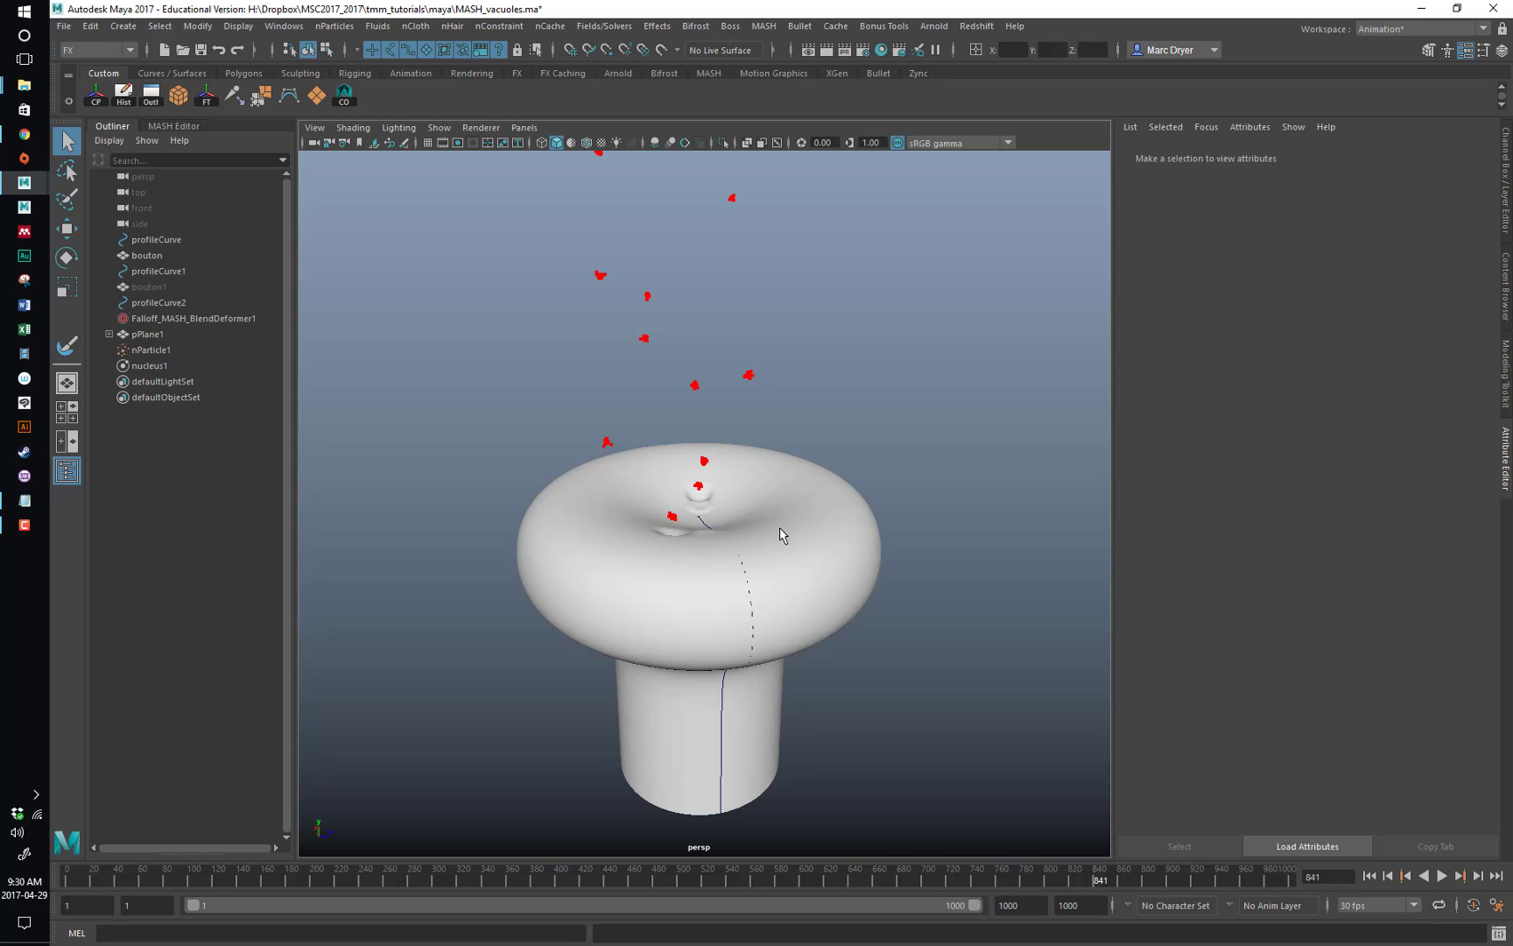
left_click_drag(774, 534, 746, 544, "alt")
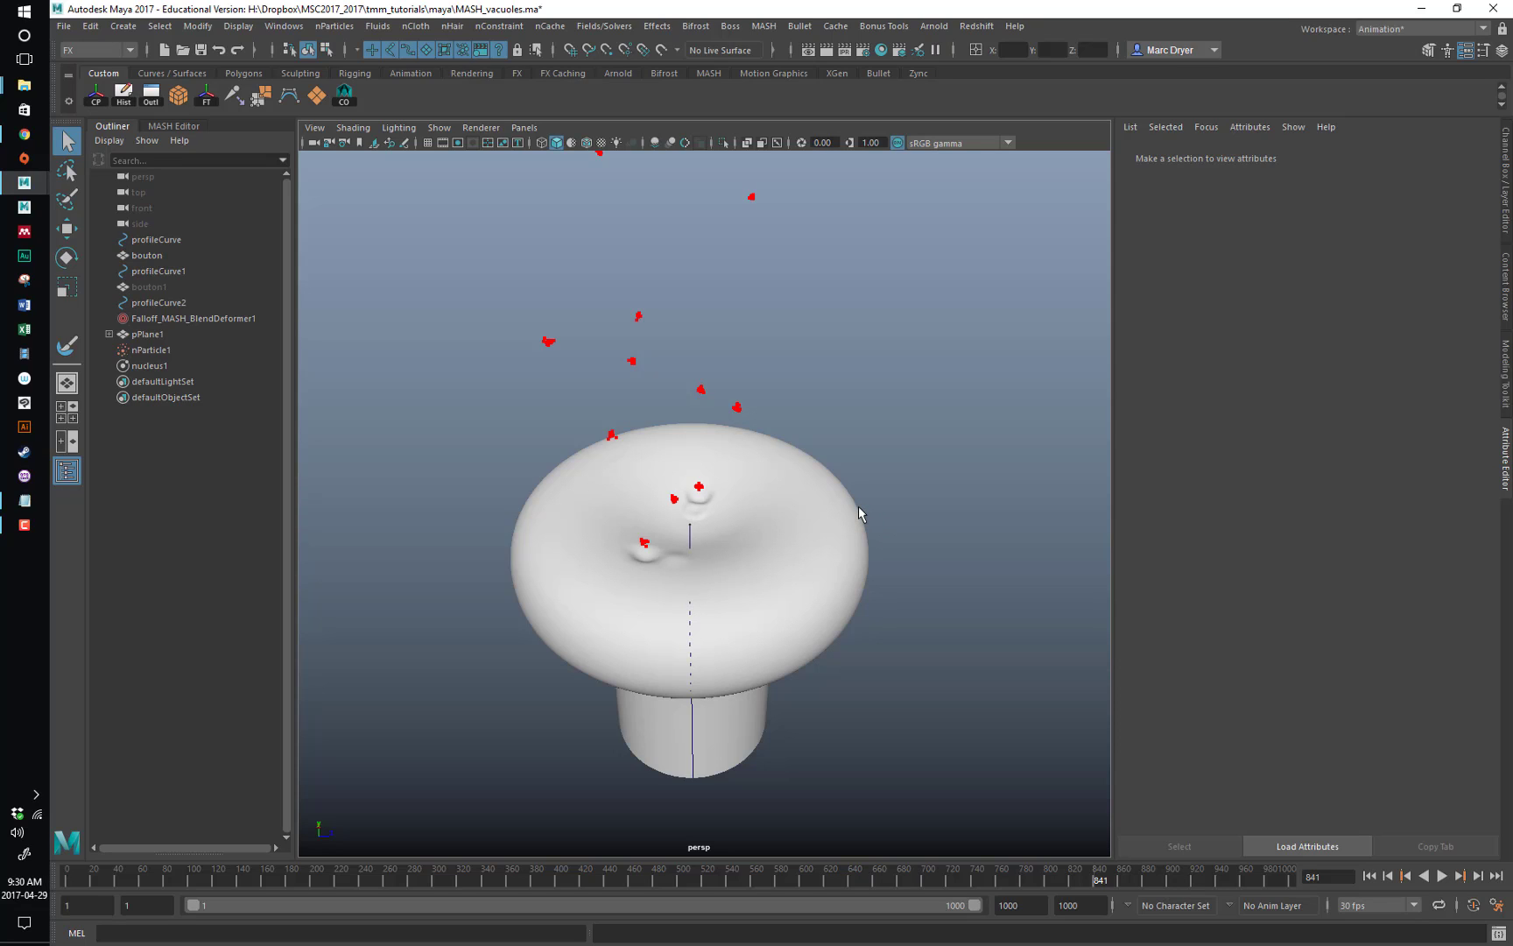
left_click_drag(710, 561, 622, 602, "alt")
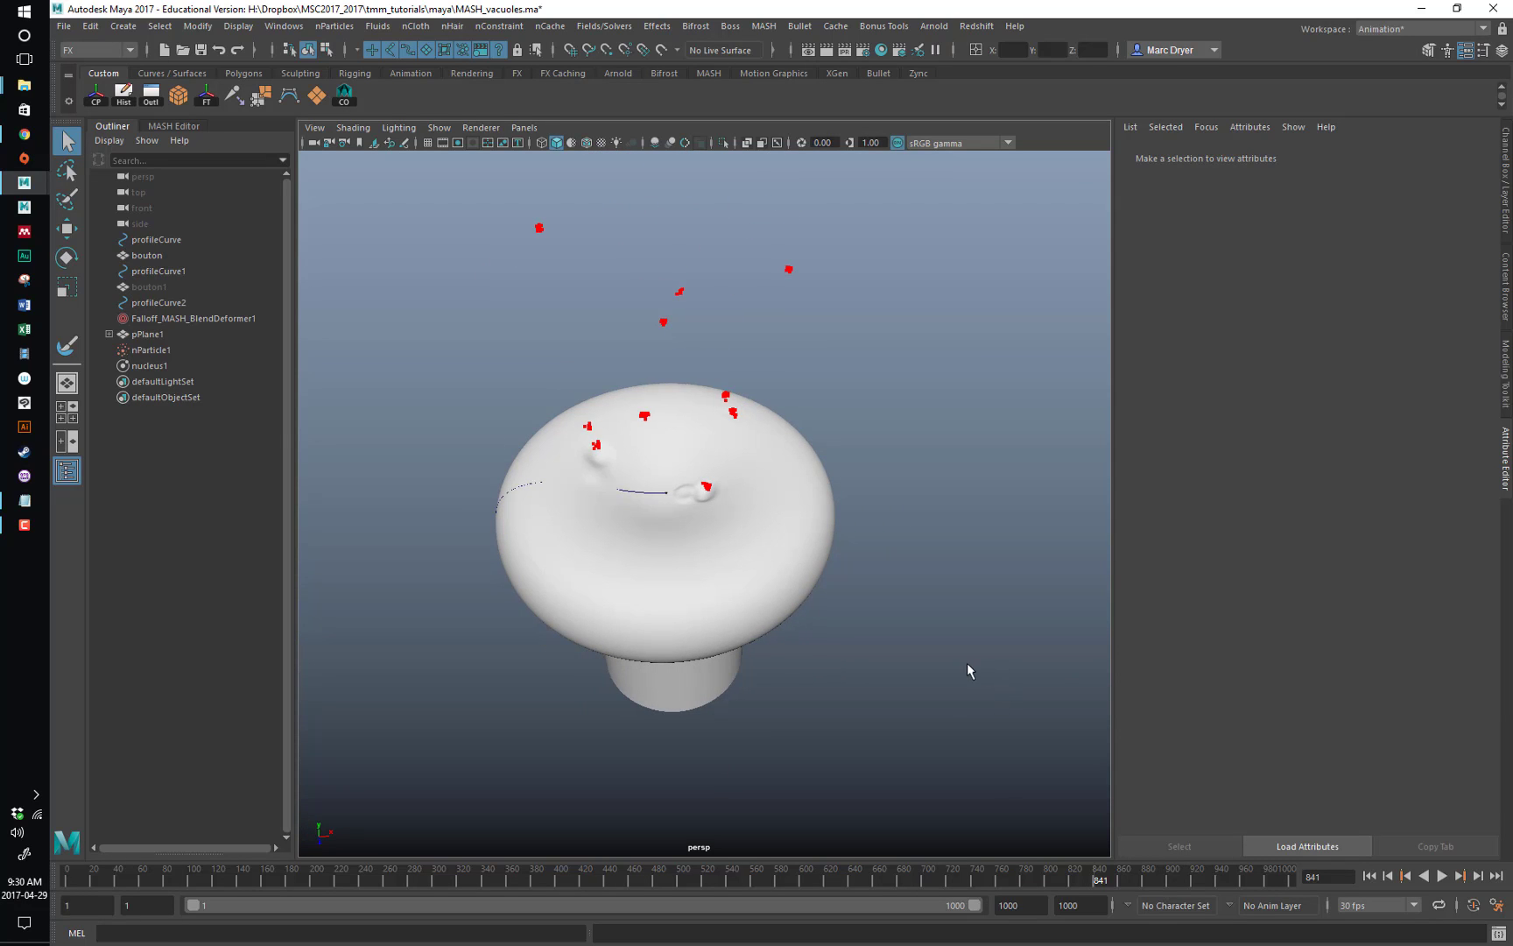
Replay the animation from the start, stop at frame 361, and select nucleus1.
left_click(1368, 877)
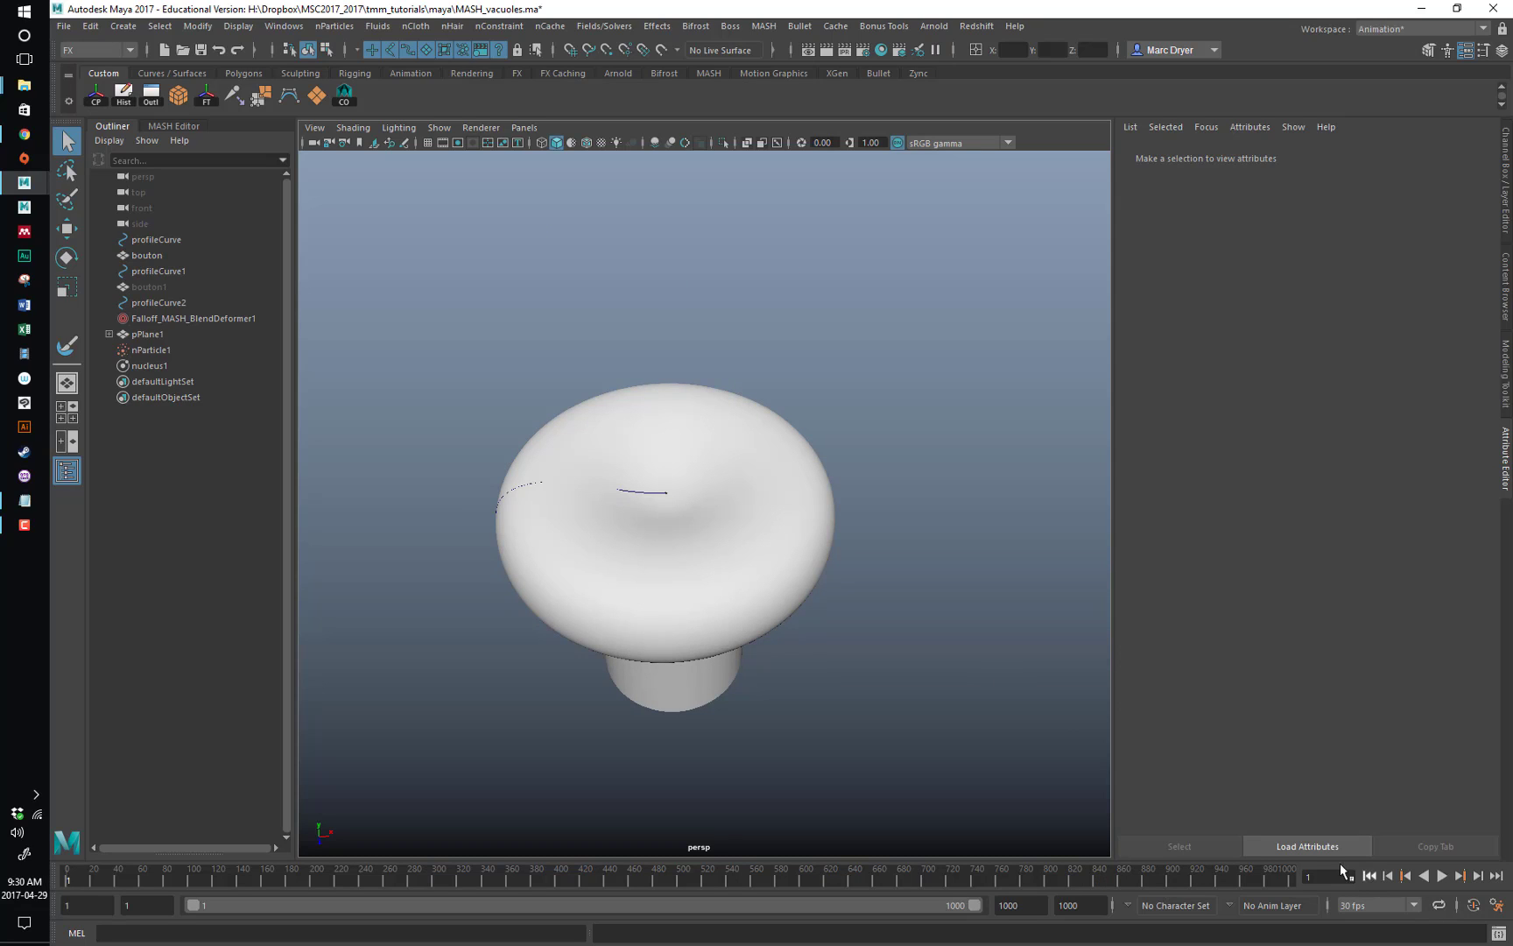
left_click(1442, 875)
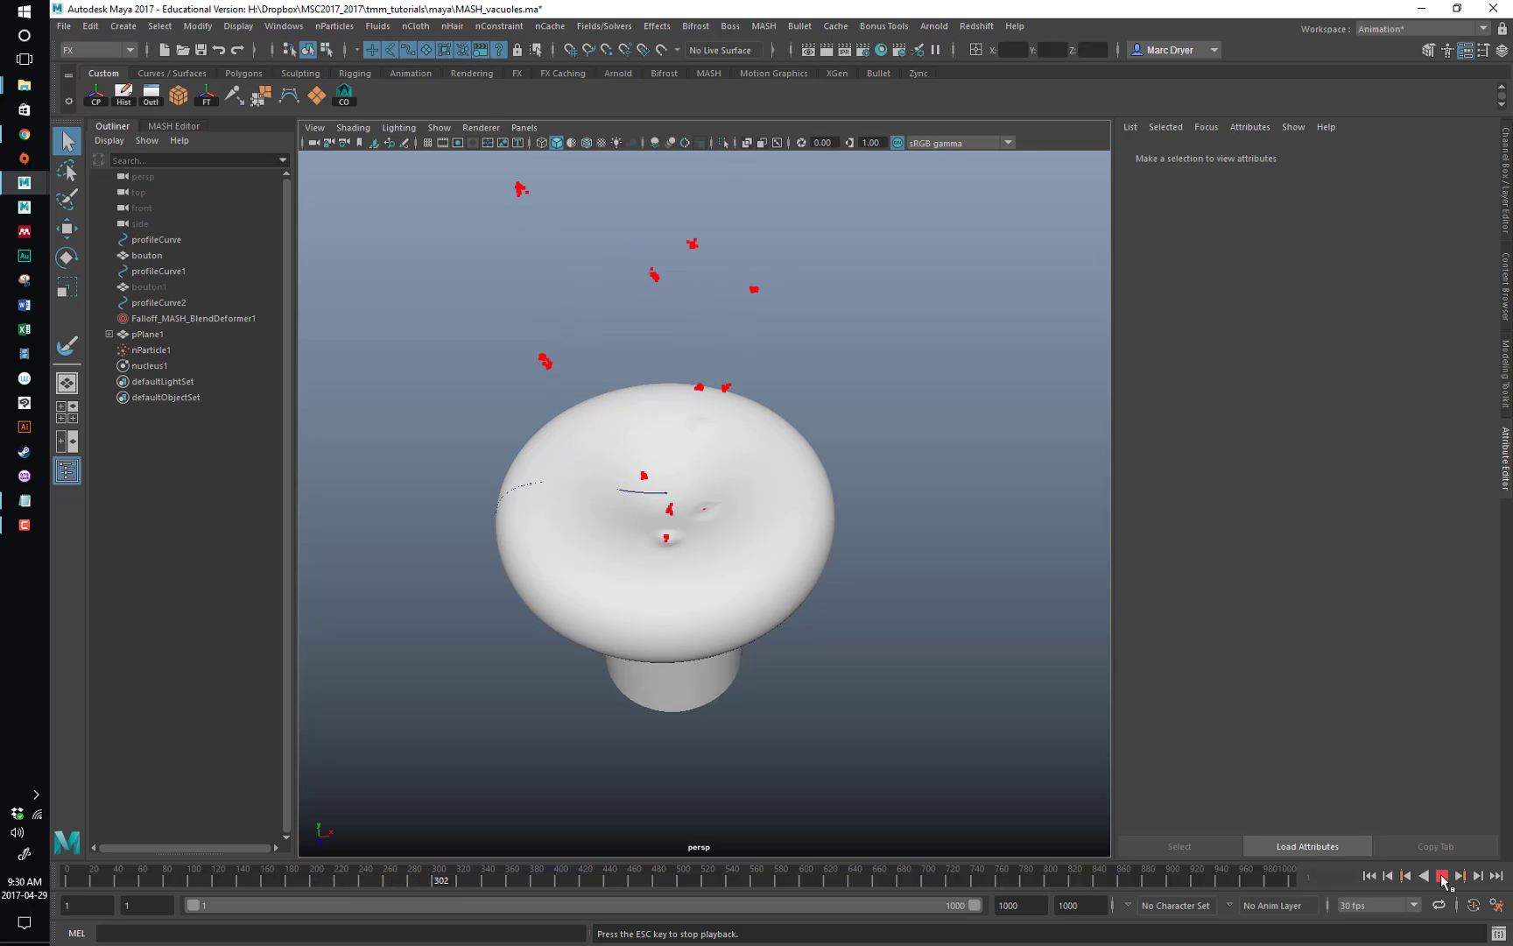
left_click(1443, 875)
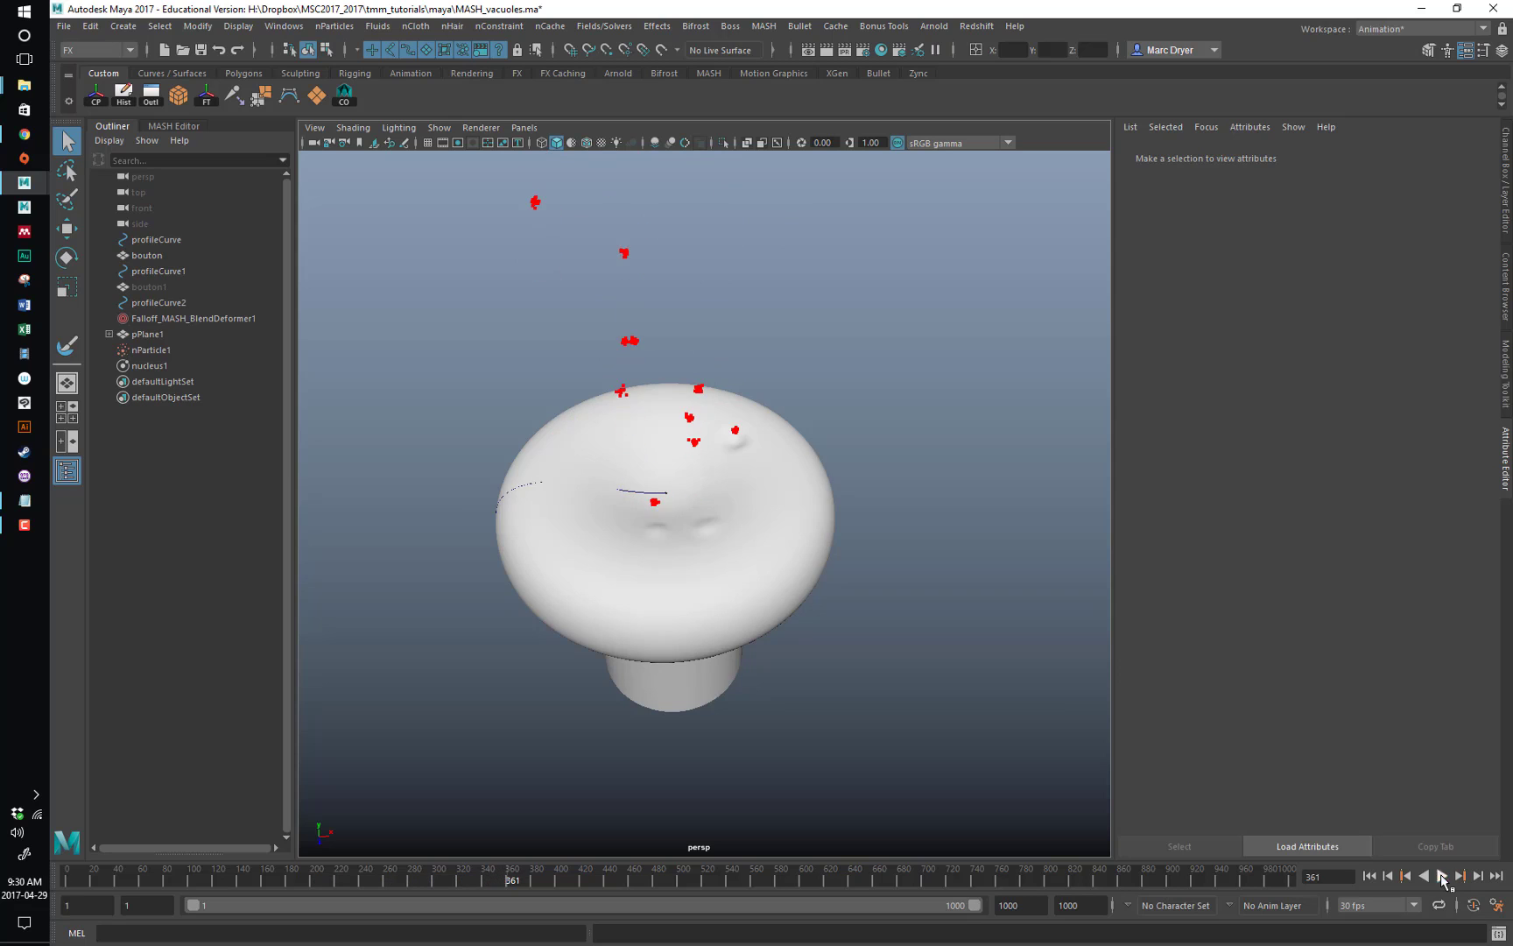
left_click_drag(801, 513, 787, 468, "alt")
left_click(154, 366)
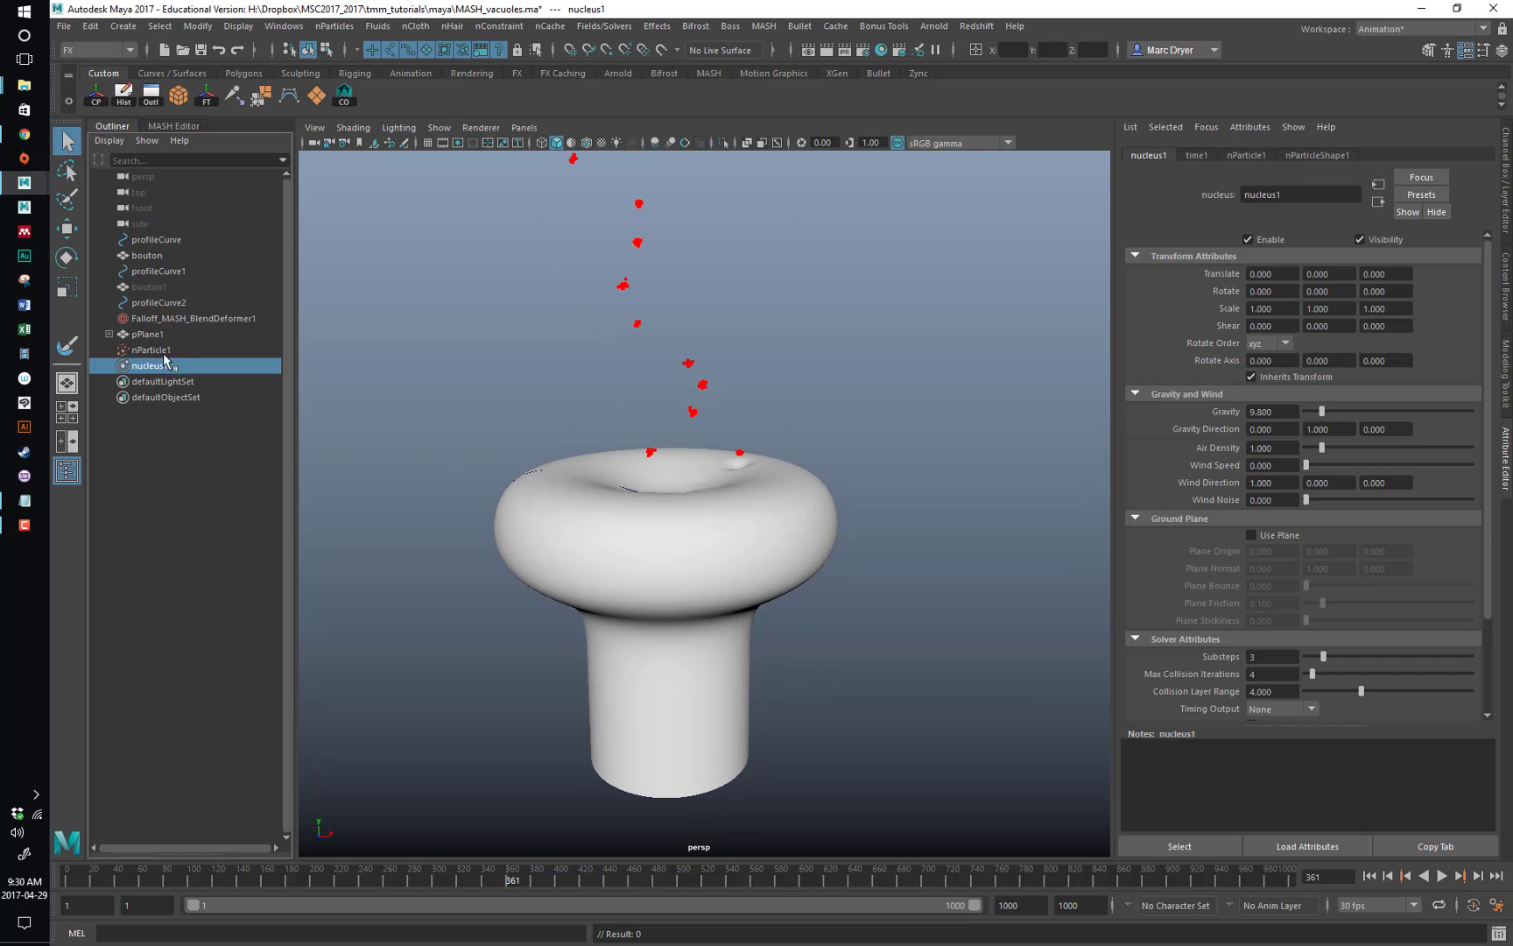
Delete every node from nucleus1 up to bouton, then select and recentre profileCurve.
left_click(154, 255, "shift")
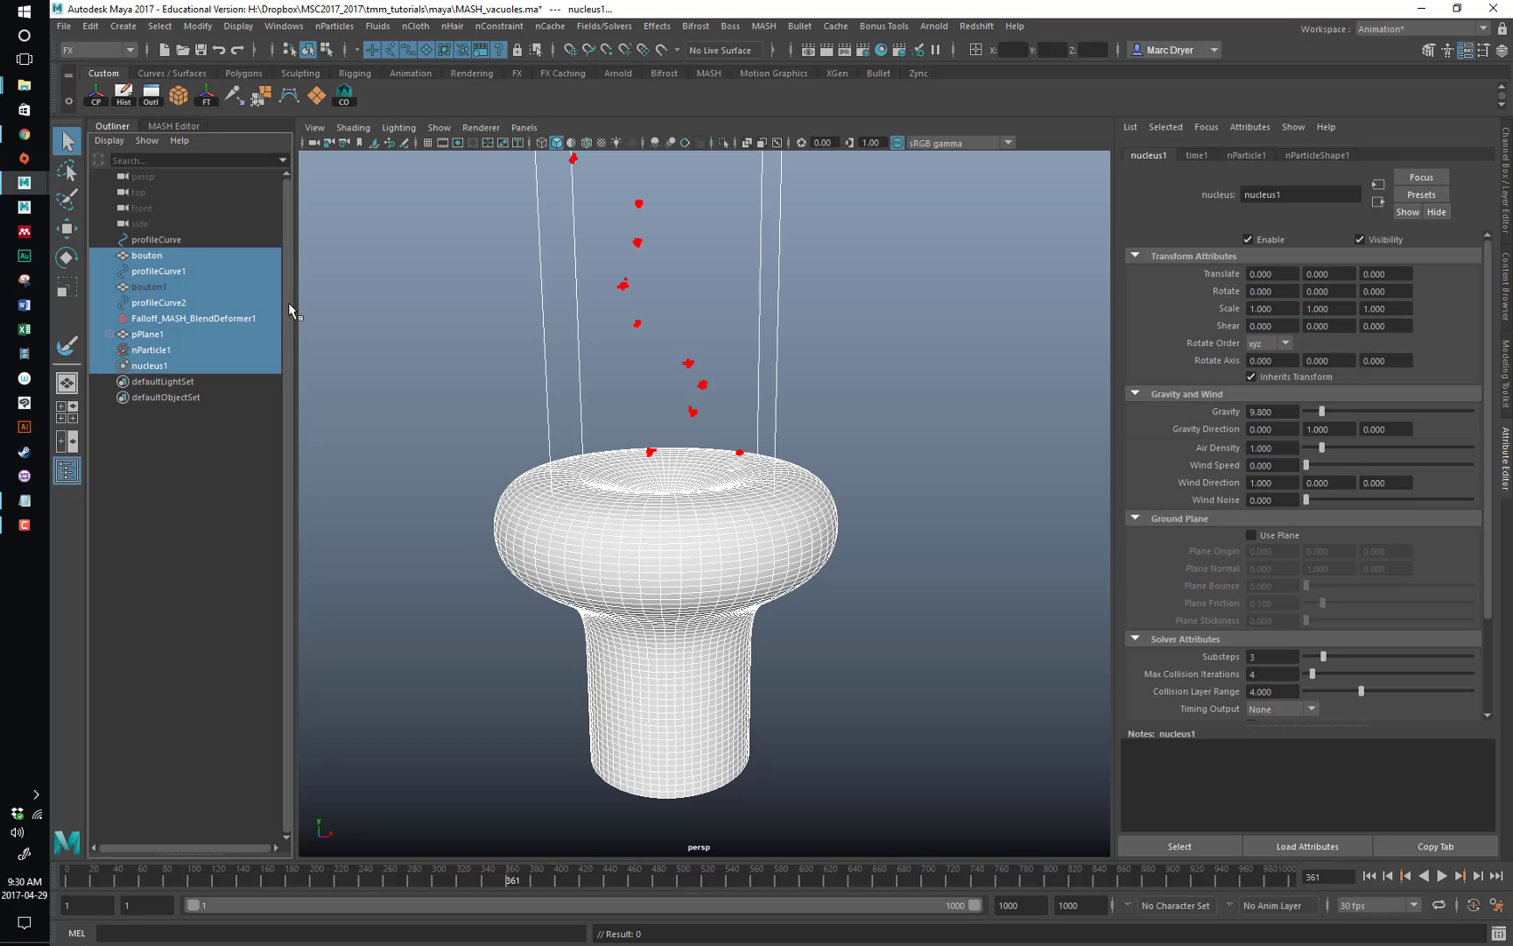
key("Delete")
left_click_drag(477, 462, 561, 512)
middle_click_drag(717, 484, 740, 384, "alt")
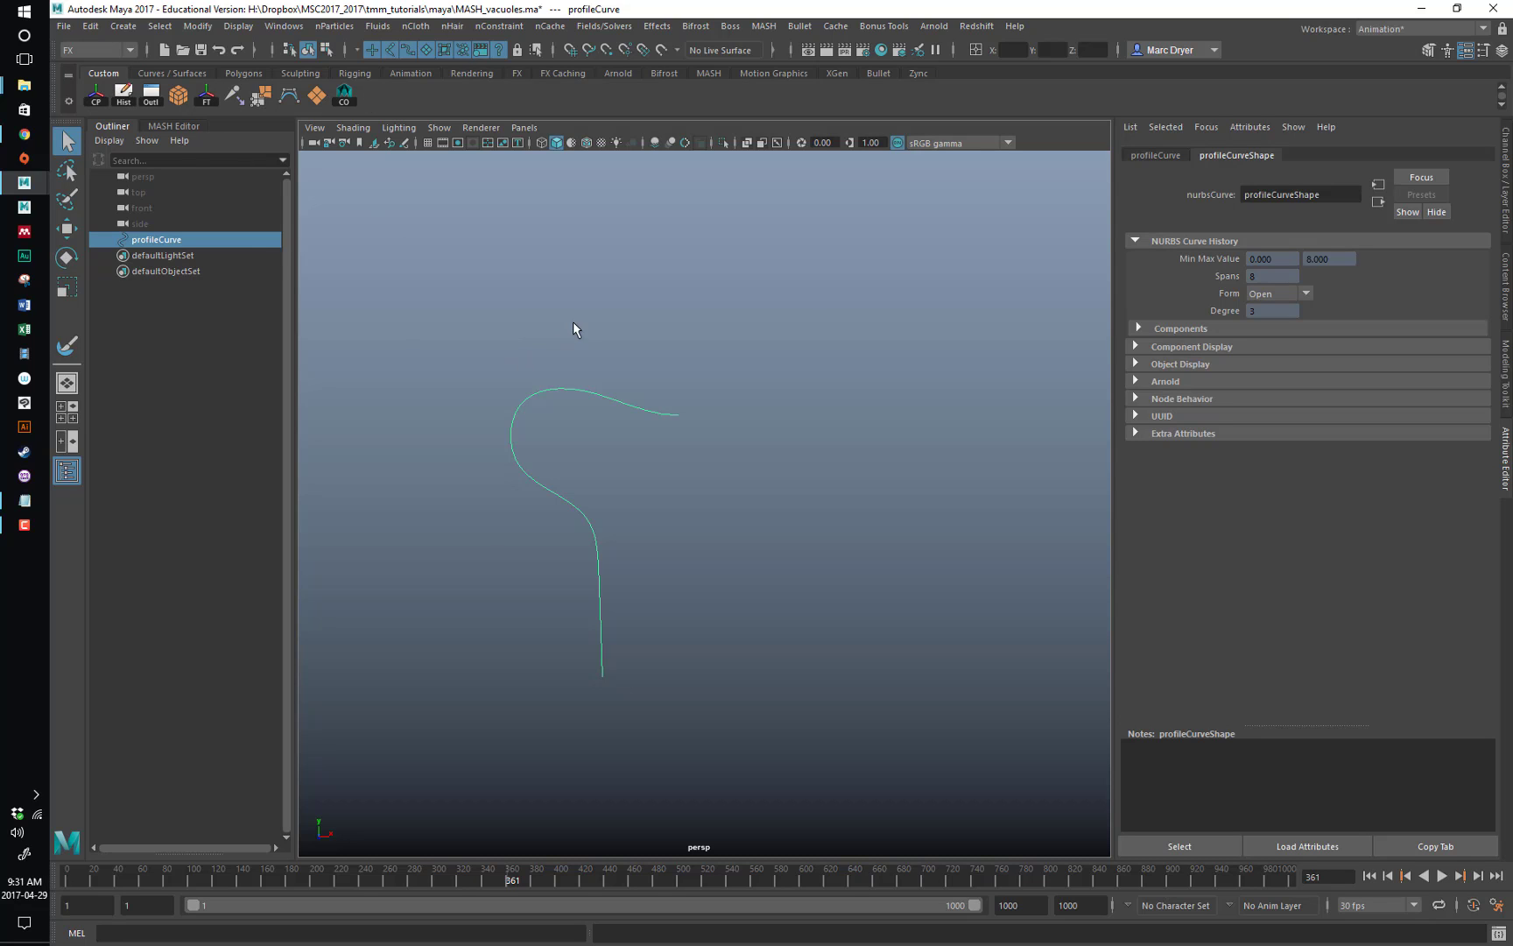
Revolve the profile curve with Polygons output to create revolvedSurface1.
key("space")
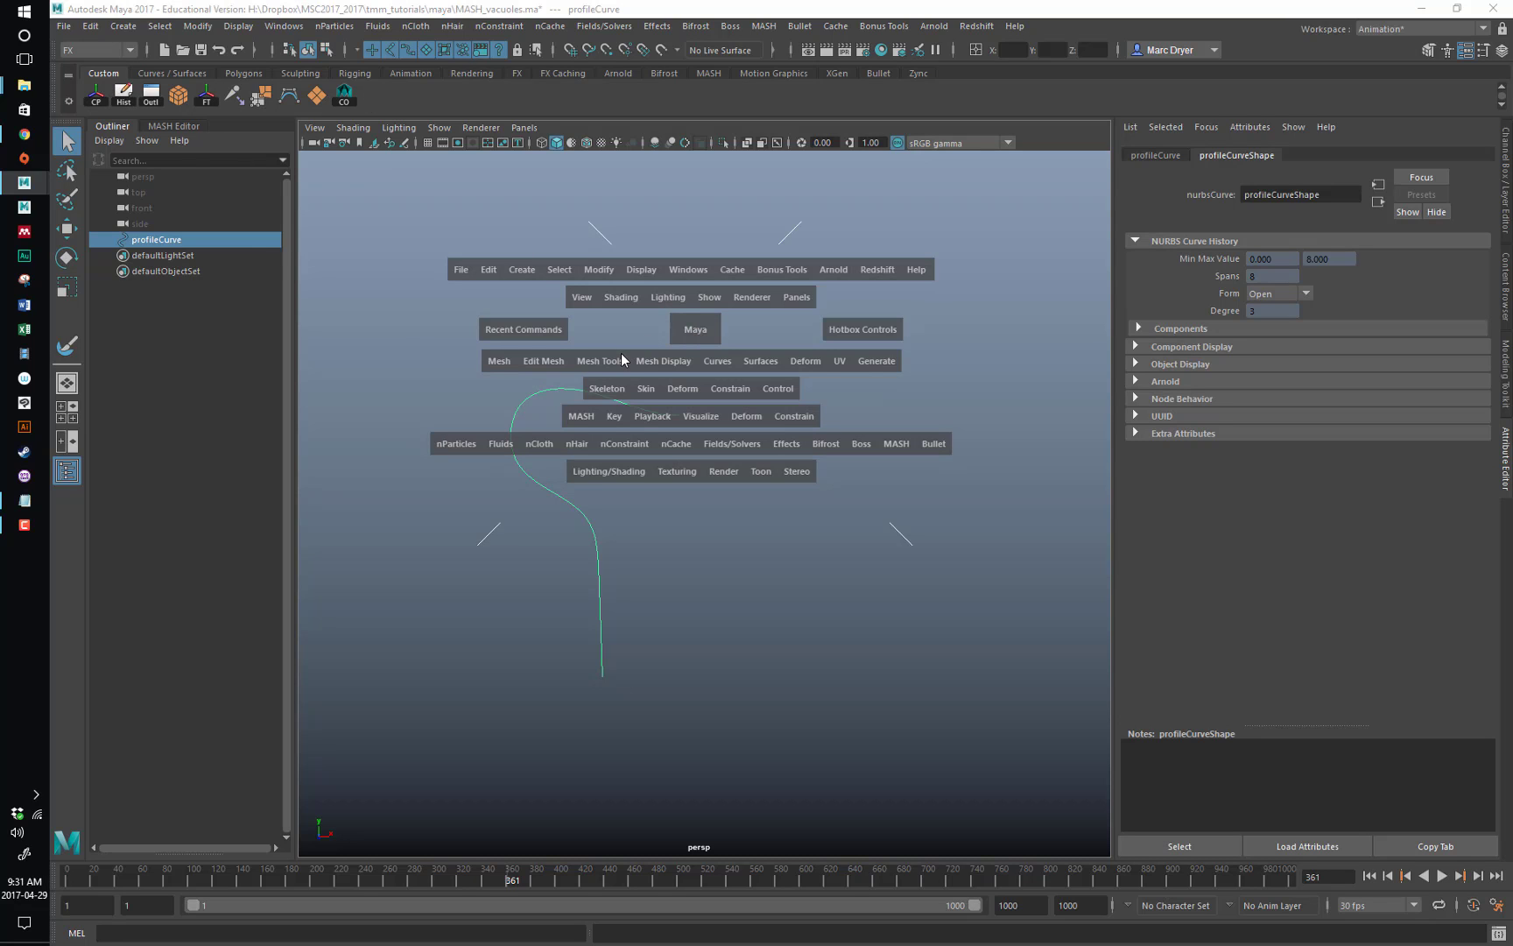
left_click(750, 359)
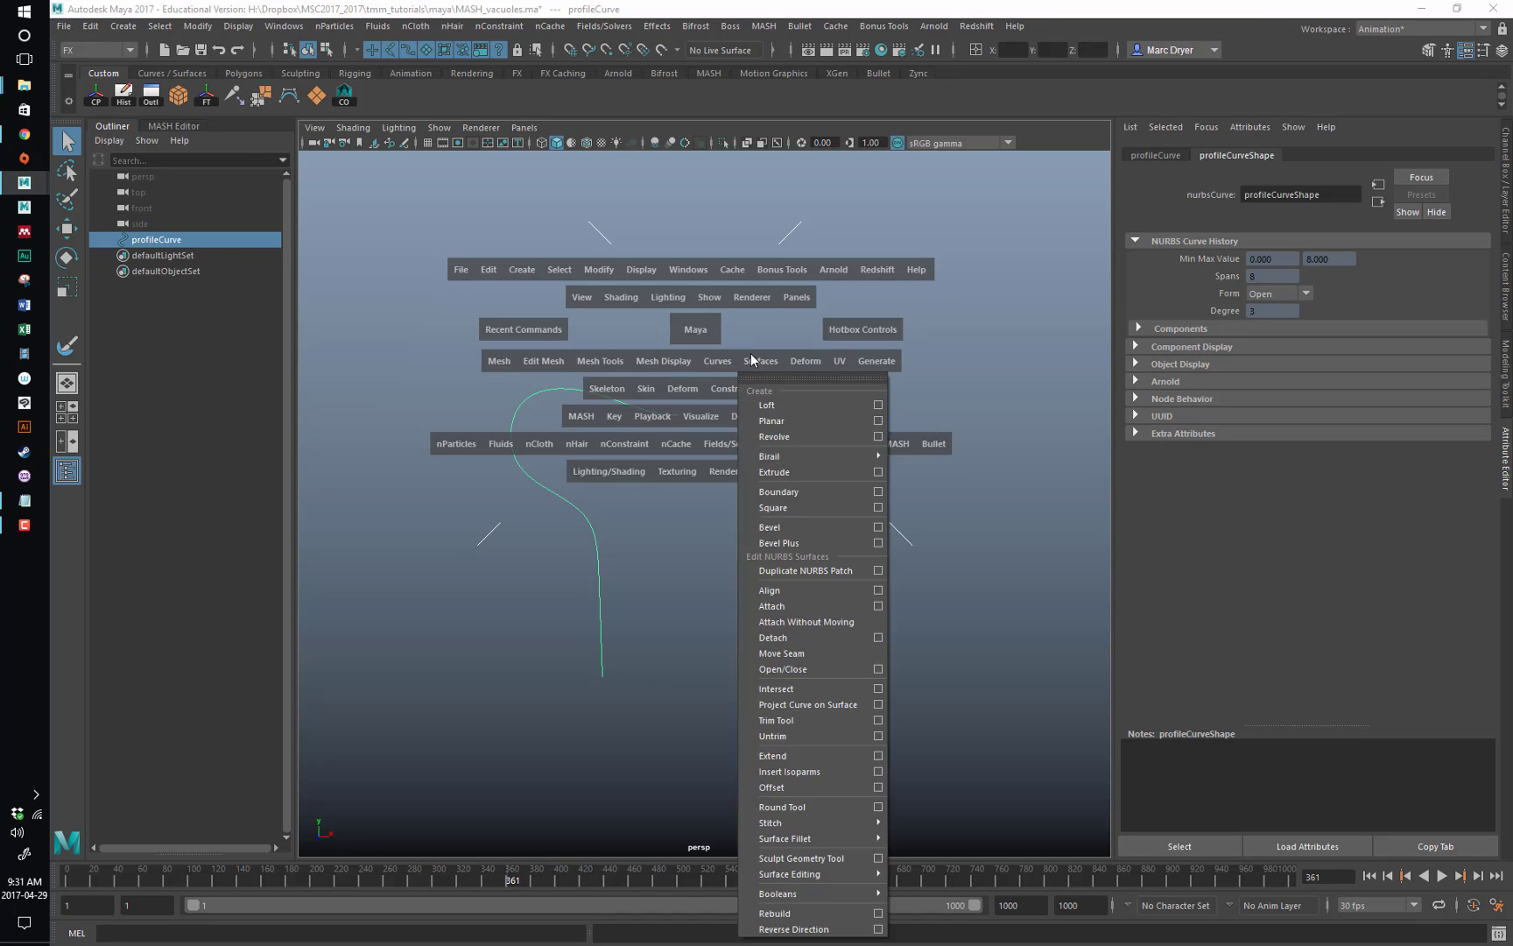
left_click(876, 437)
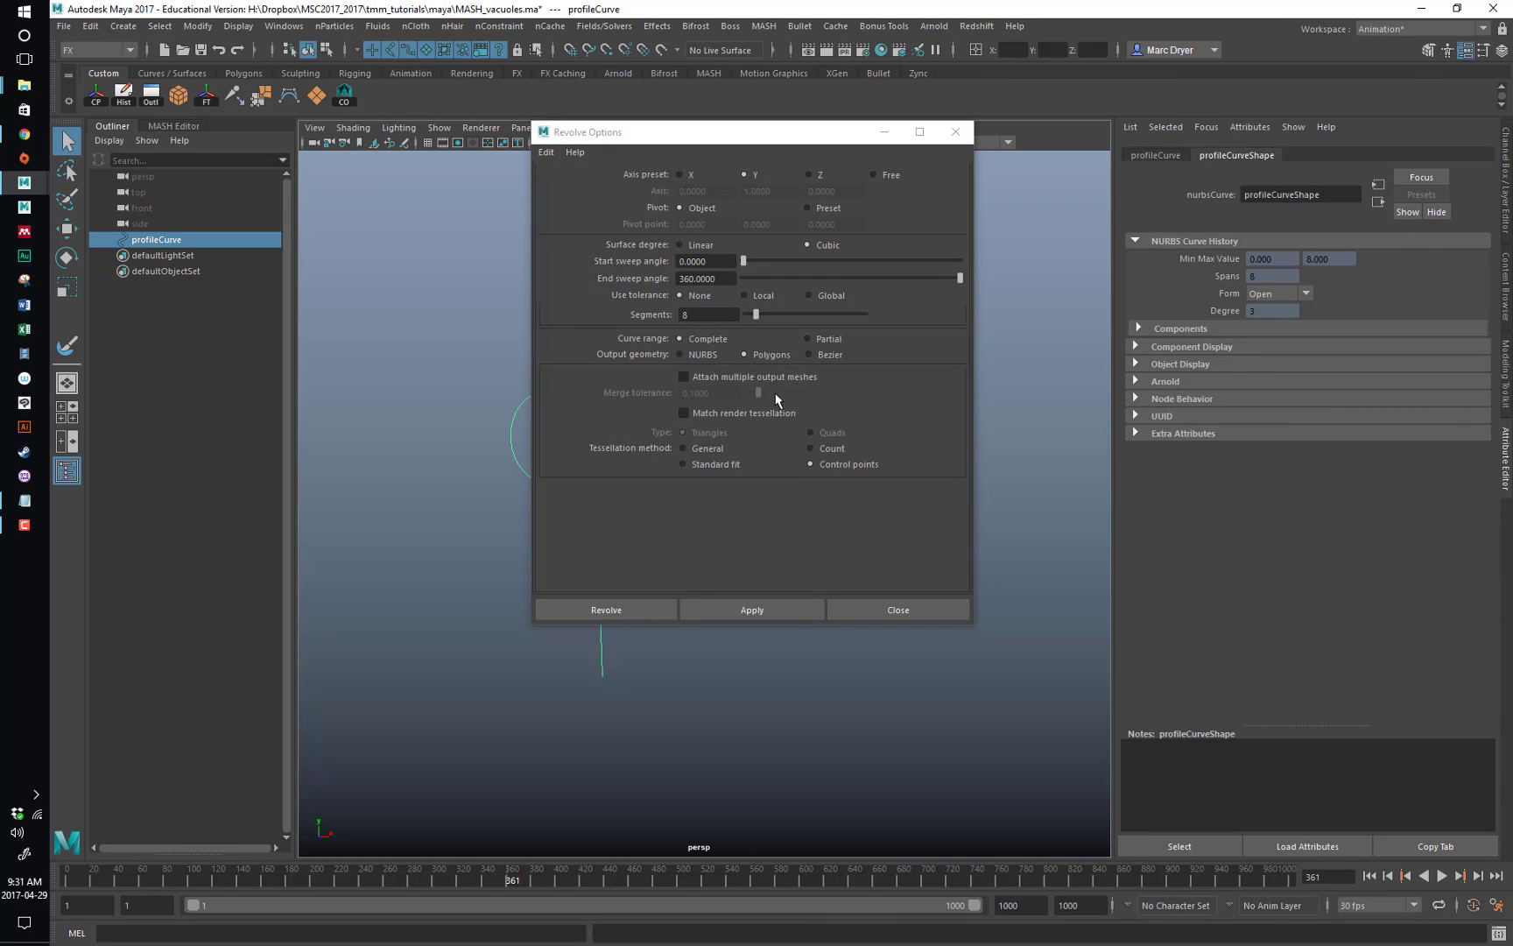
left_click(577, 611)
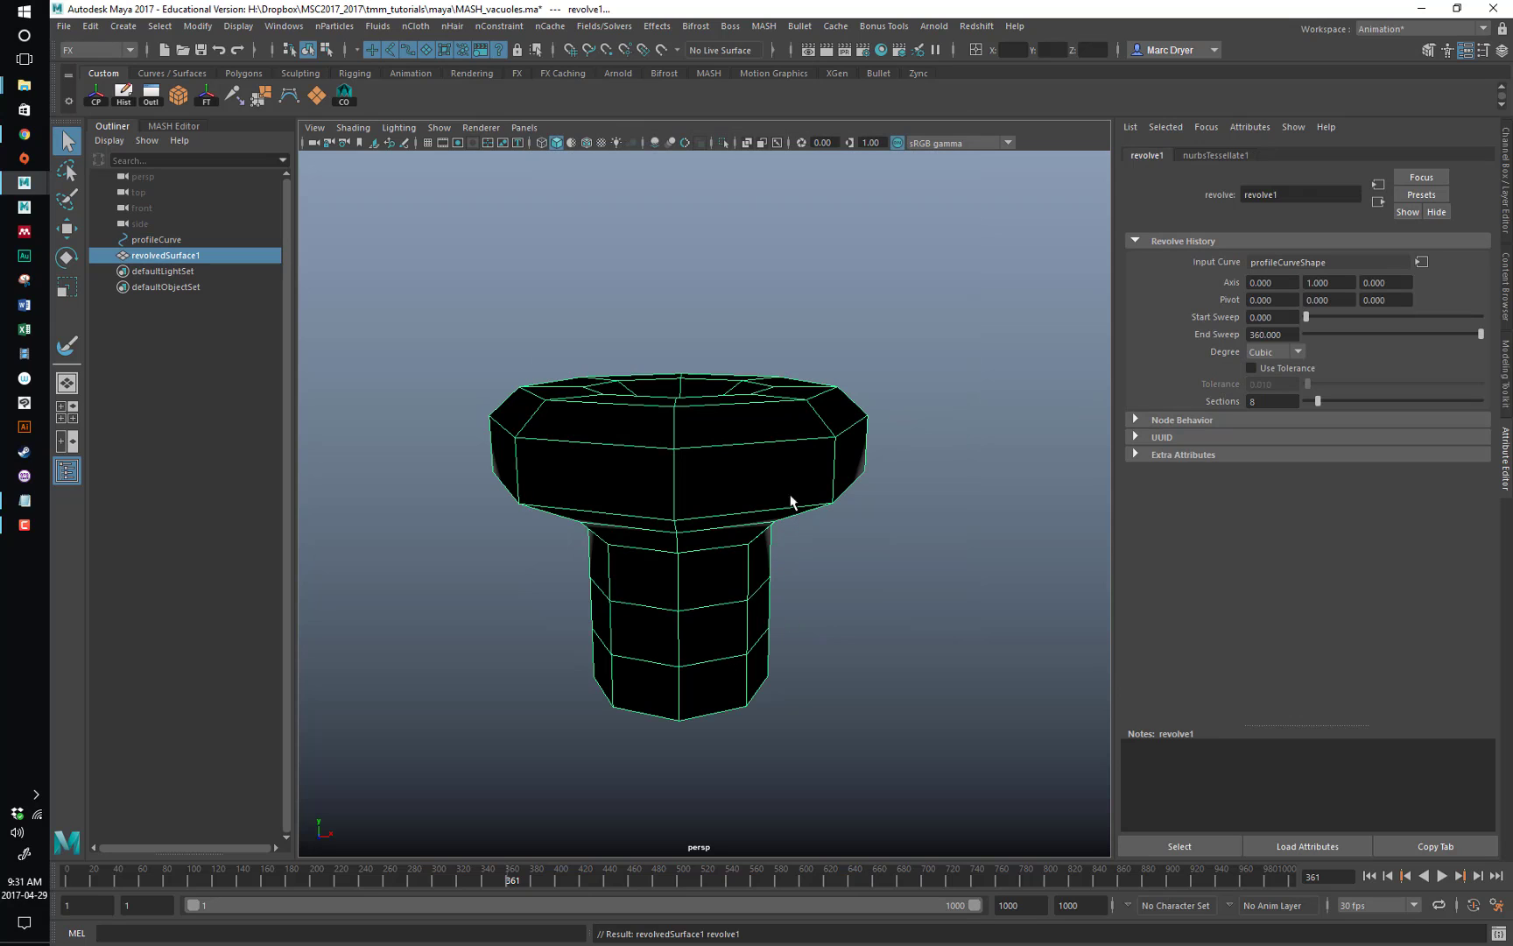
Under the Modeling menu set, conform the revolved mesh's normals.
left_click(97, 51)
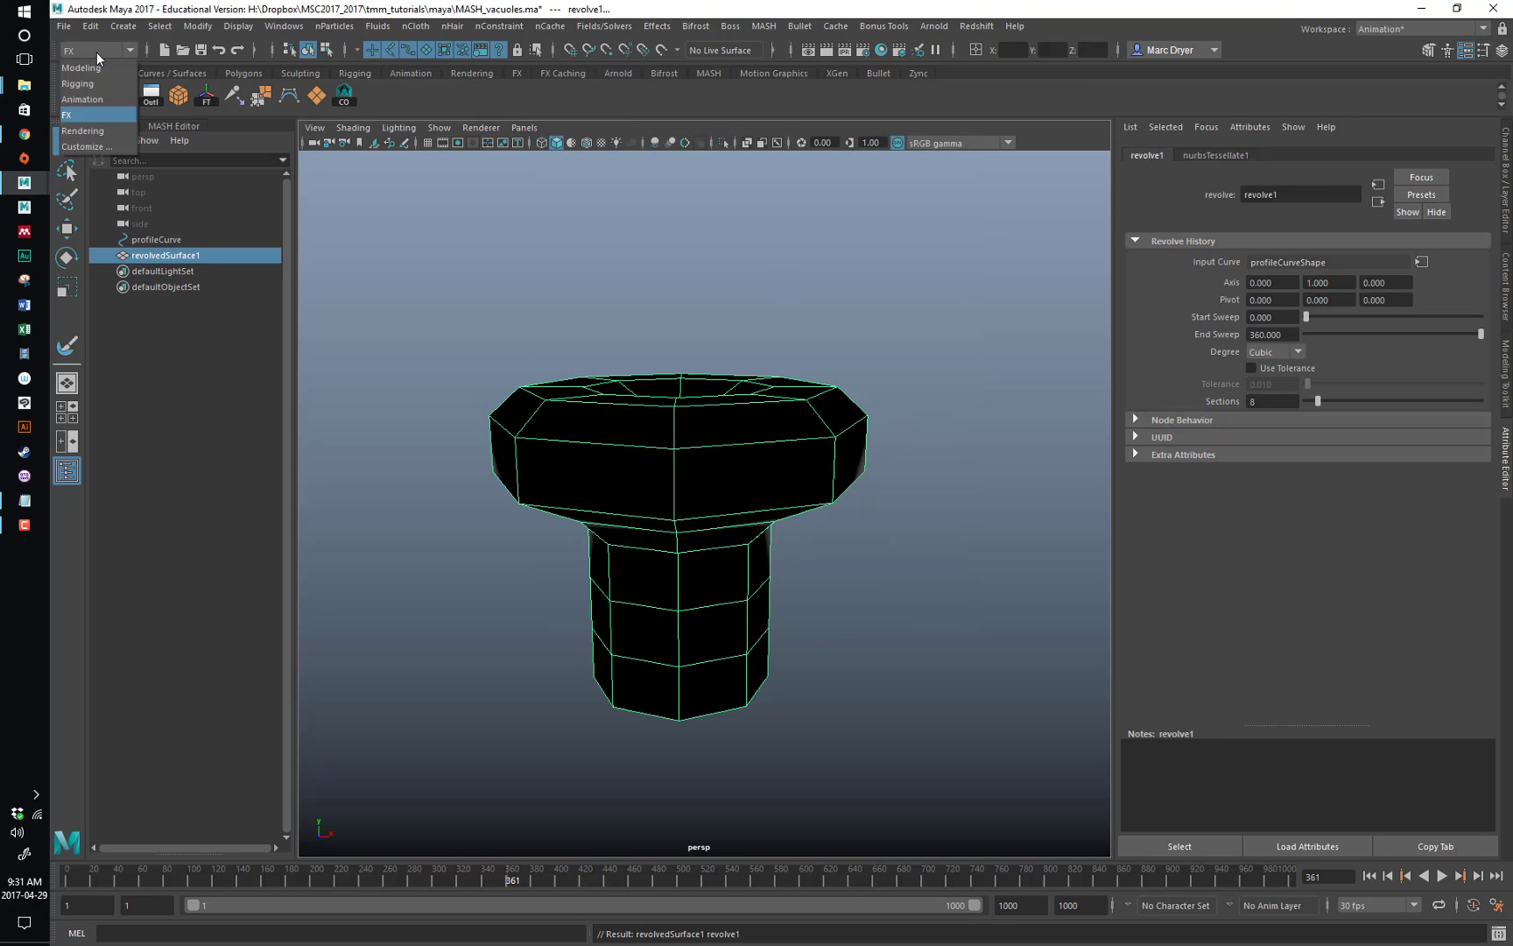
left_click(83, 67)
left_click(484, 25)
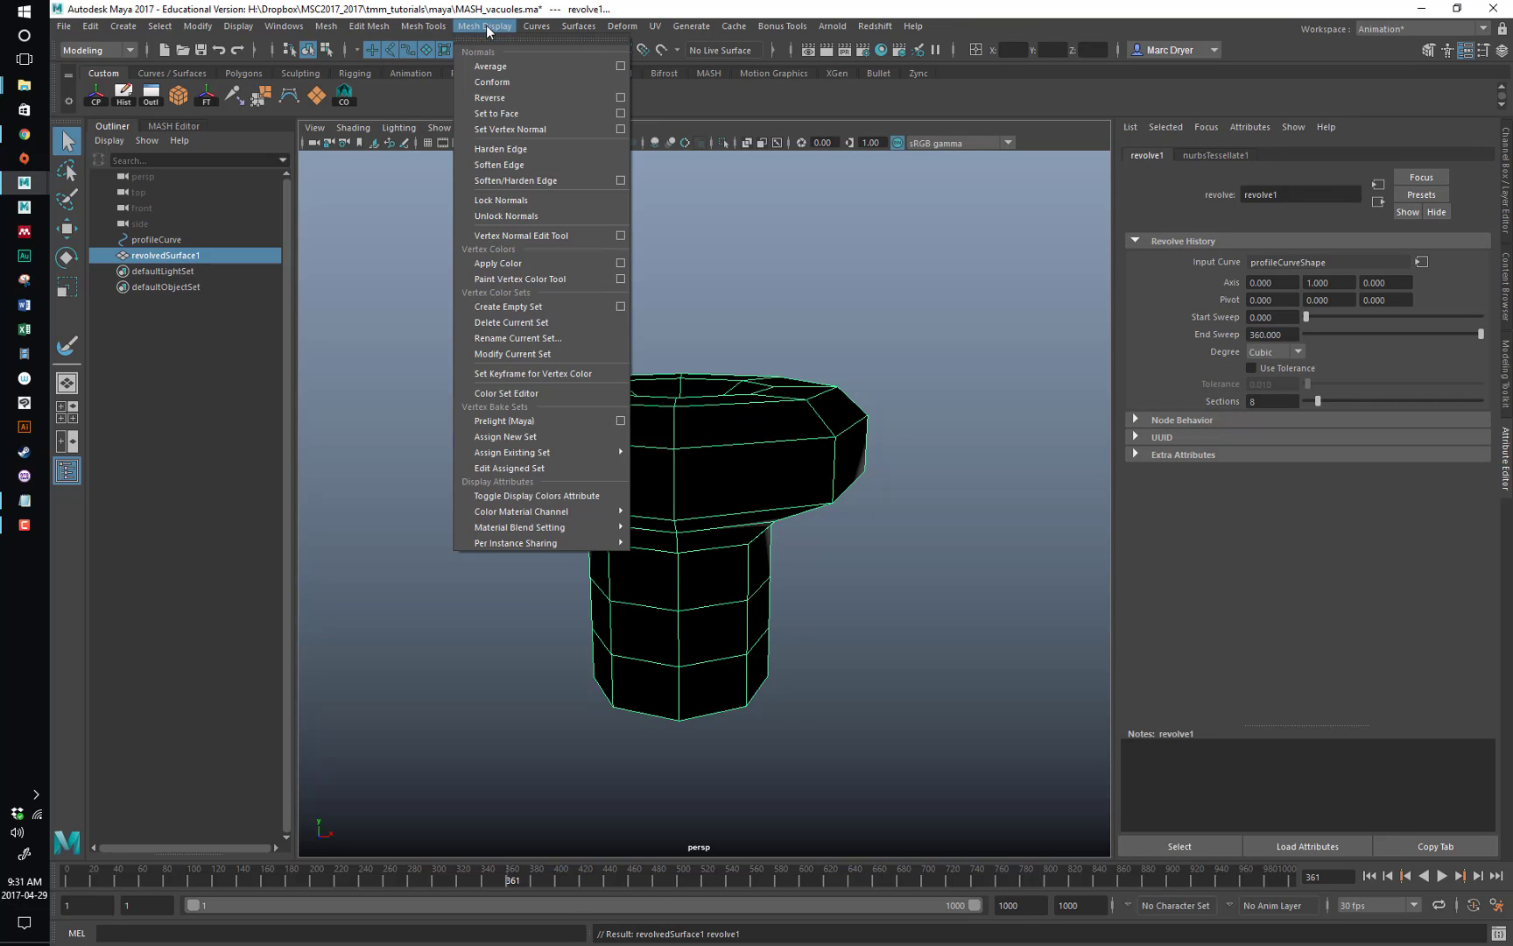
left_click(492, 83)
key("F8")
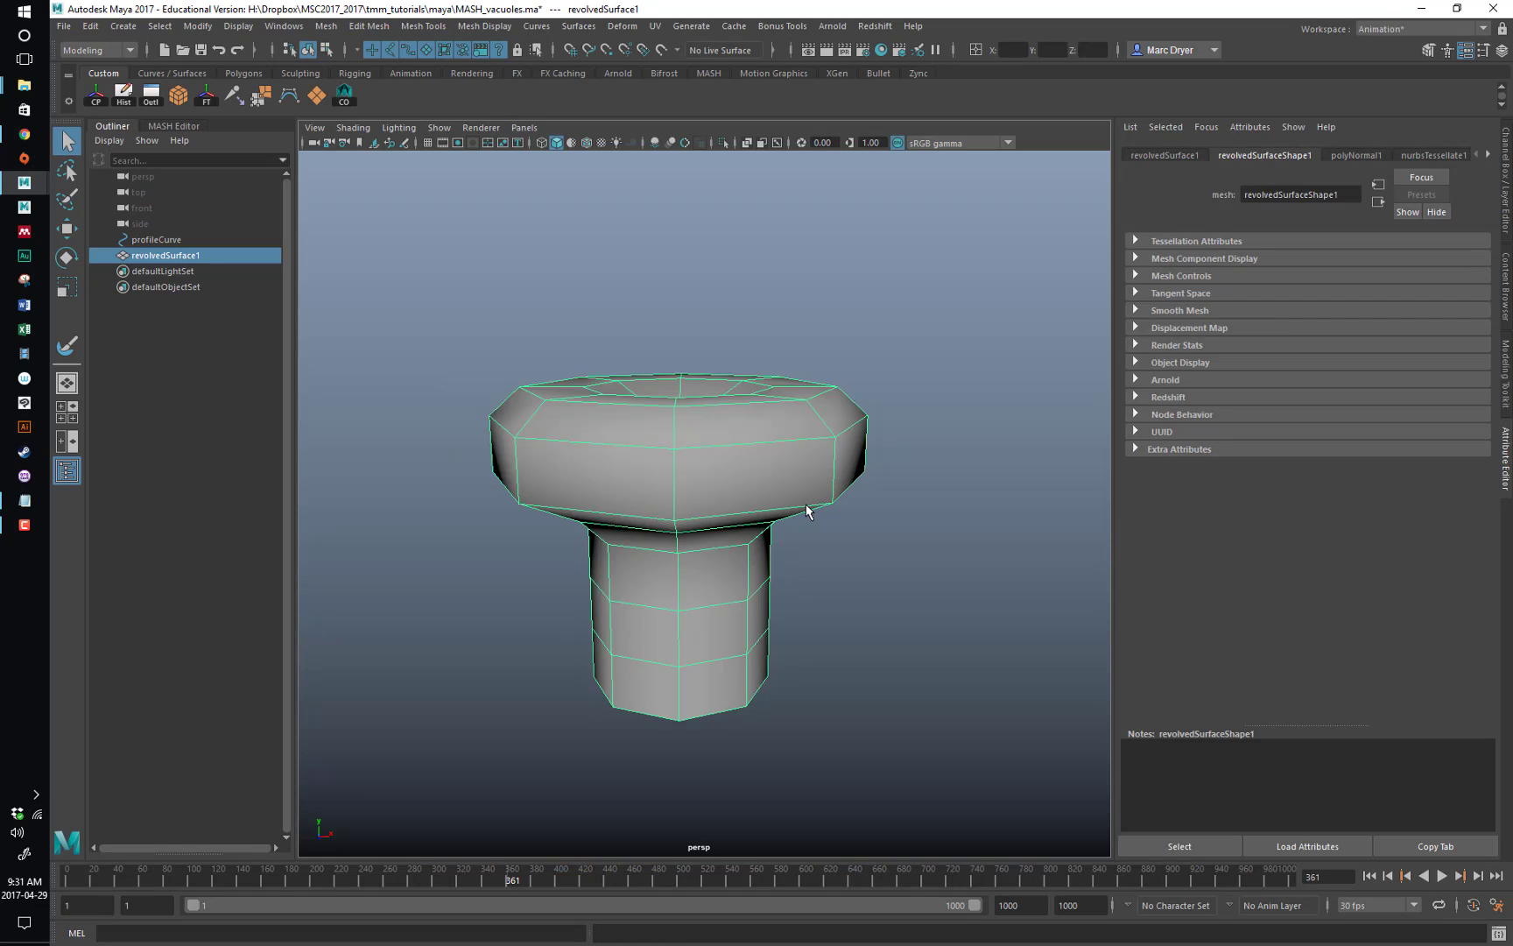
left_click(112, 50)
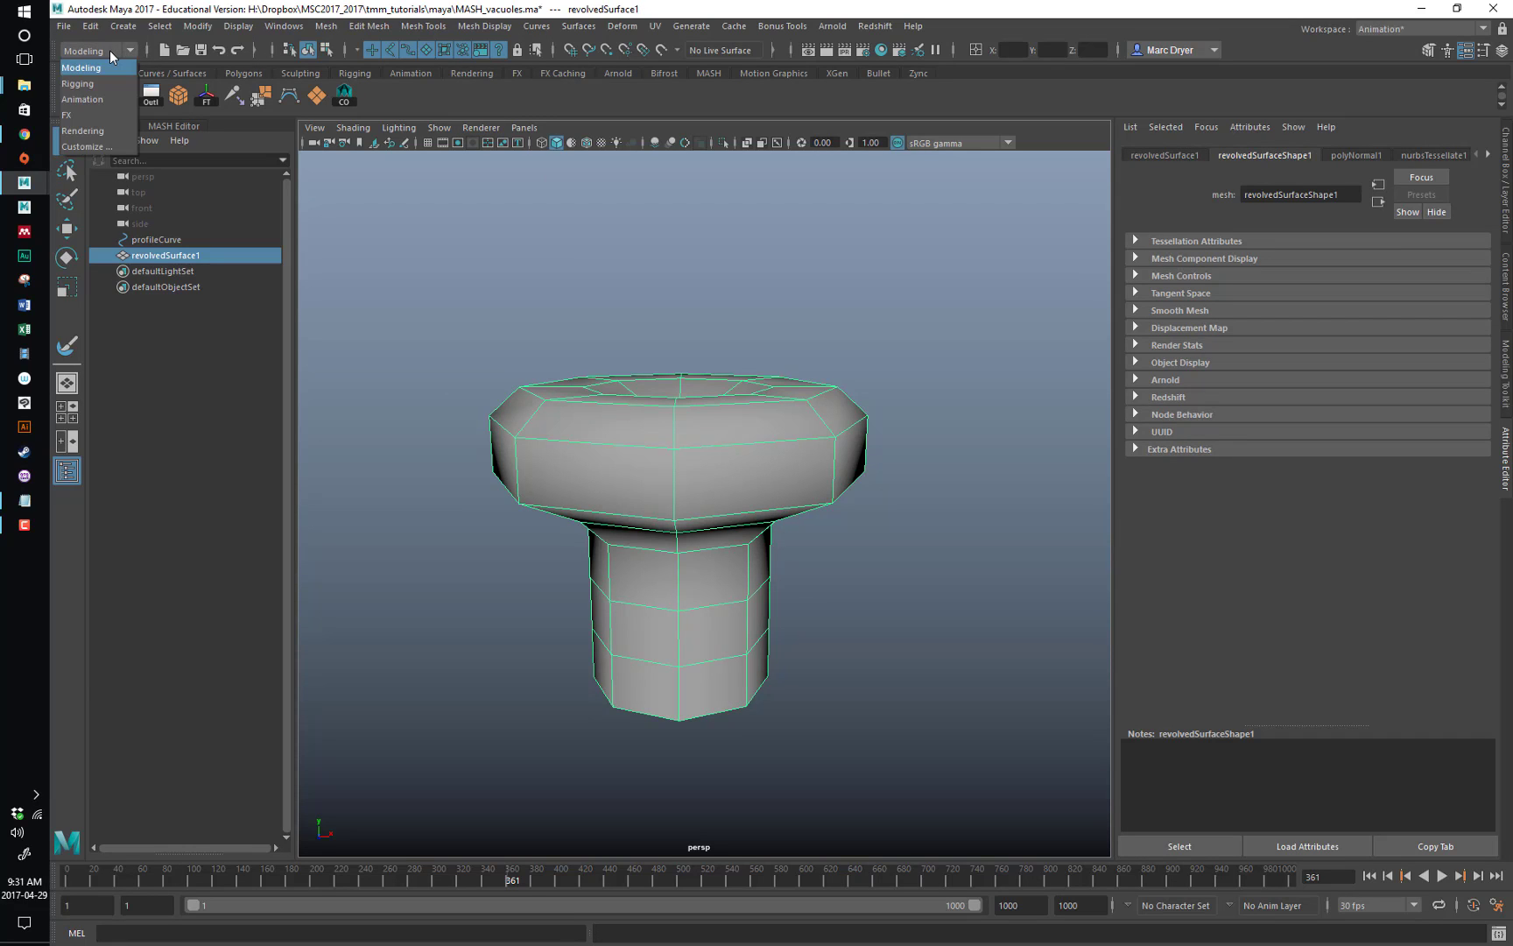
left_click(111, 49)
left_click(326, 25)
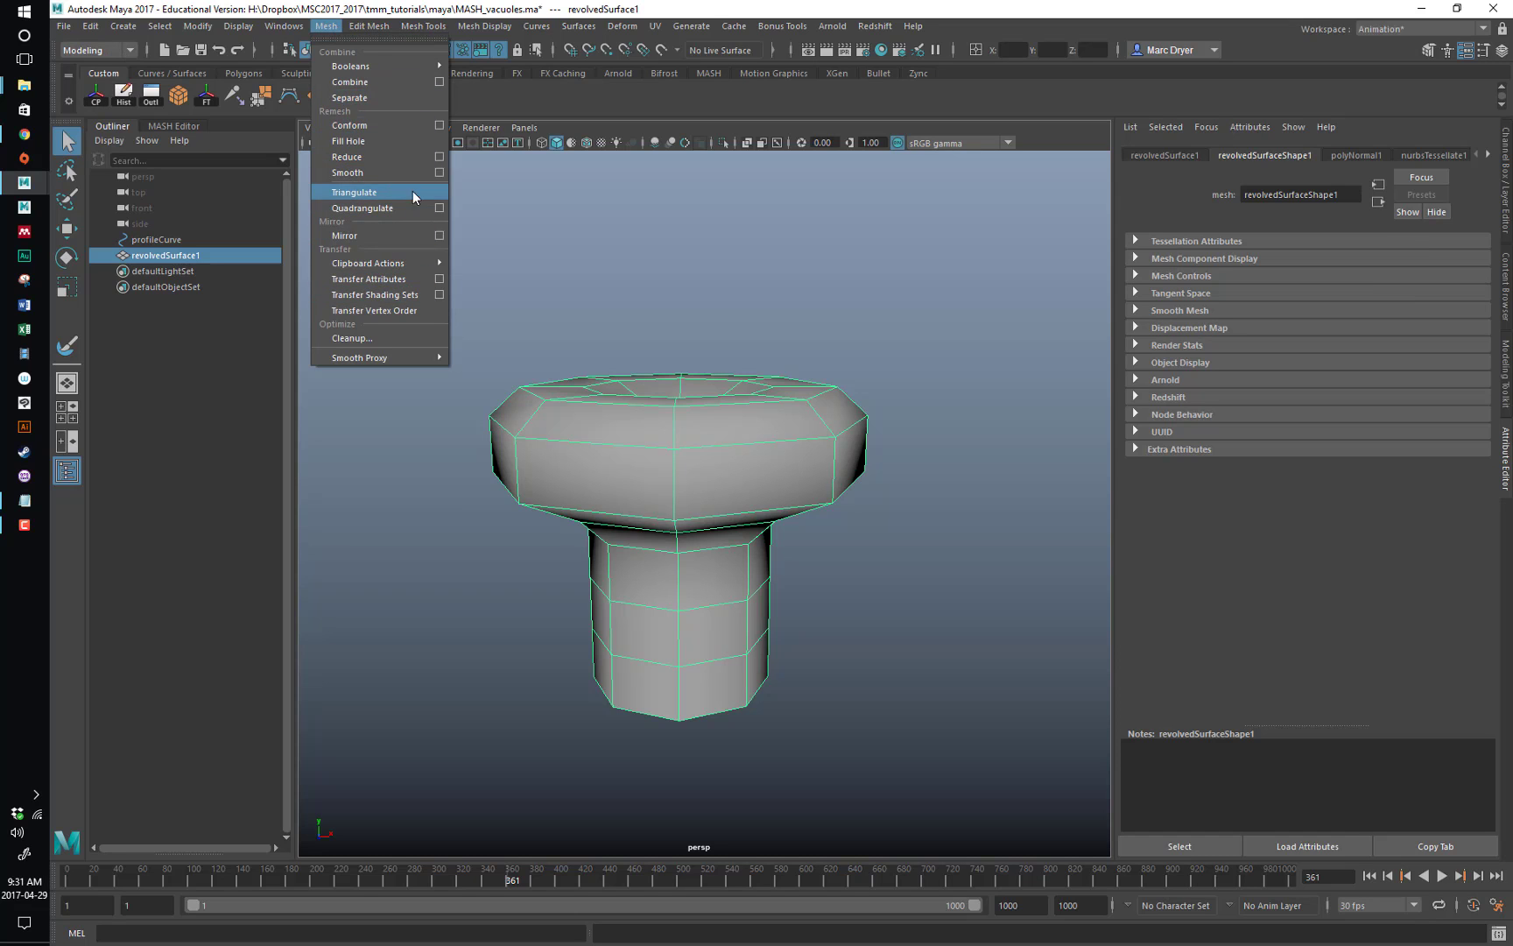
left_click(439, 172)
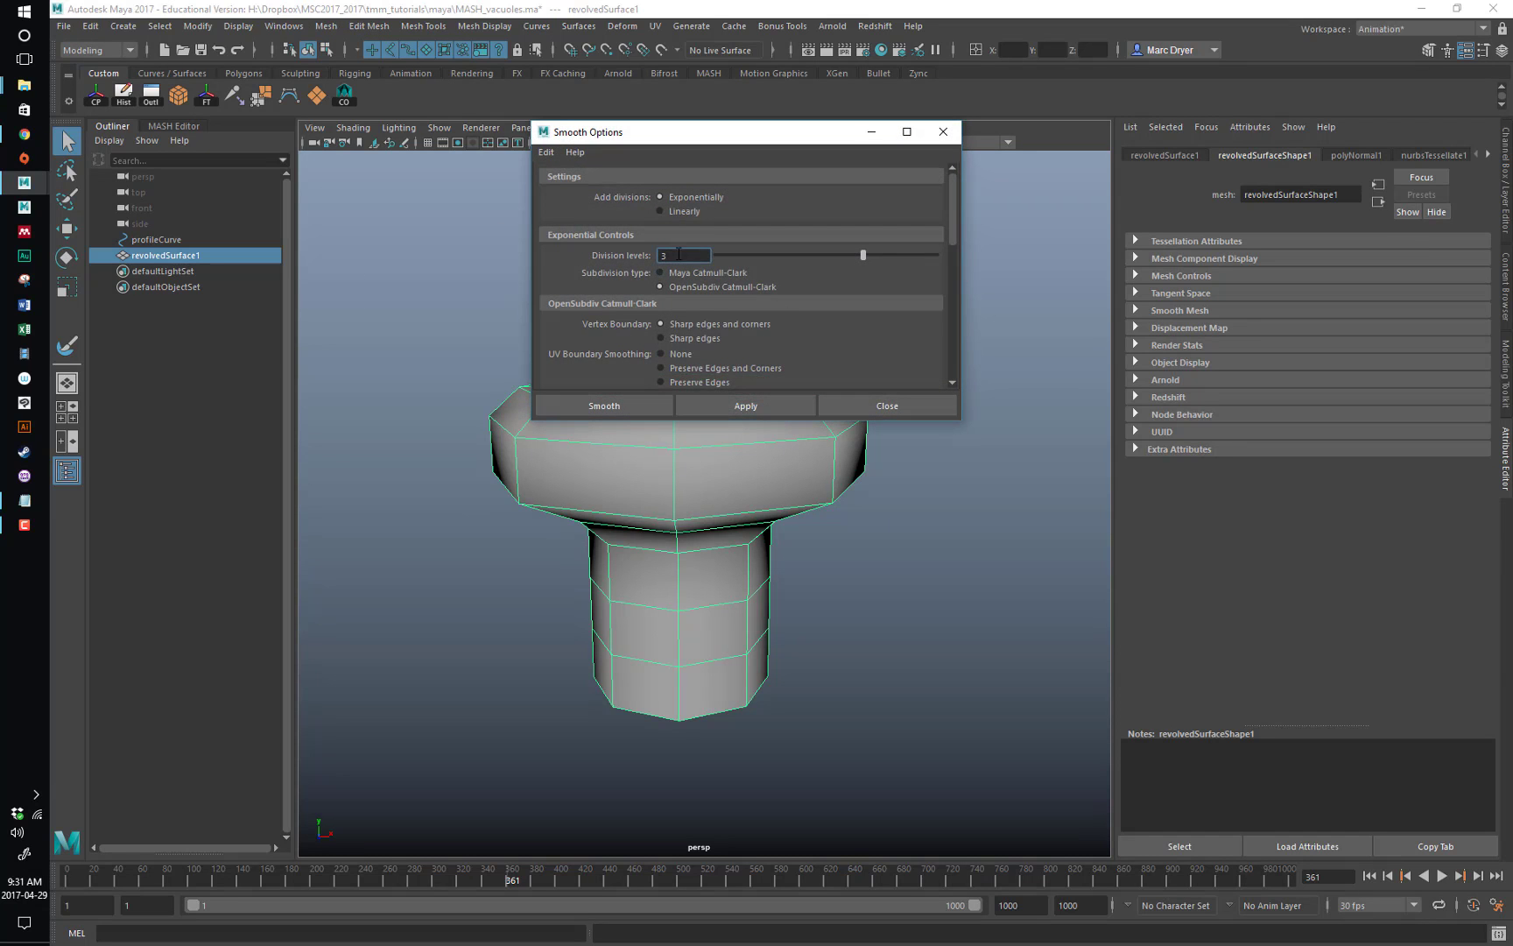
Smooth revolvedSurface1 and set polySmoothFace1 Divisions to 4.
left_click(591, 405)
left_click(571, 592)
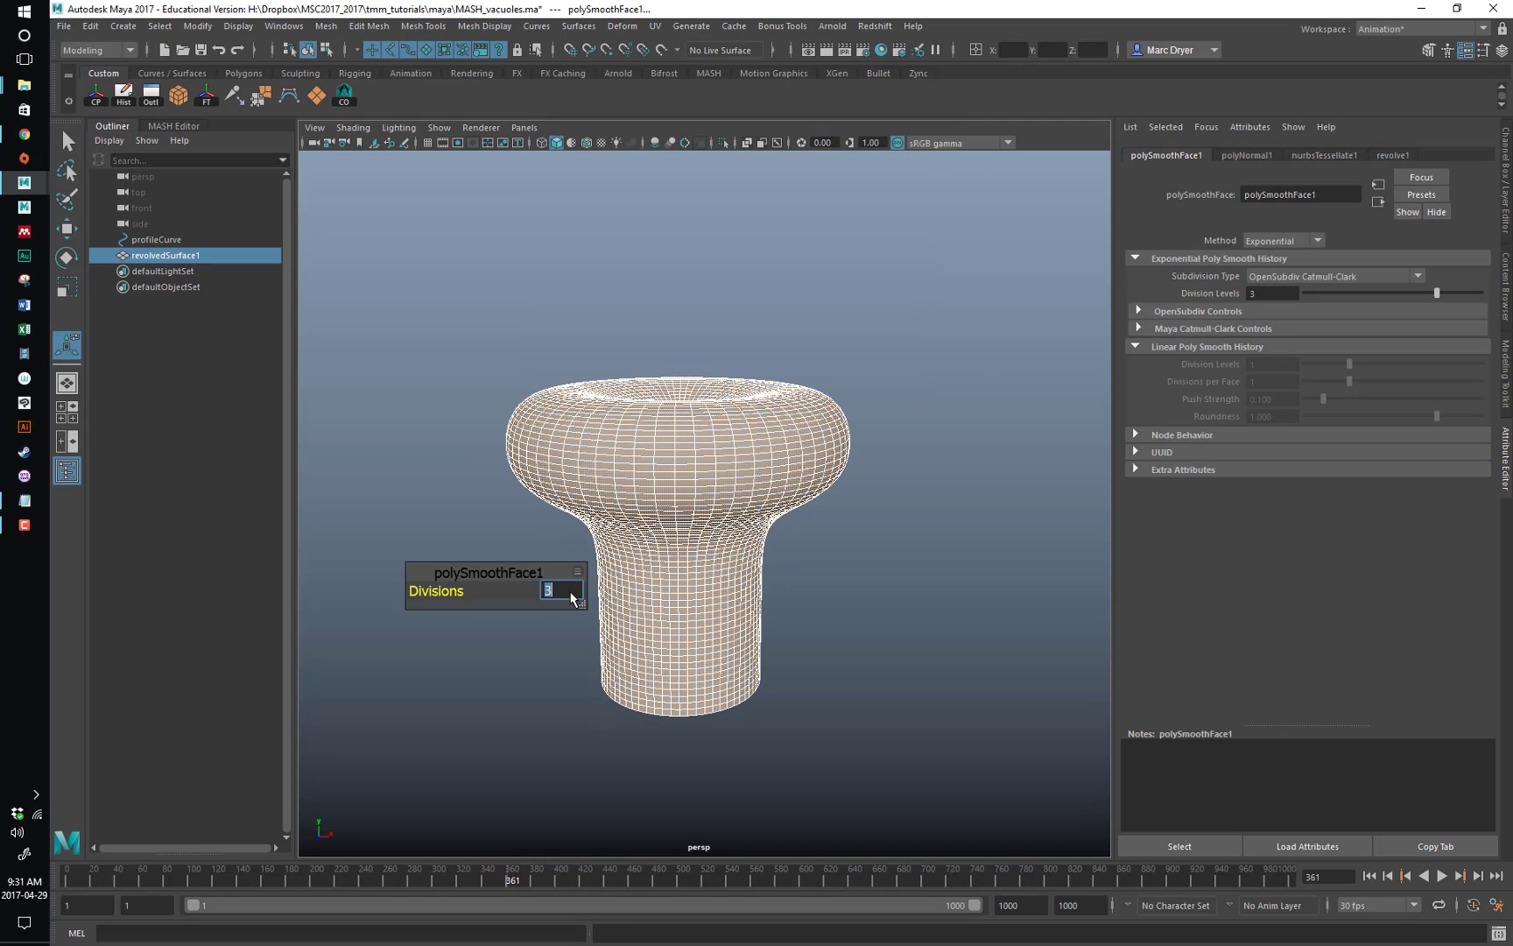
type("4")
key("Return")
mouse_move(746, 403)
left_mouse_down("alt")
mouse_move(753, 446)
mouse_move(759, 432)
left_mouse_up("alt")
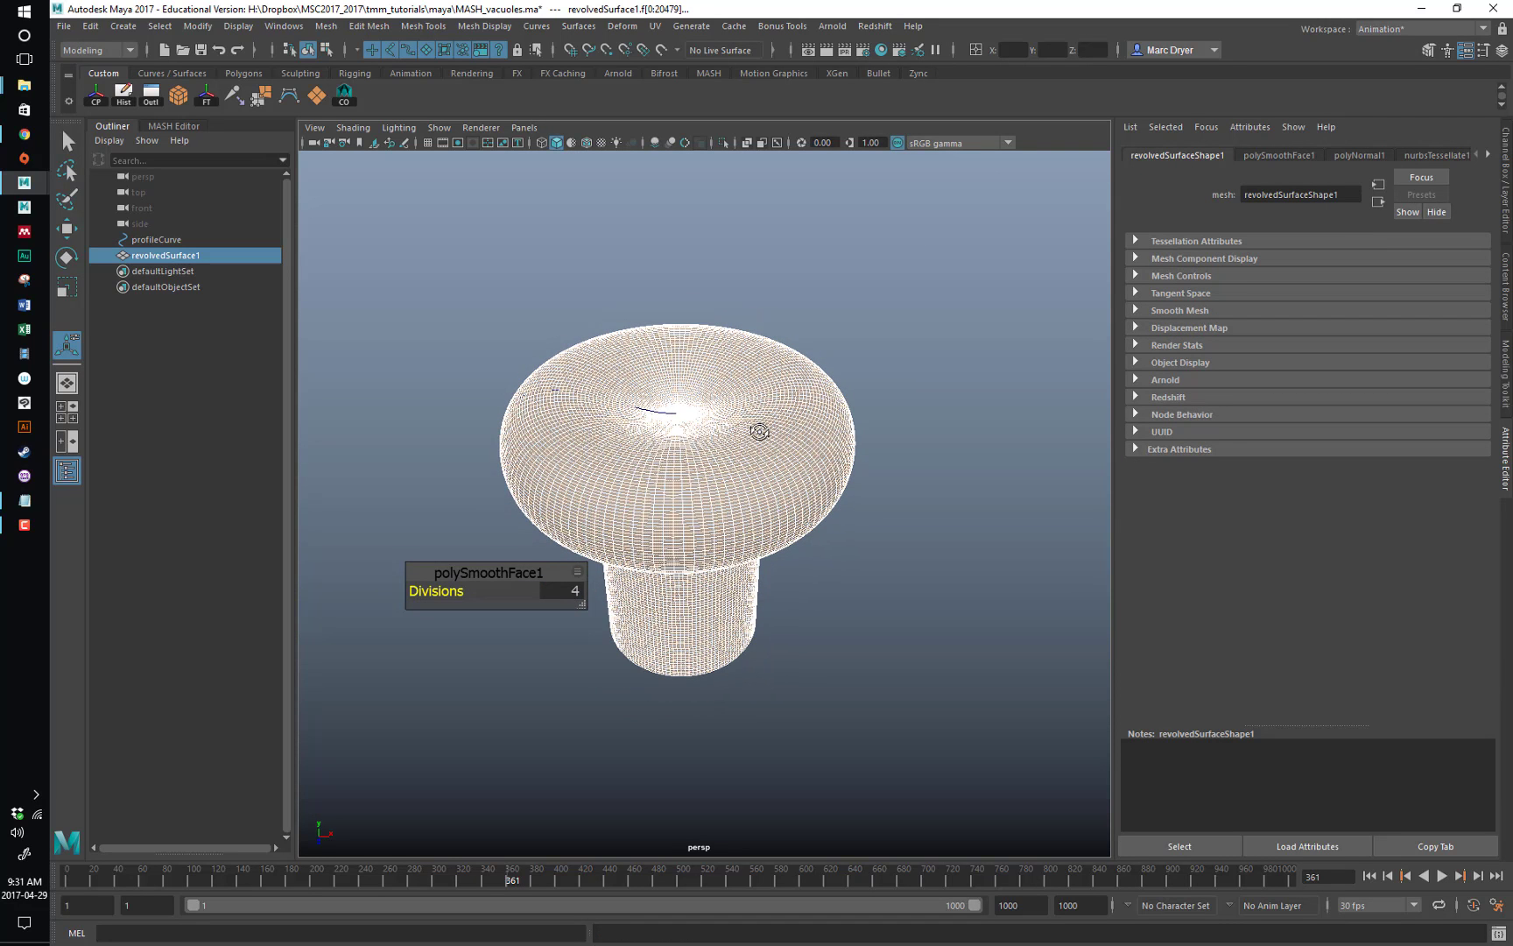
key("F8")
left_click_drag(667, 447, 698, 402, "alt")
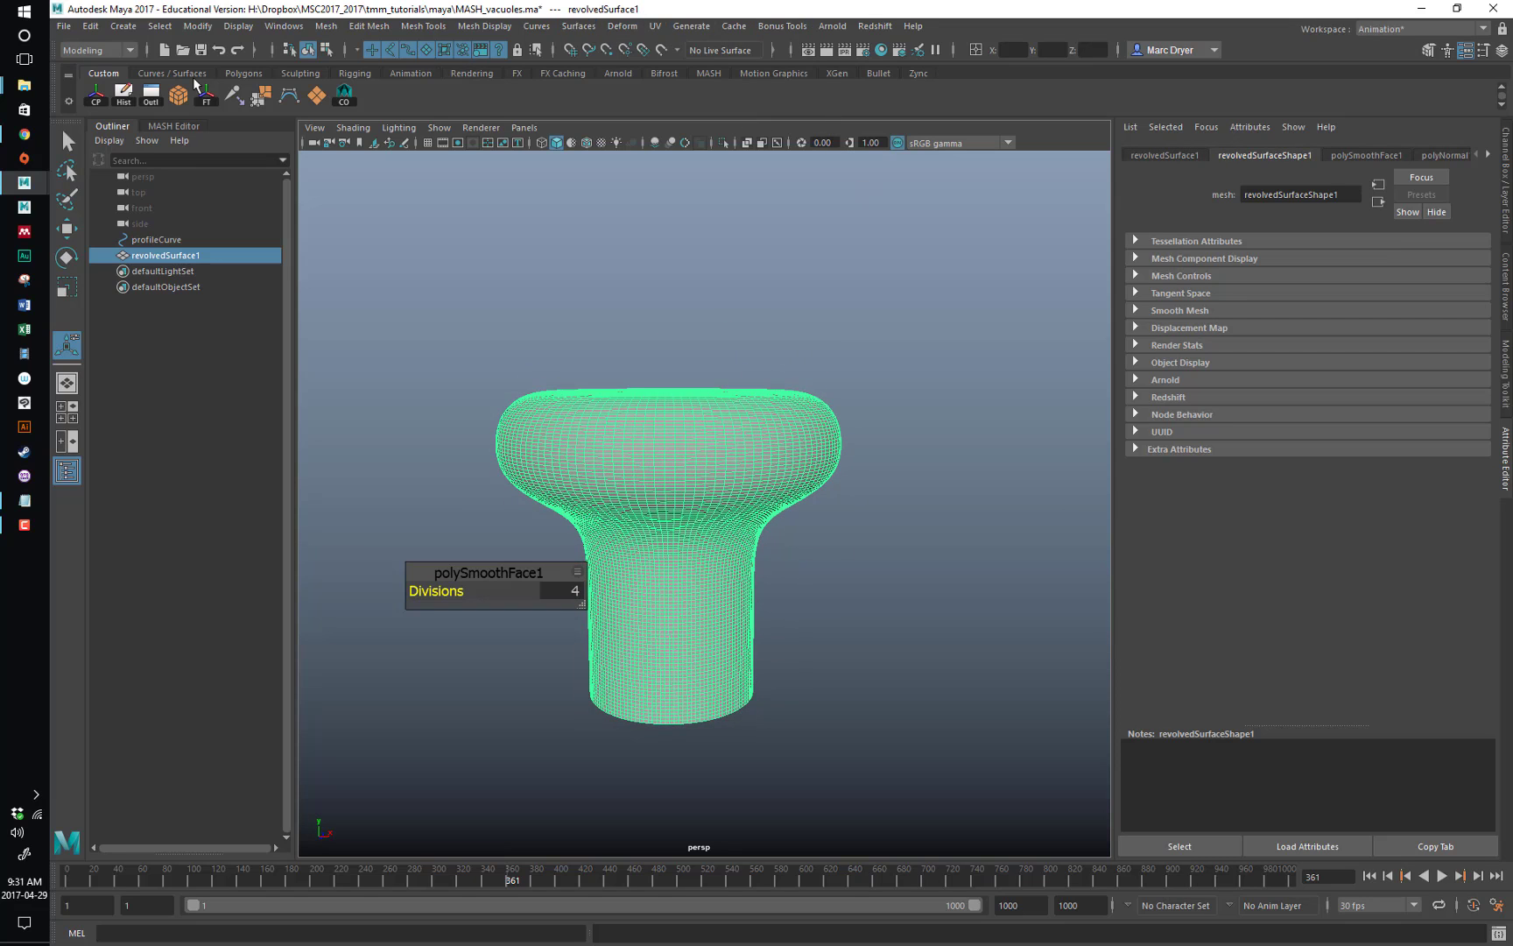
Under the FX menu set, apply MASH > Utilities > Create Blend Deformer to the mesh.
left_click(91, 50)
left_click(91, 115)
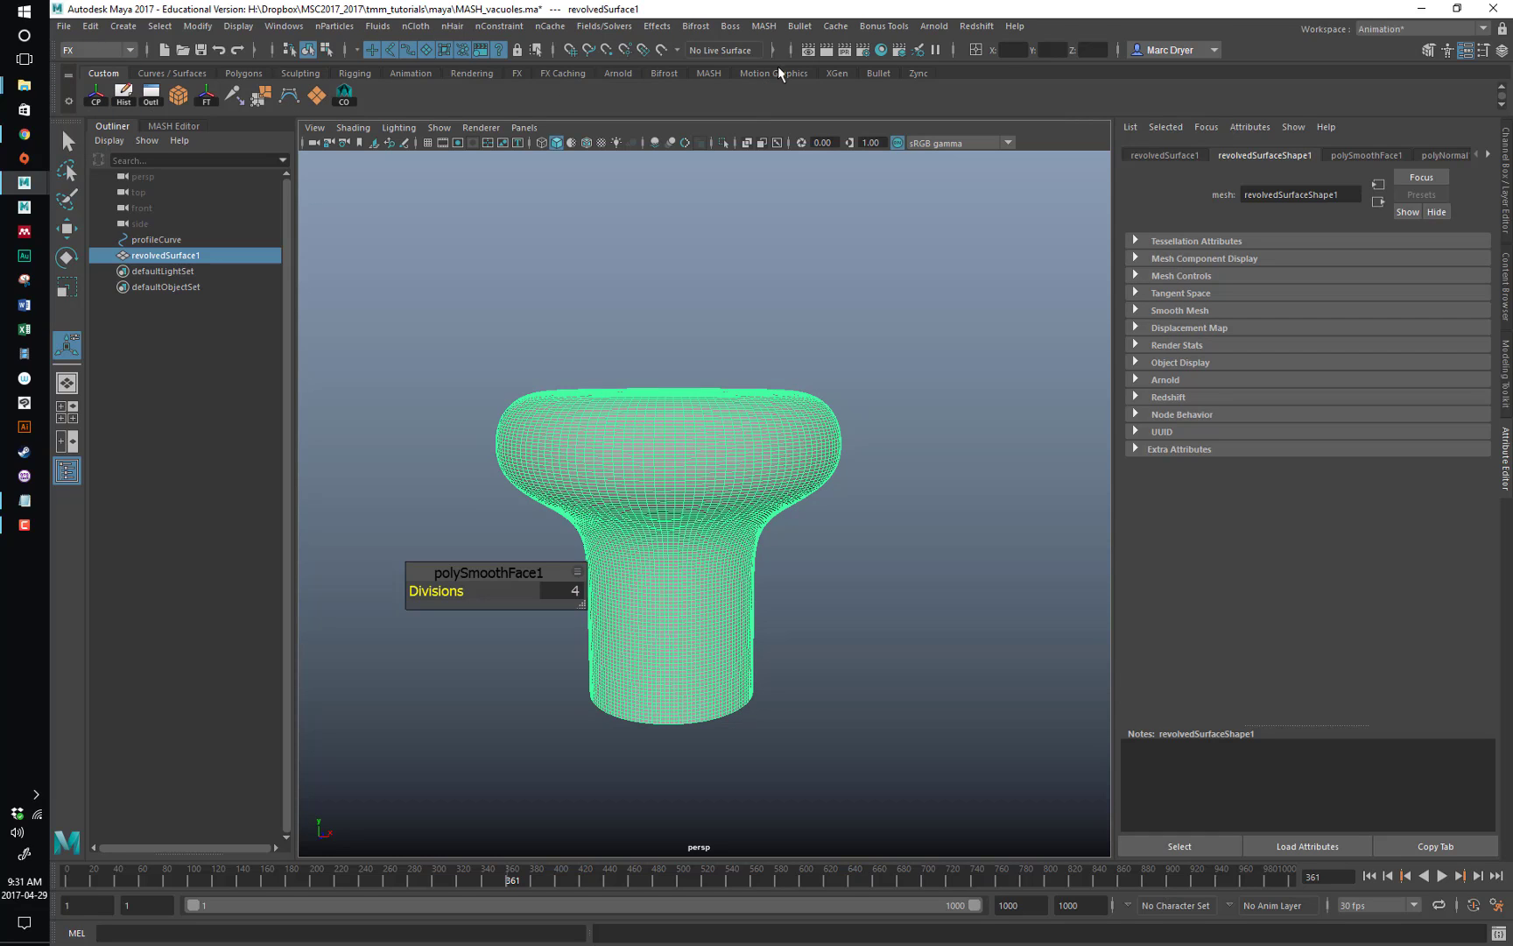
left_click(762, 26)
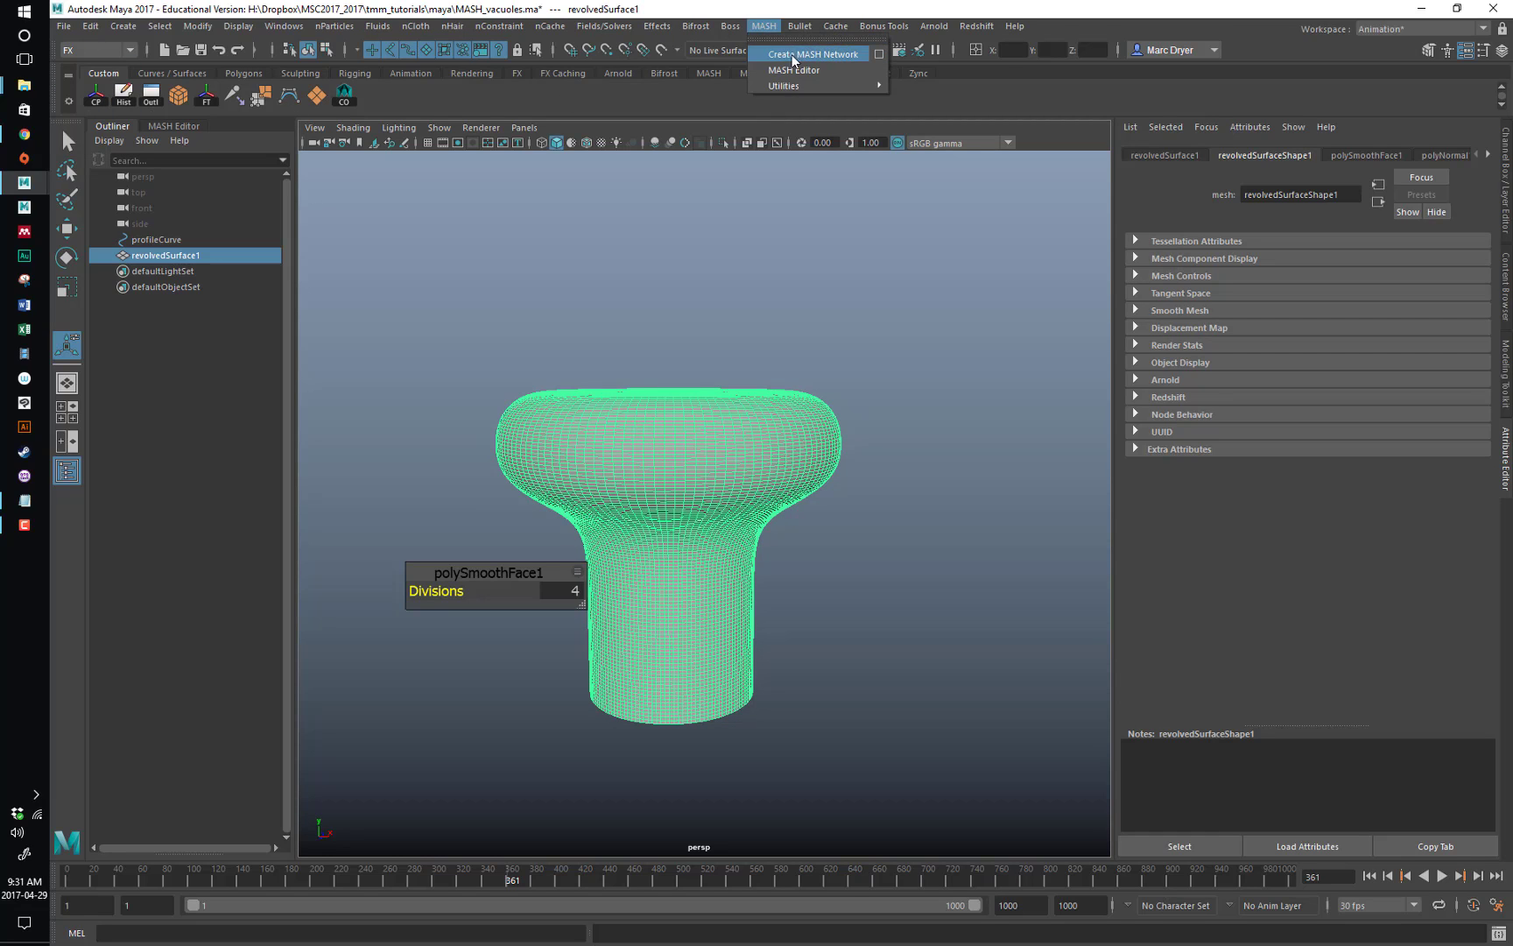
mouse_move(789, 87)
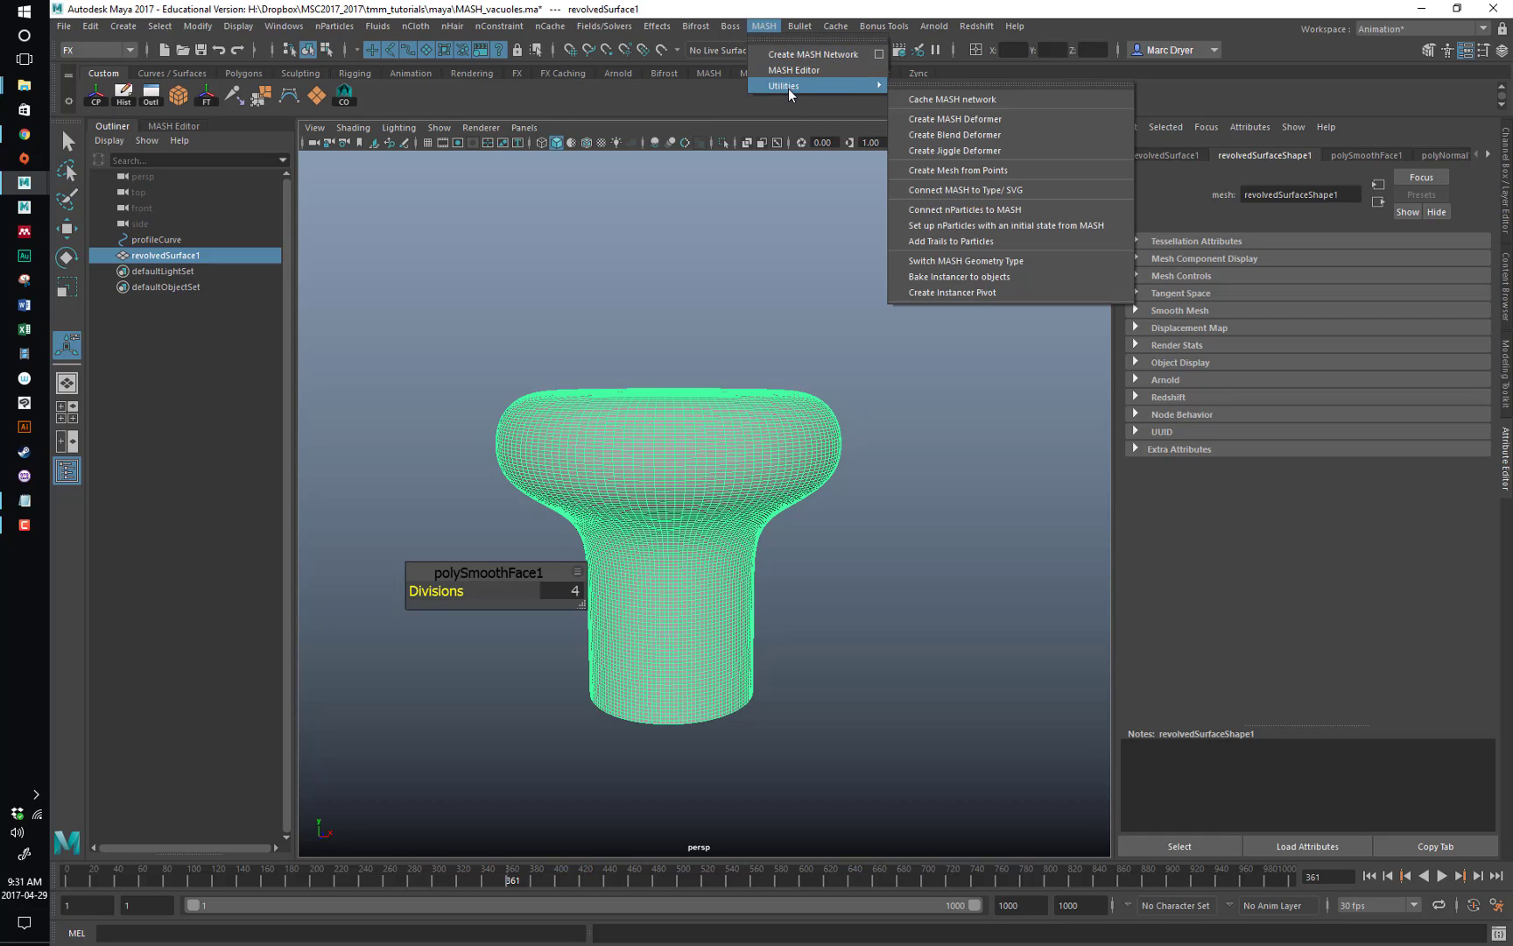
left_click(934, 134)
Rename revolvedSurface1 to bouton.
double_click(199, 256)
type("bouton")
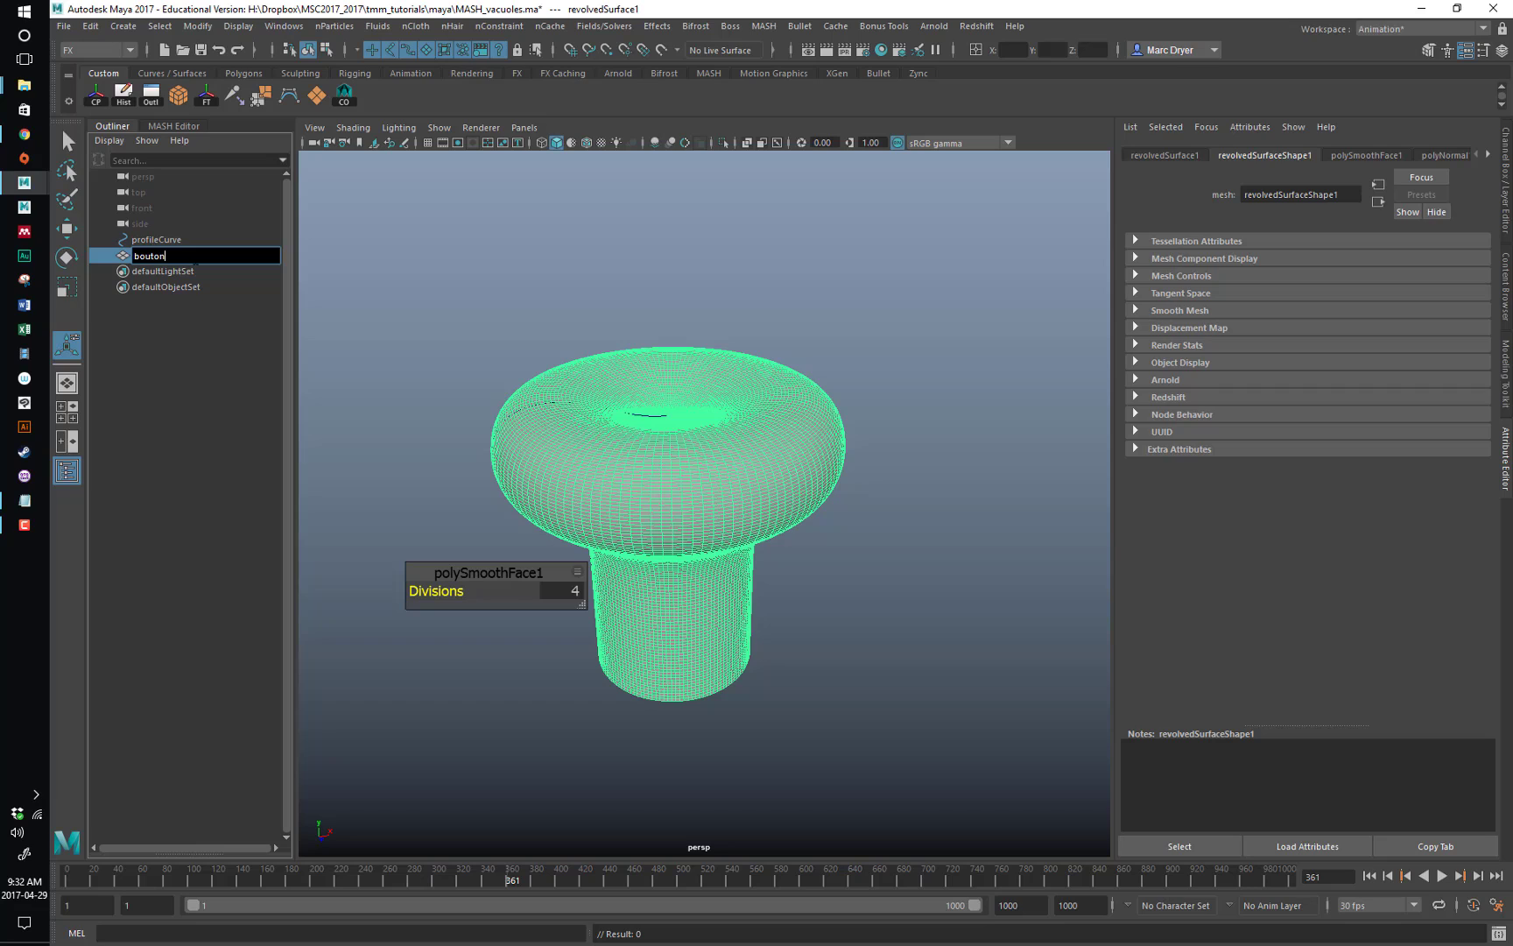
key("Return")
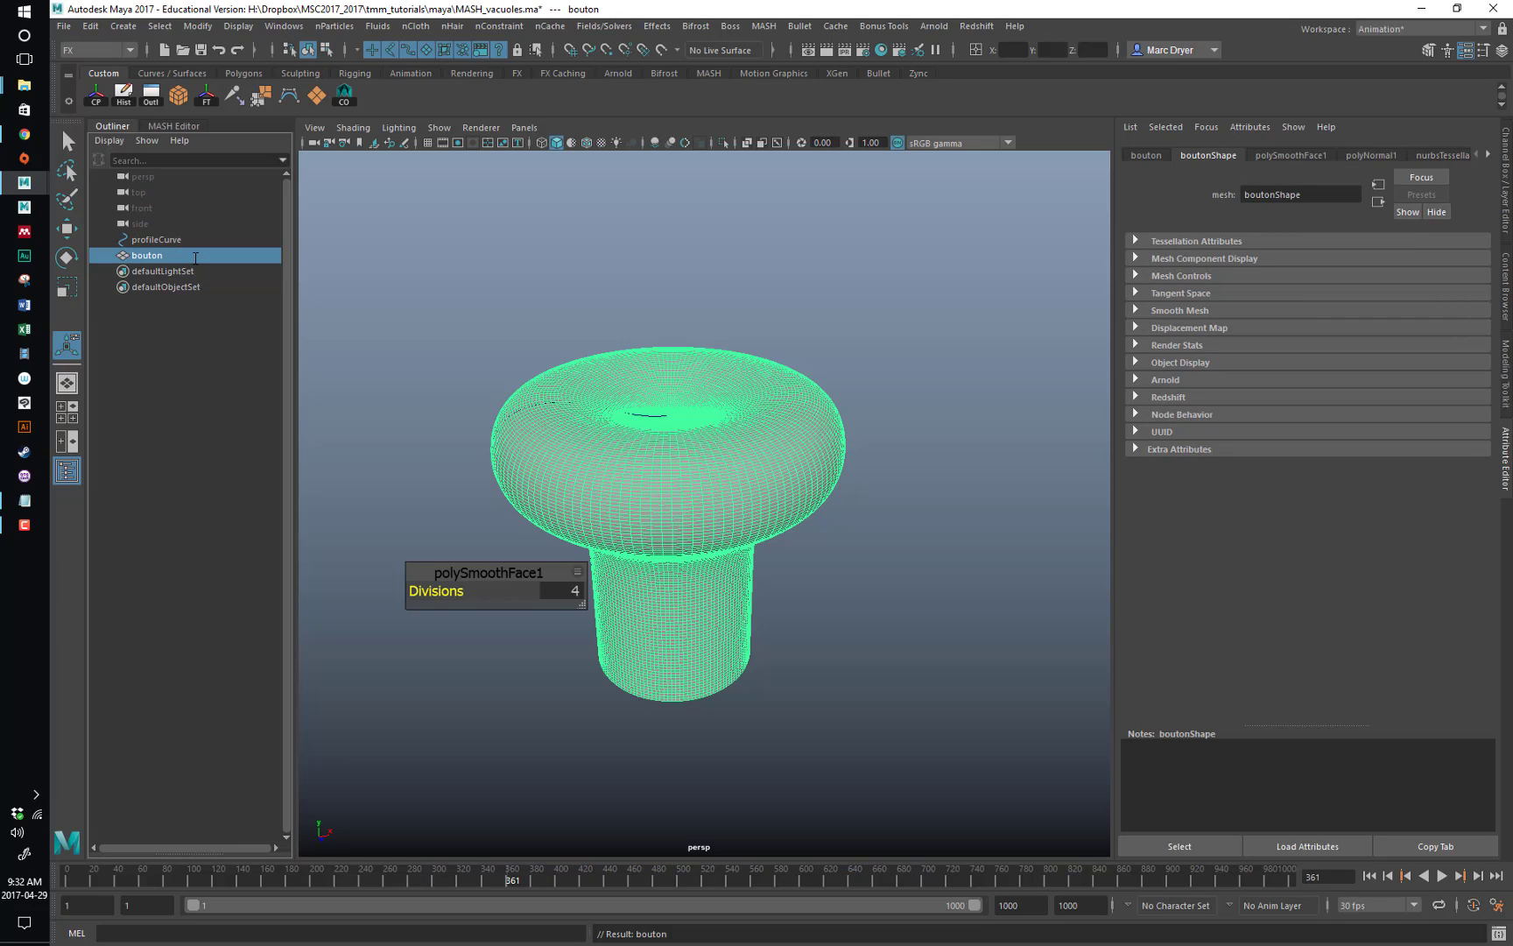
left_click(626, 347)
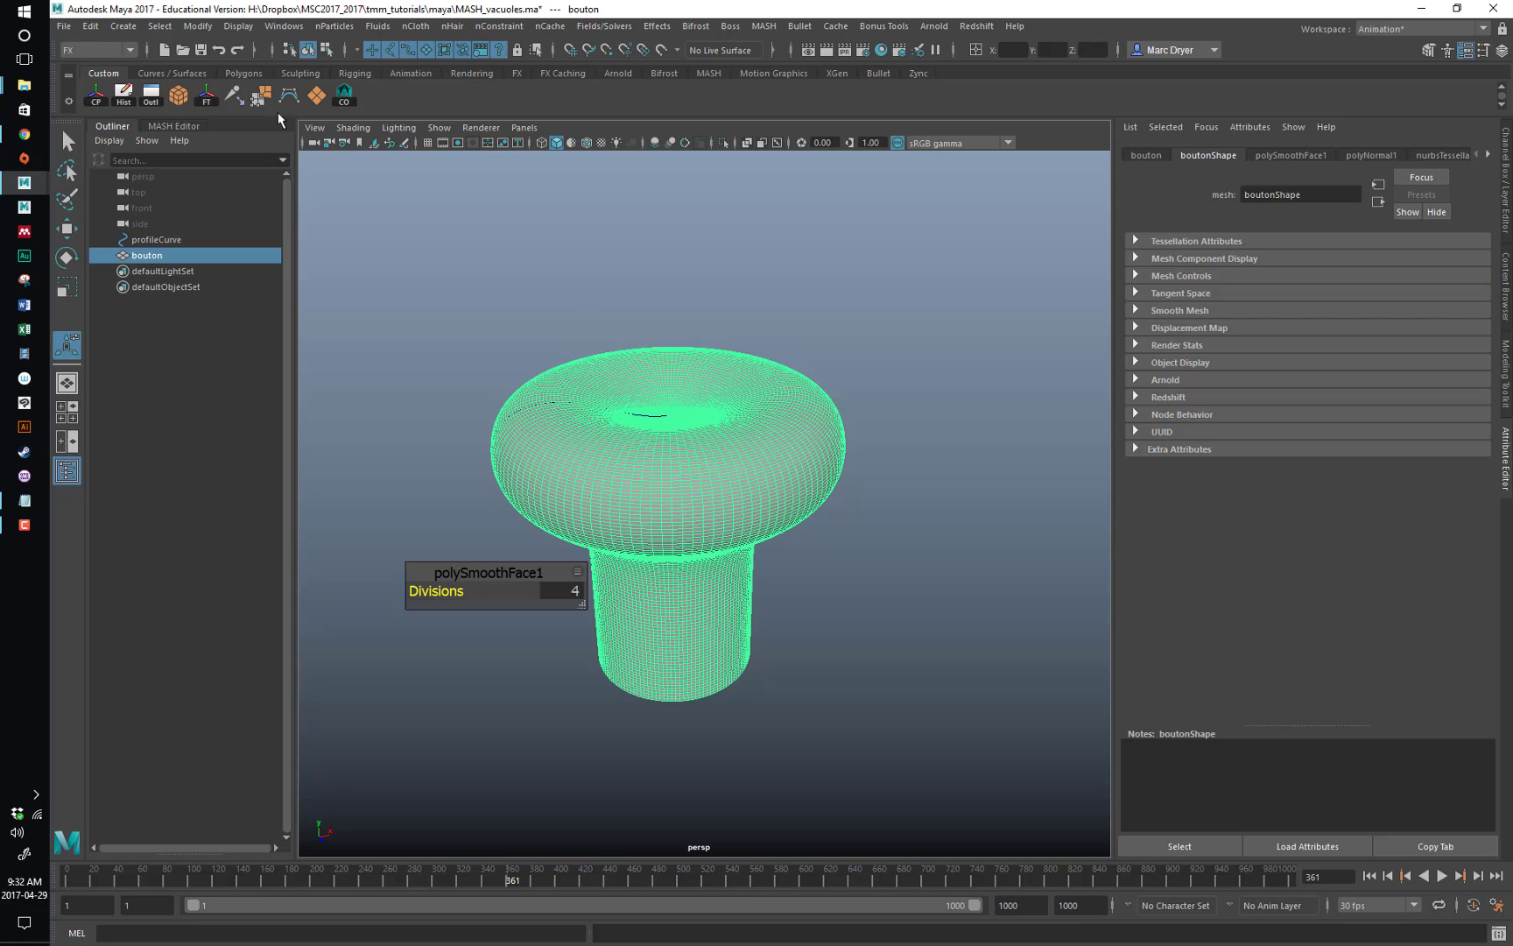
Duplicate bouton with Duplicate Special reset to default settings, creating bouton1.
left_click(91, 26)
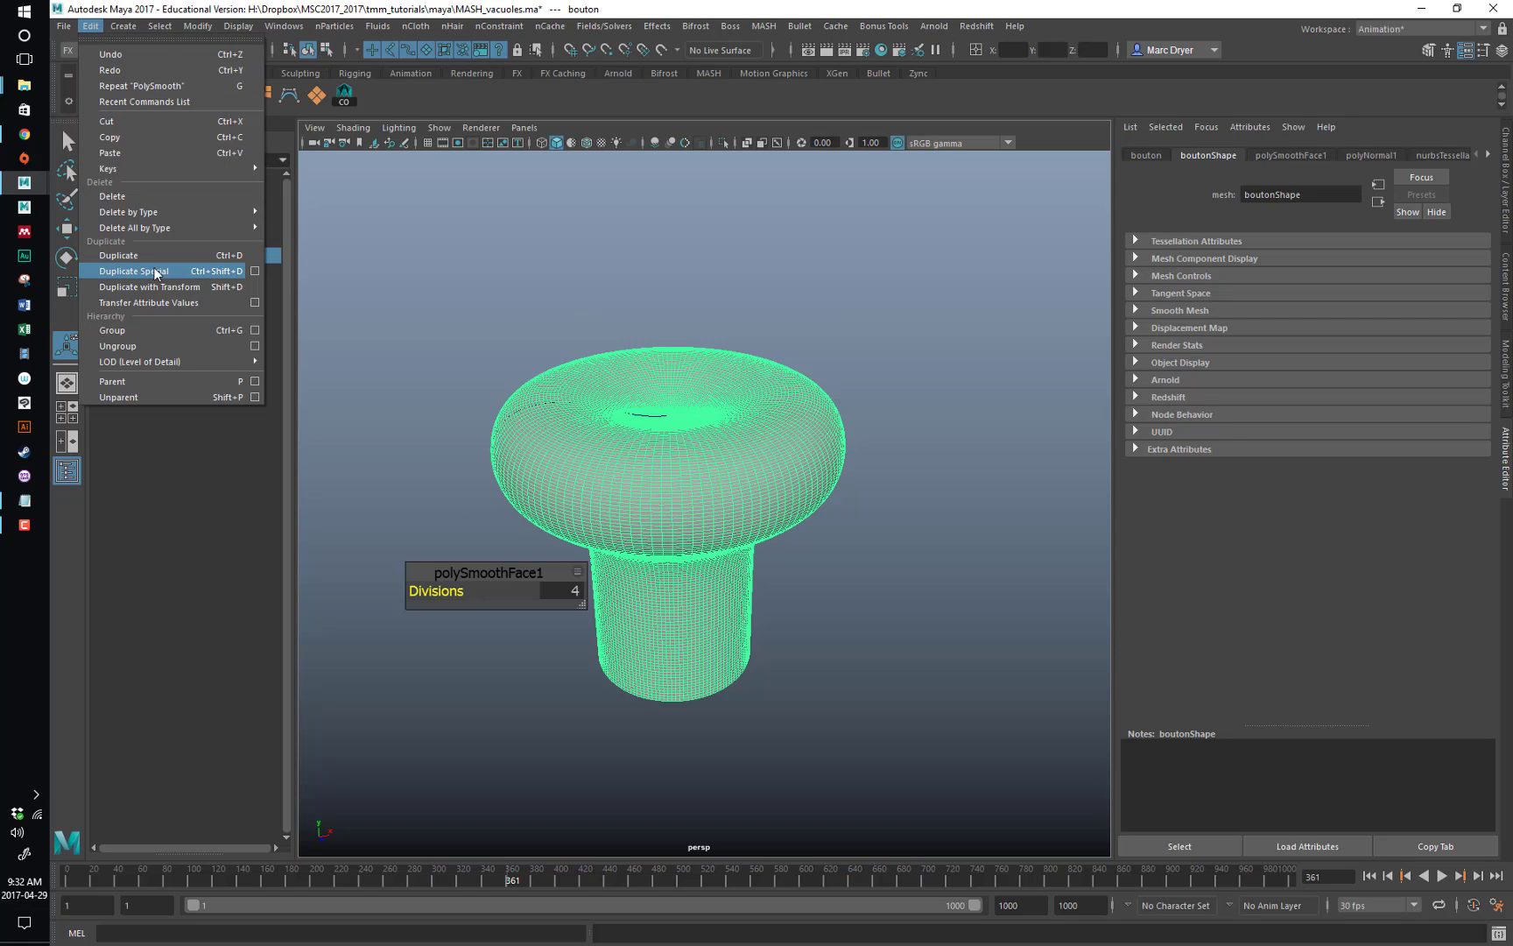
left_click(254, 271)
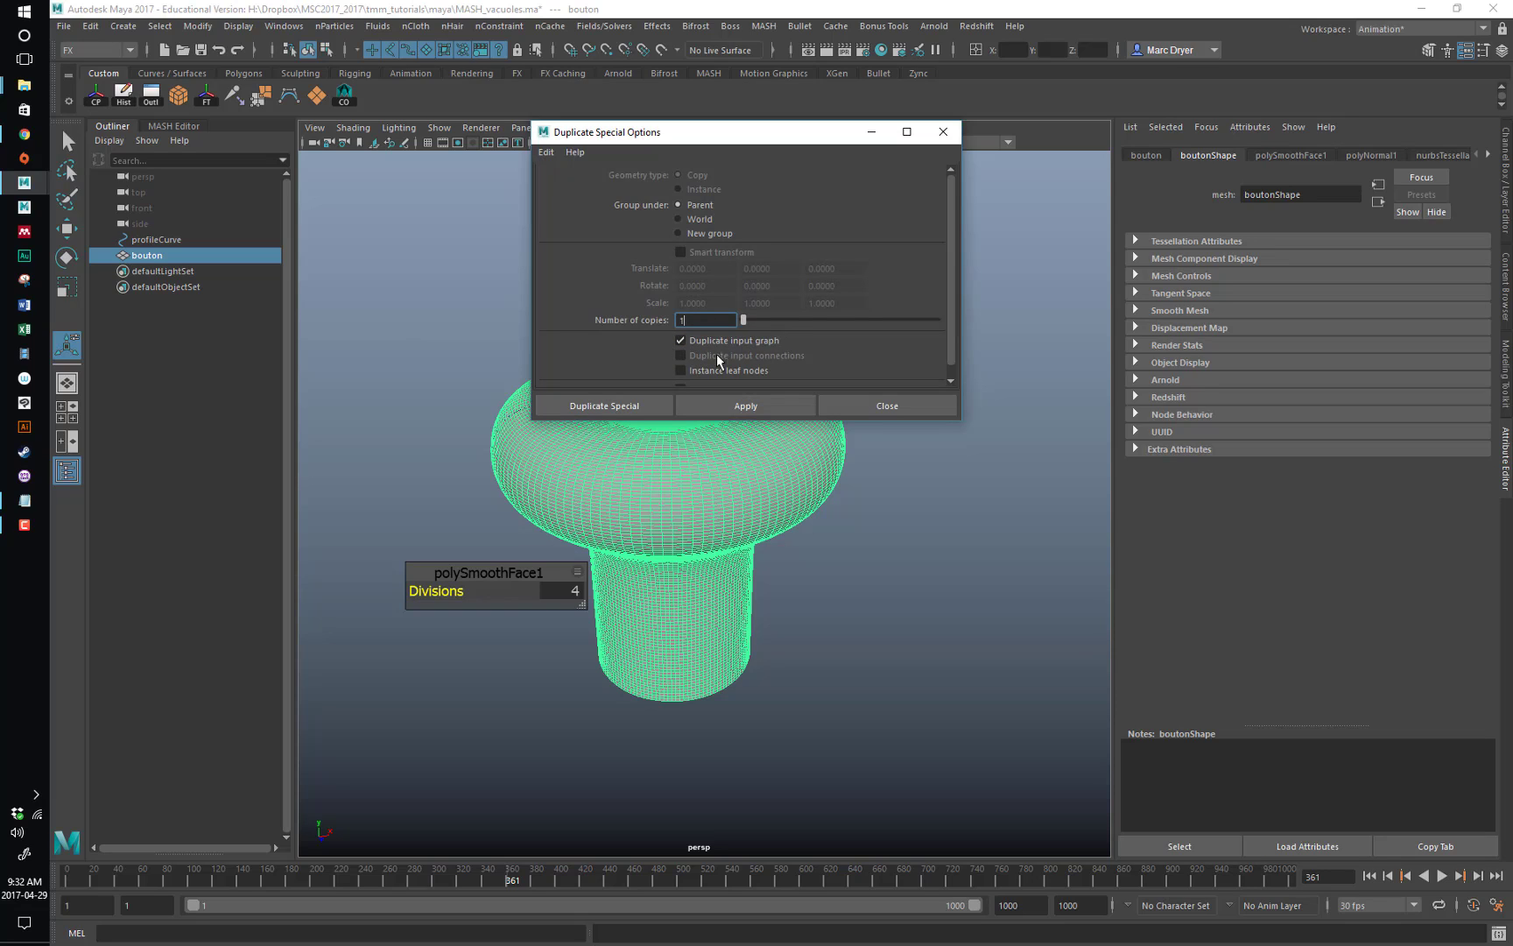
left_click(546, 152)
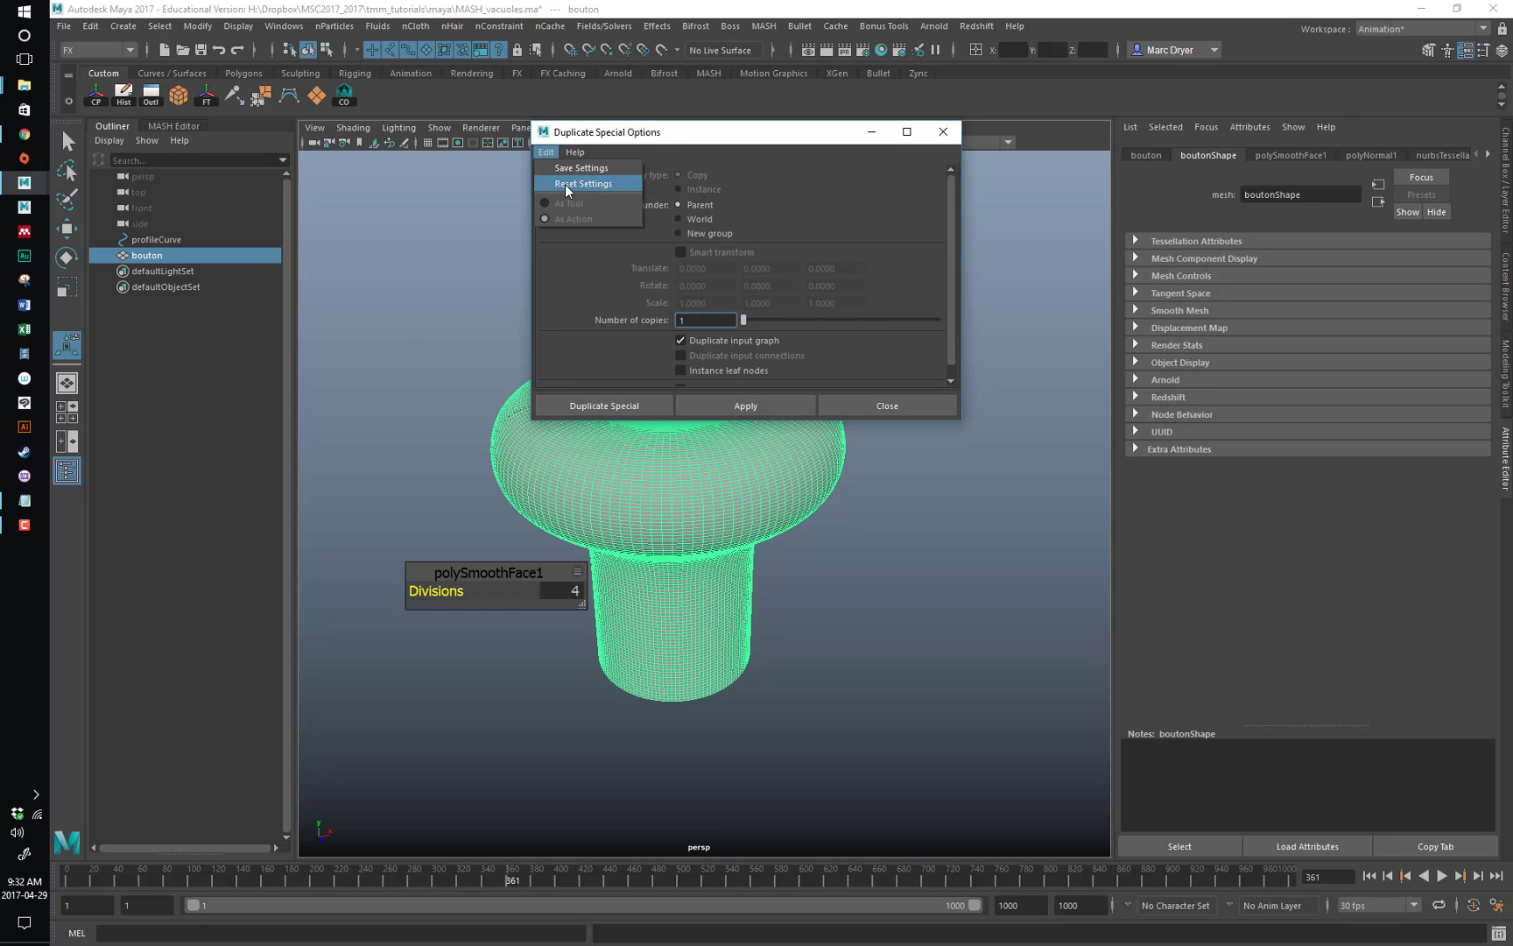
left_click(565, 185)
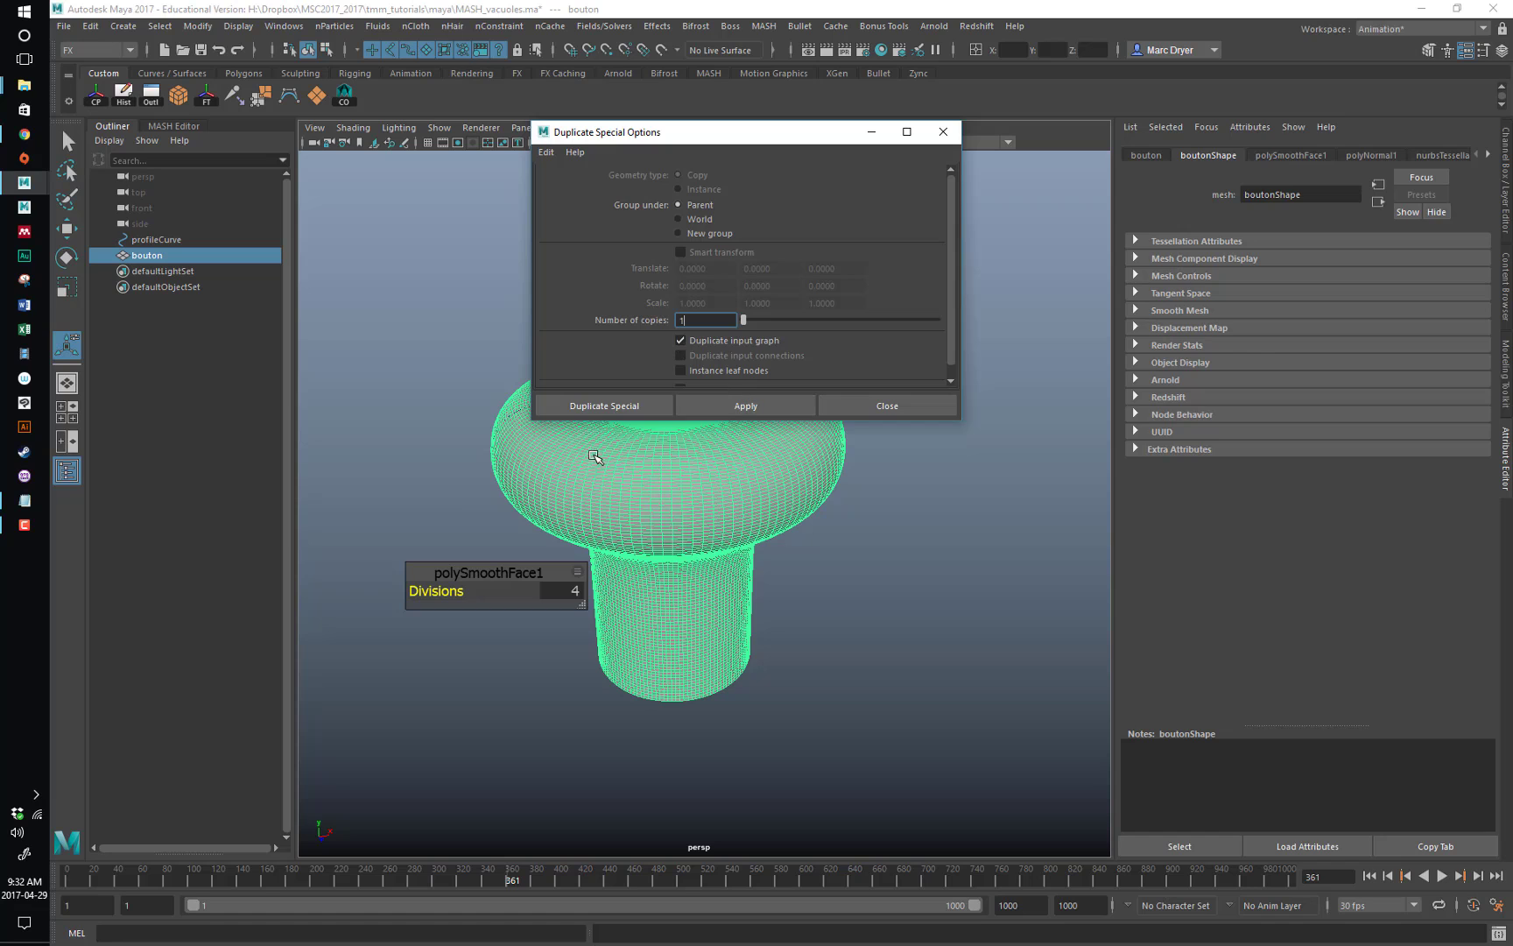
left_click(598, 406)
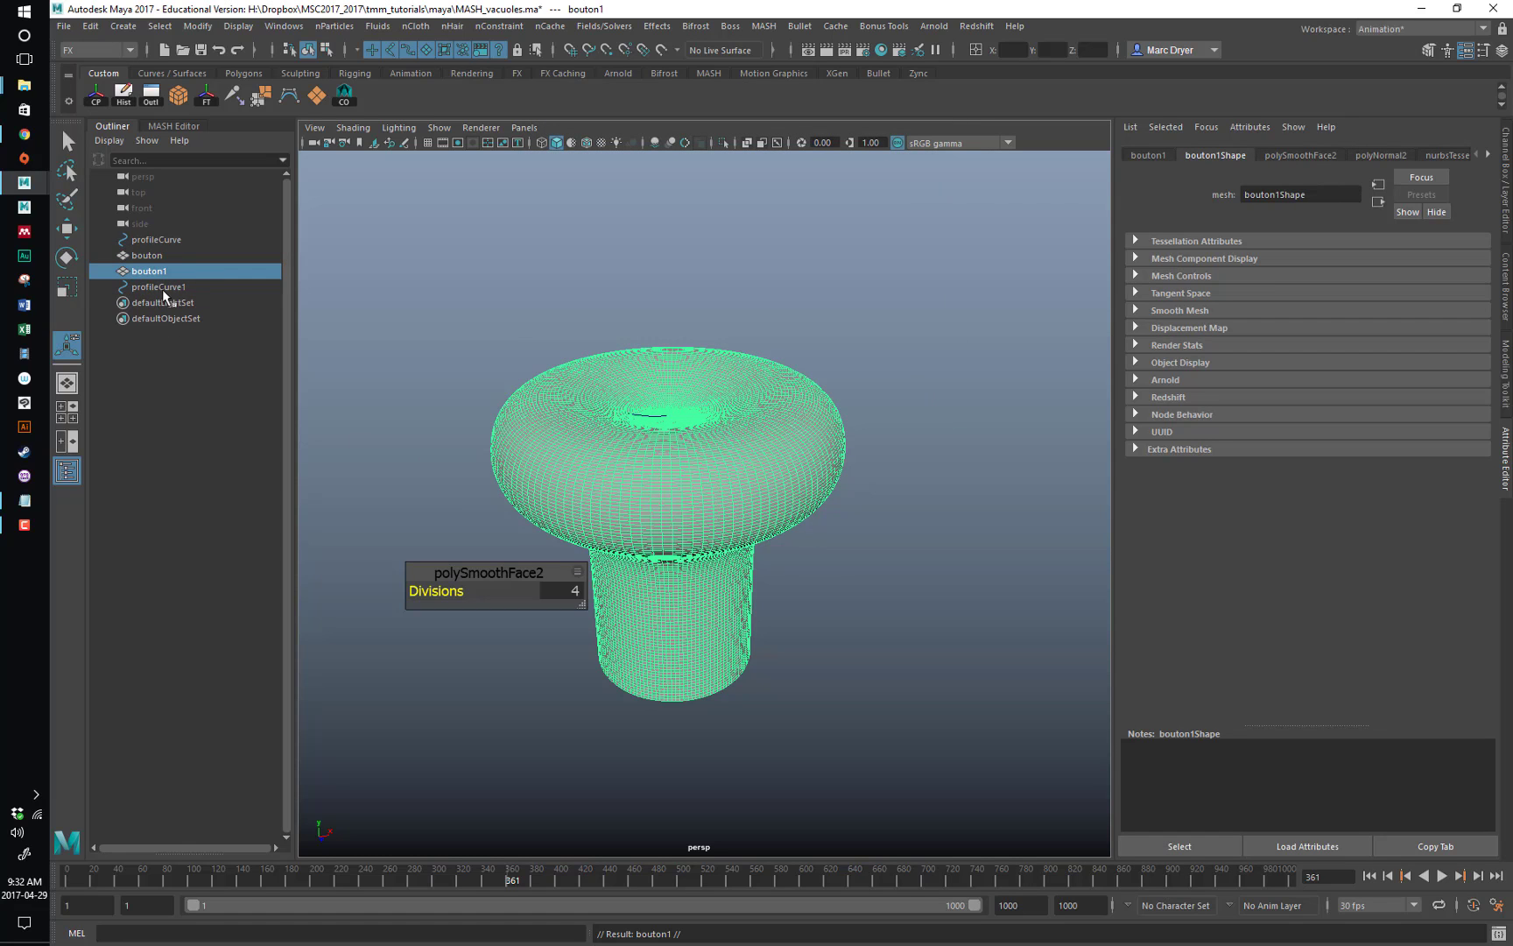
Rename bouton1 to bouton_target, then orbit and zoom in to inspect the mushroom.
double_click(141, 272)
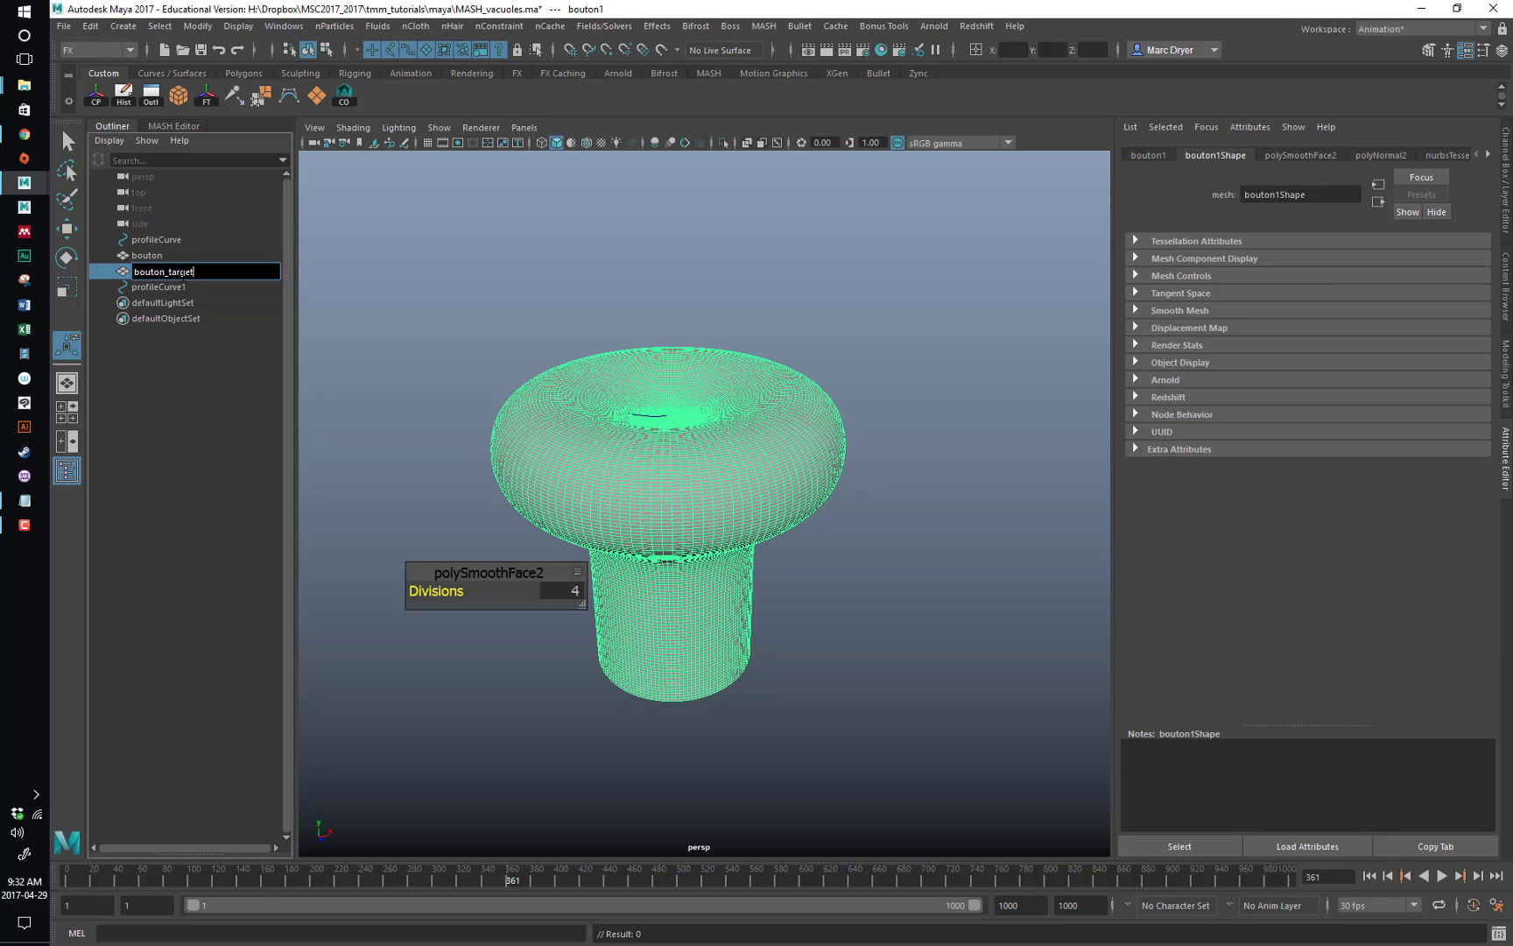
key("Return")
left_click_drag(538, 396, 563, 422, "alt")
right_click_drag(517, 425, 689, 436, "alt")
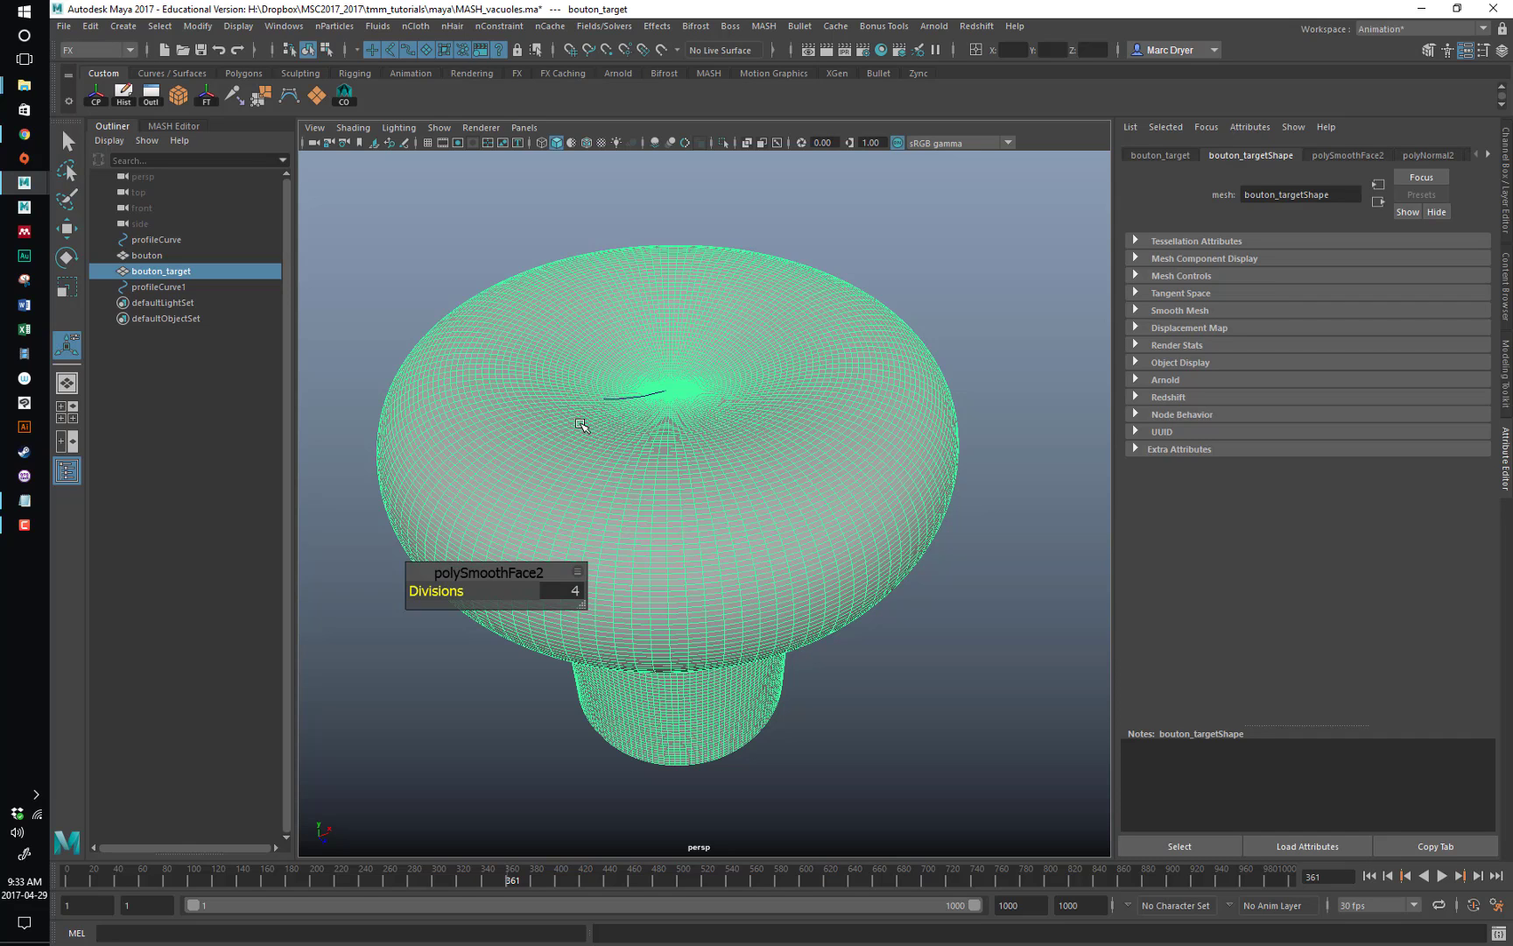
left_click_drag(700, 396, 705, 348, "alt")
key("r")
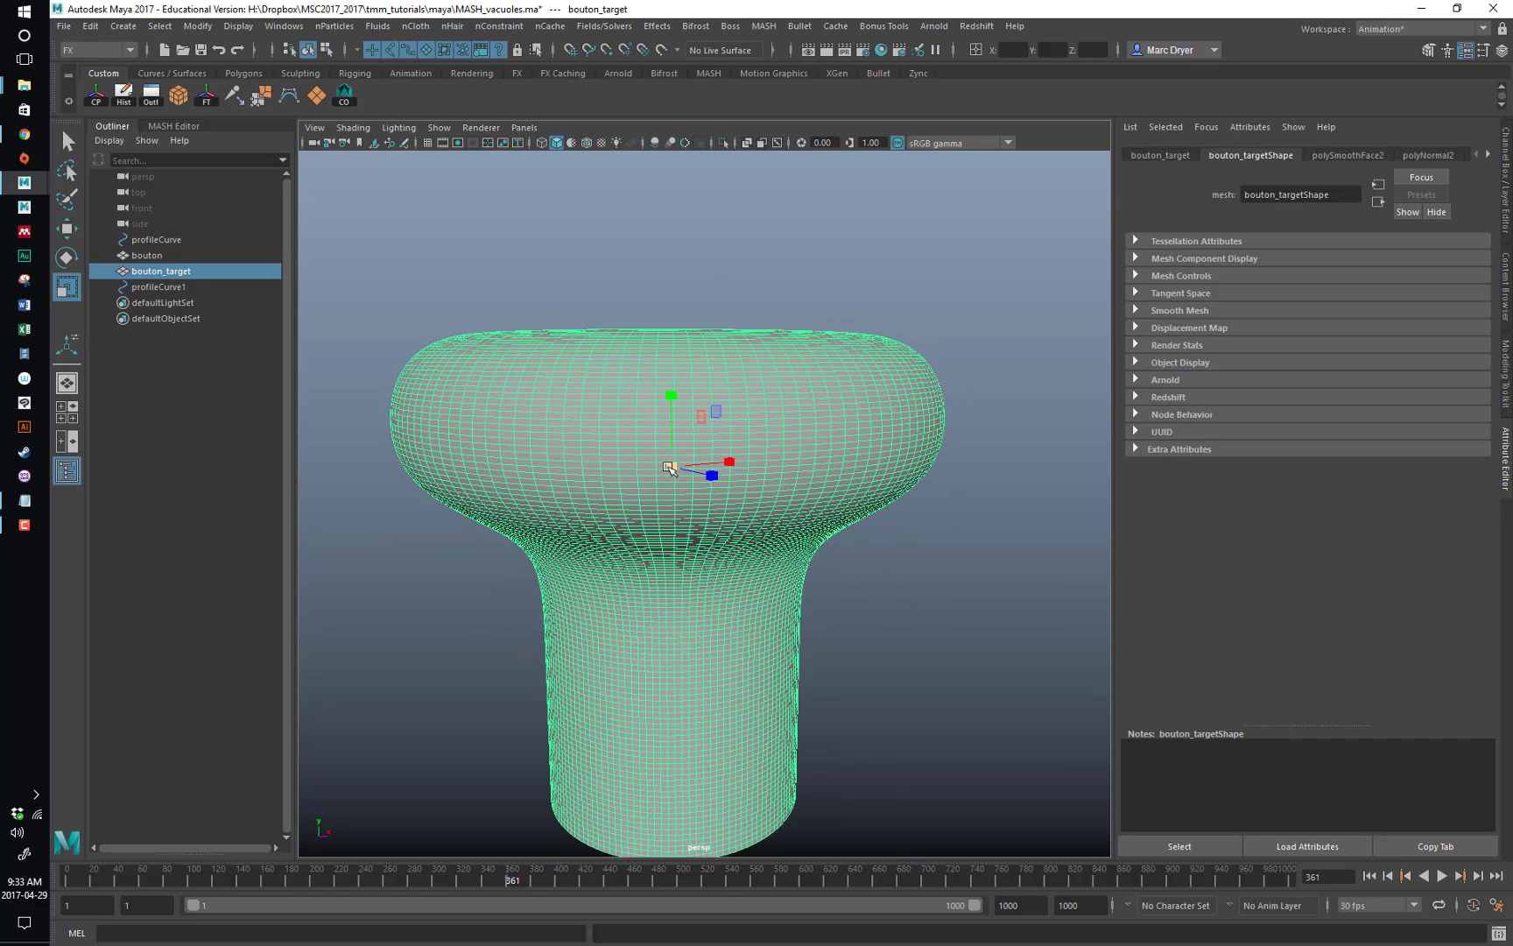
mouse_move(663, 416)
left_mouse_down("alt")
mouse_move(632, 394)
mouse_move(639, 412)
left_mouse_up("alt")
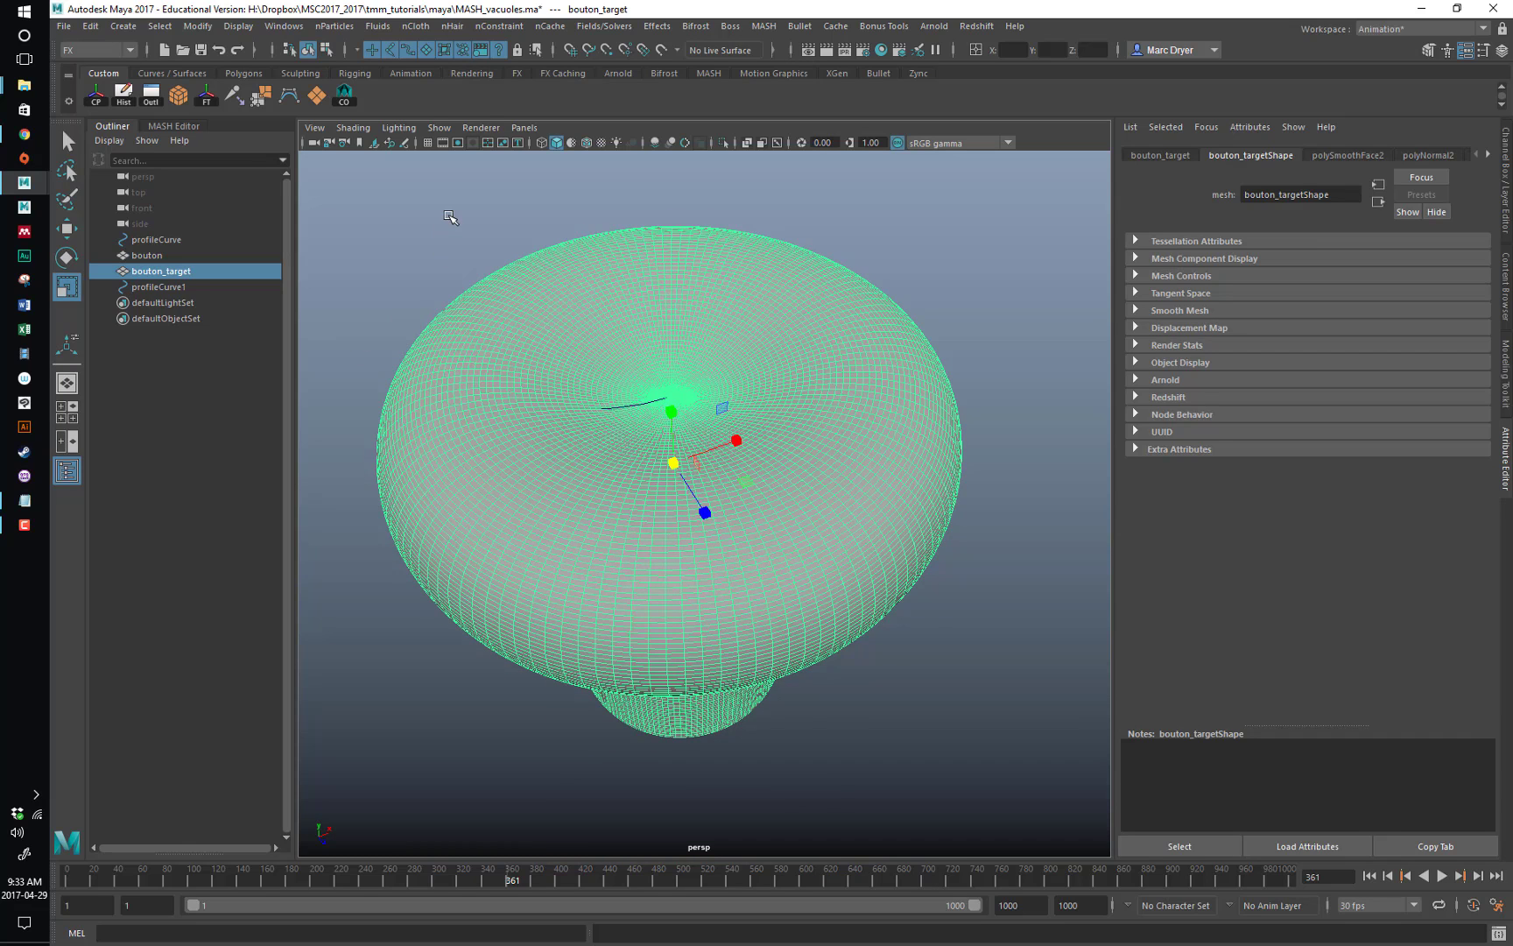
Flood the Sculpt tool over bouton_target with Push and 0.25 max displacement.
key("q")
right_click_drag(501, 229, 513, 498)
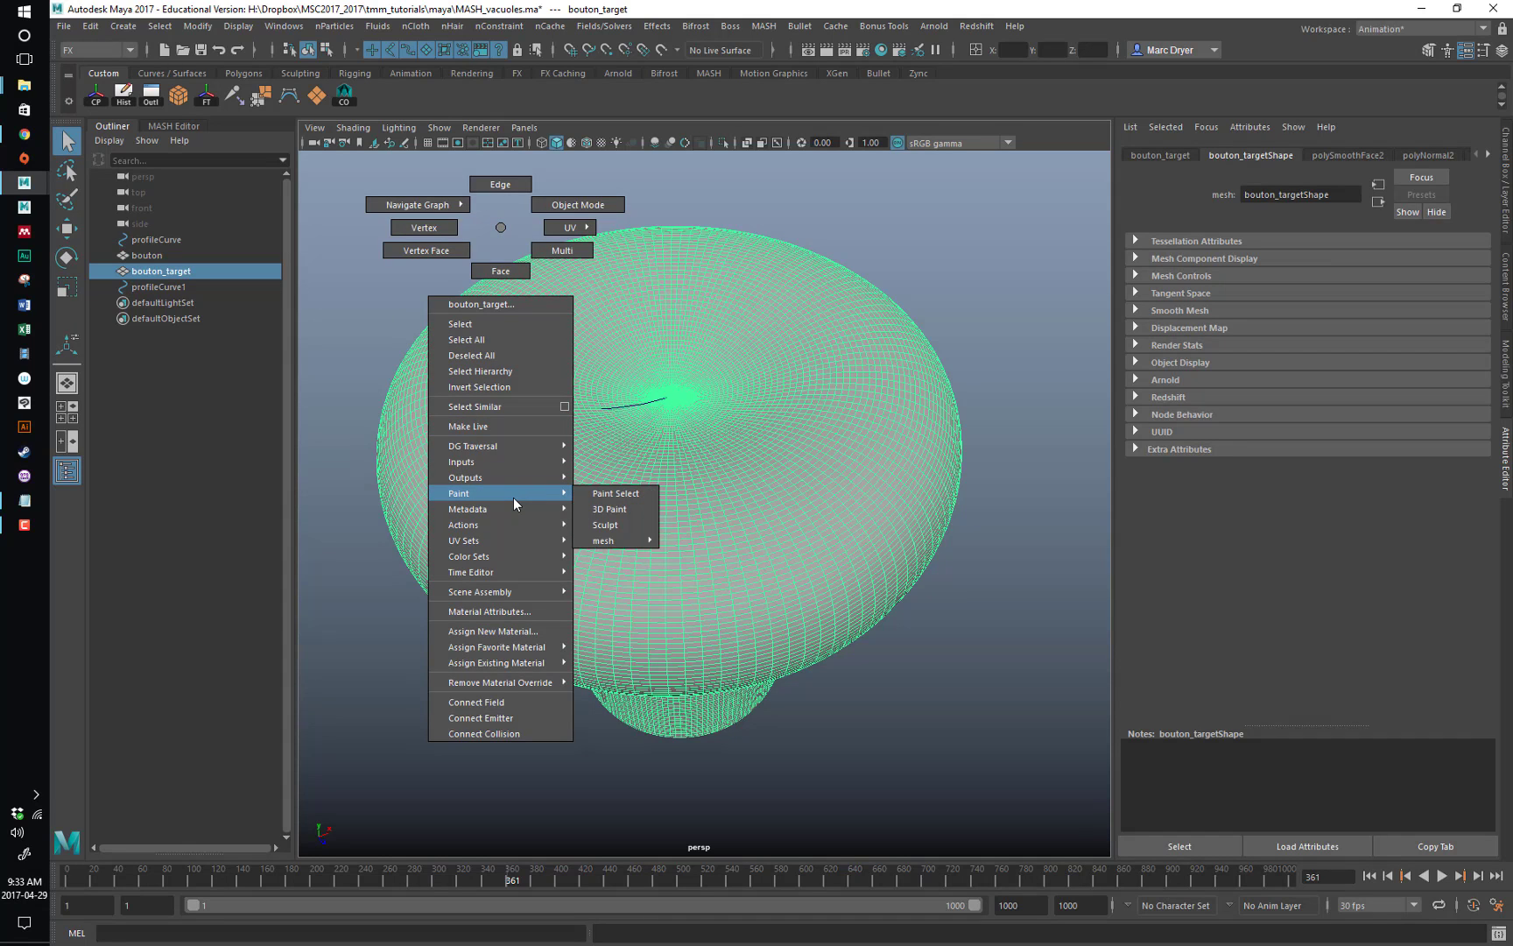
right_click_drag(628, 523, 627, 522)
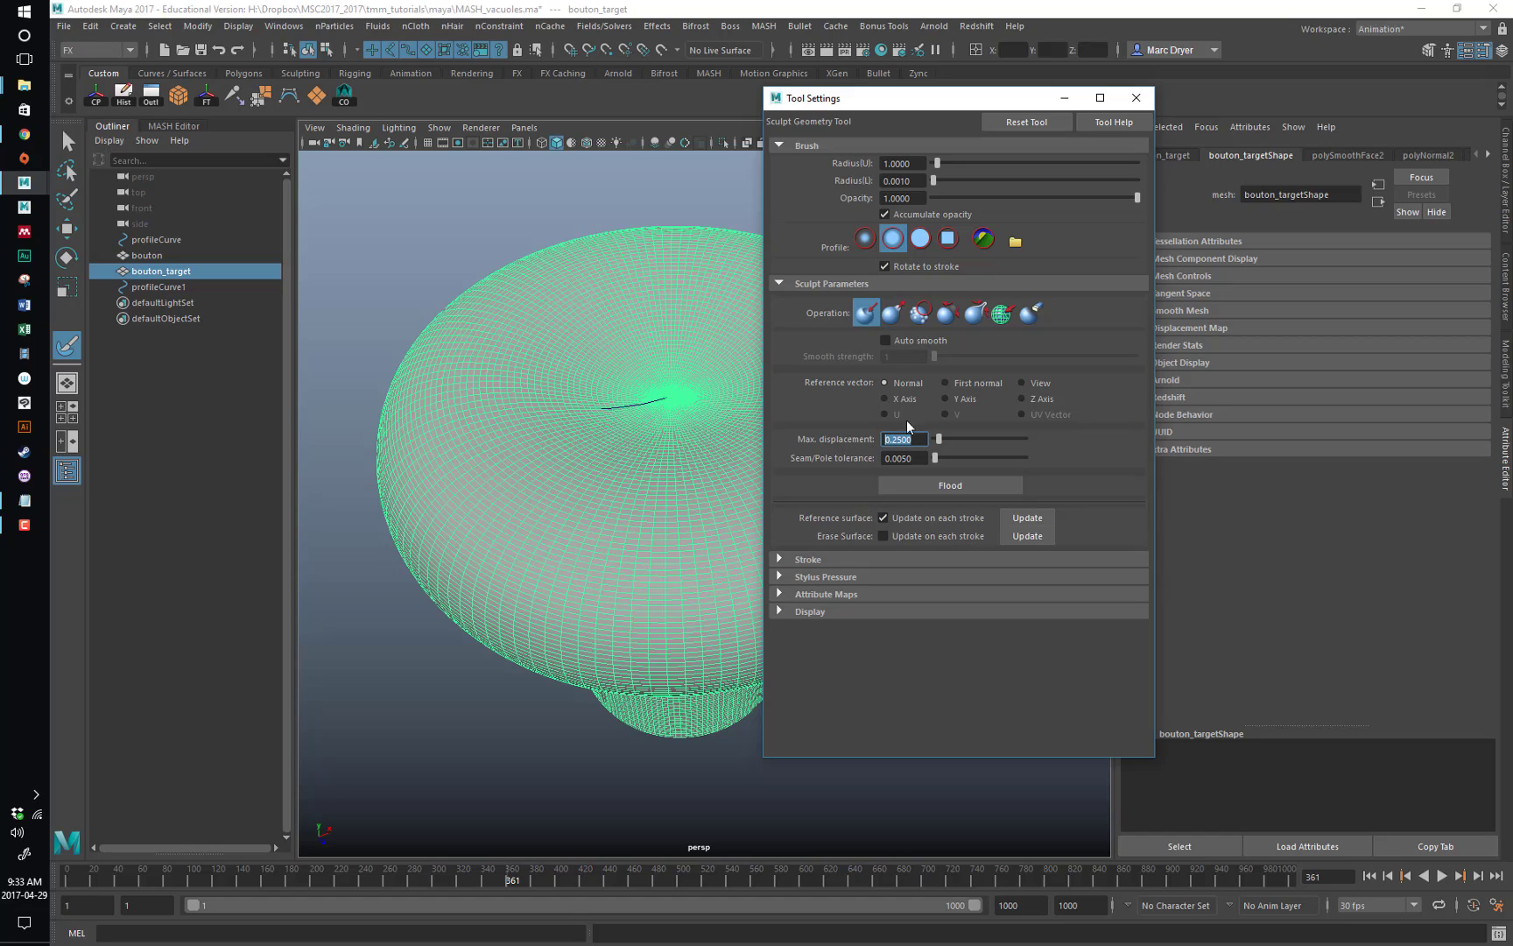
left_click(945, 486)
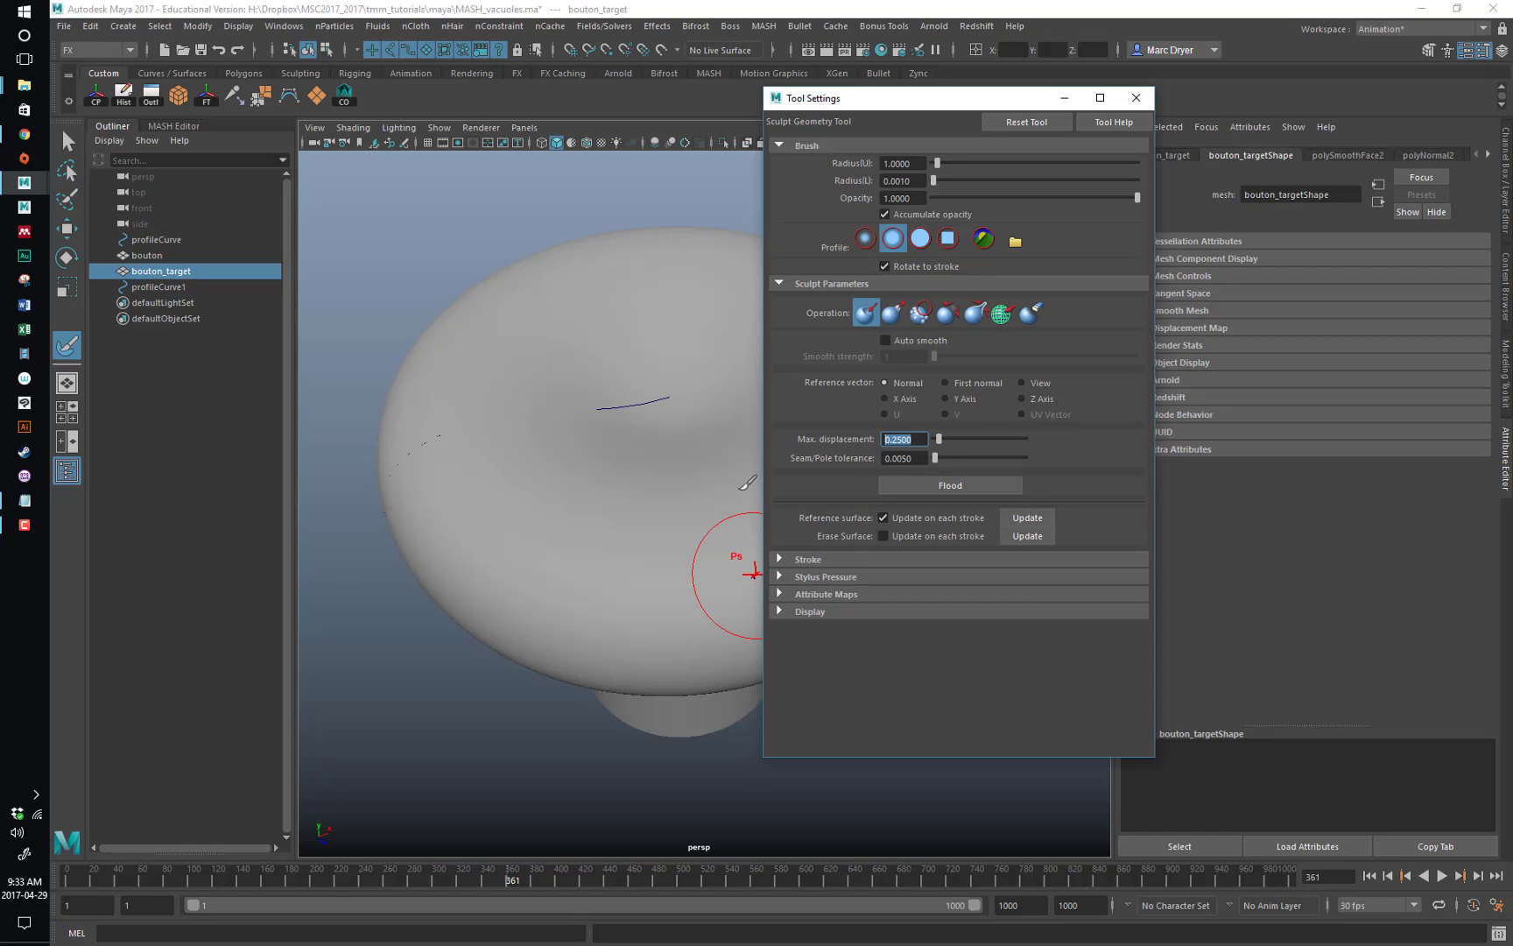
left_click_drag(898, 105, 1034, 145)
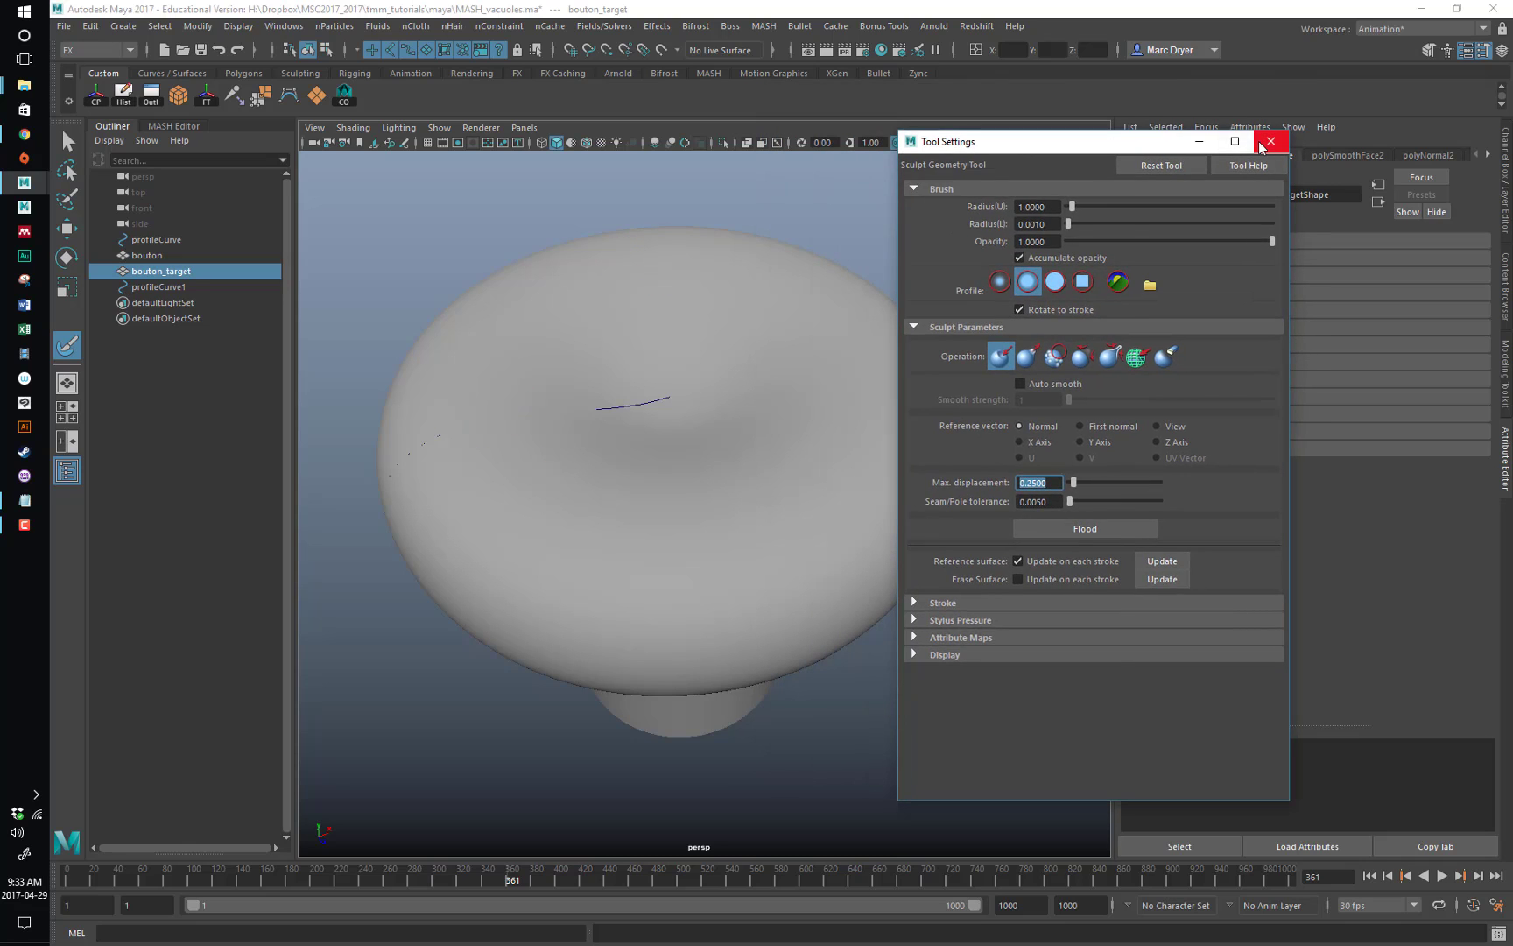
left_click(1270, 138)
key("q")
left_click_drag(716, 463, 685, 395, "alt")
Select bouton_target and switch the viewport to wireframe display.
left_click(685, 399)
key("4")
left_click_drag(580, 430, 593, 515, "alt")
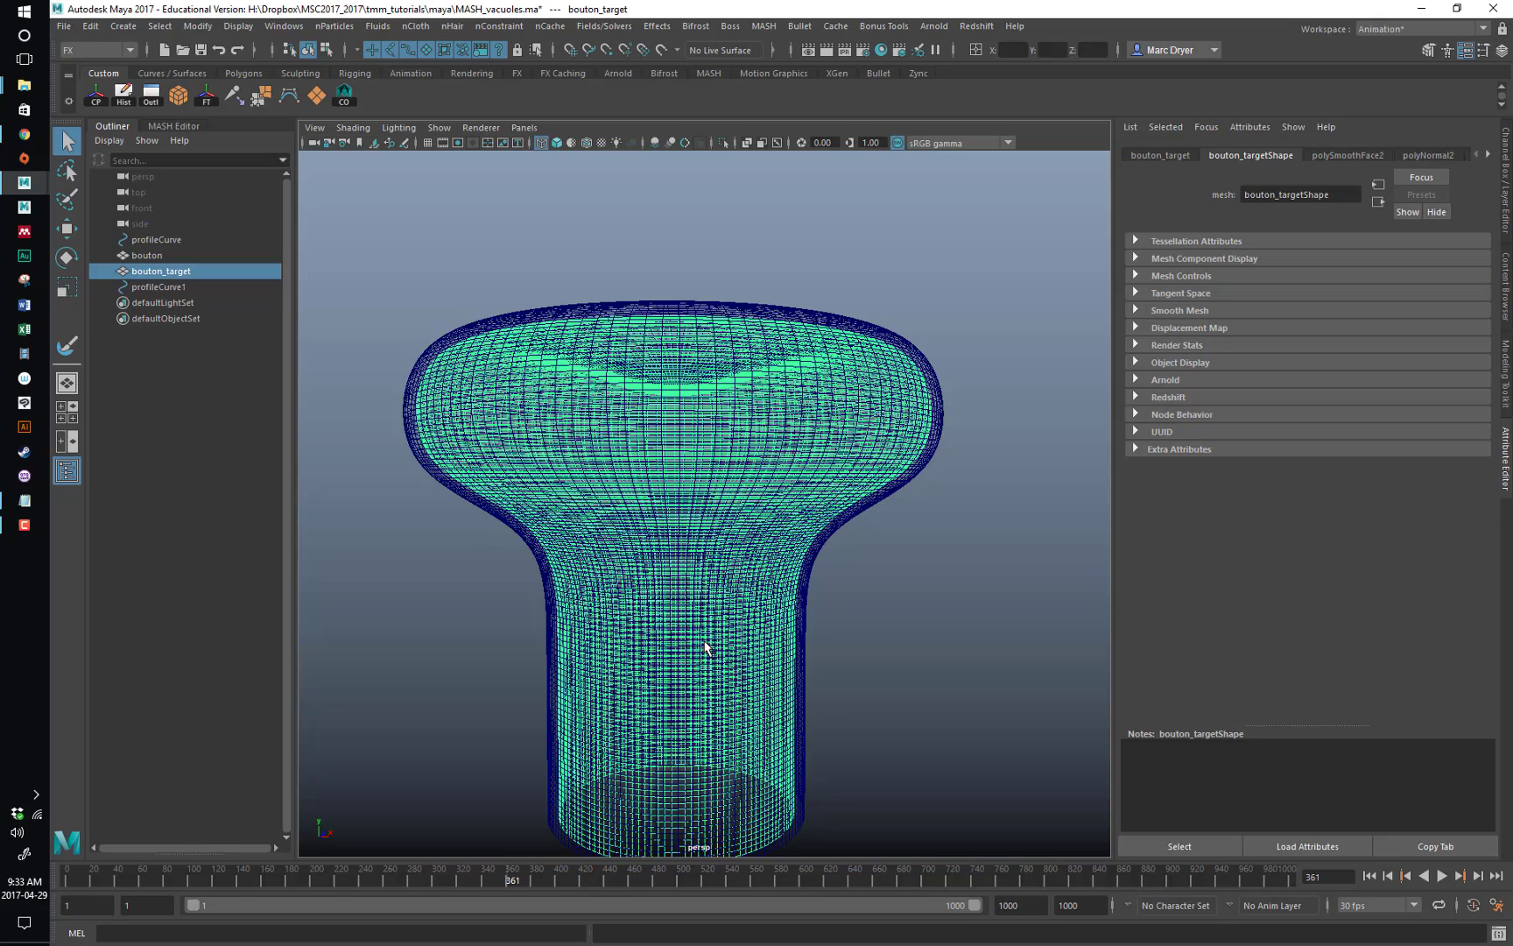
left_click_drag(749, 547, 682, 463, "alt")
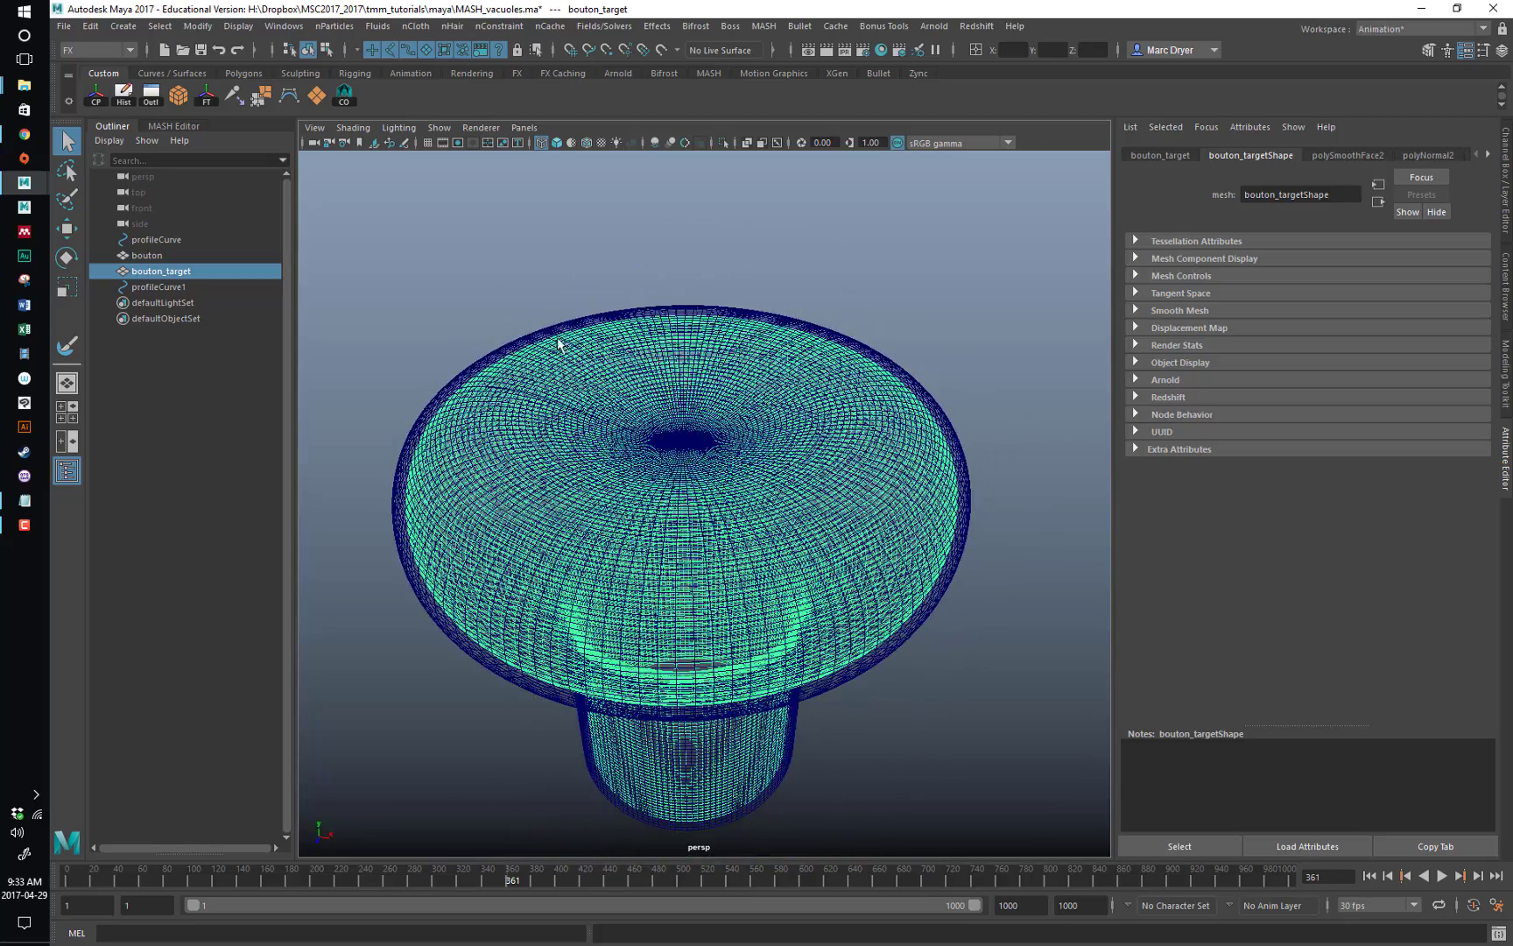
Save the scene as MASH_vacuoles2.ma.
key("ctrl+shift+s")
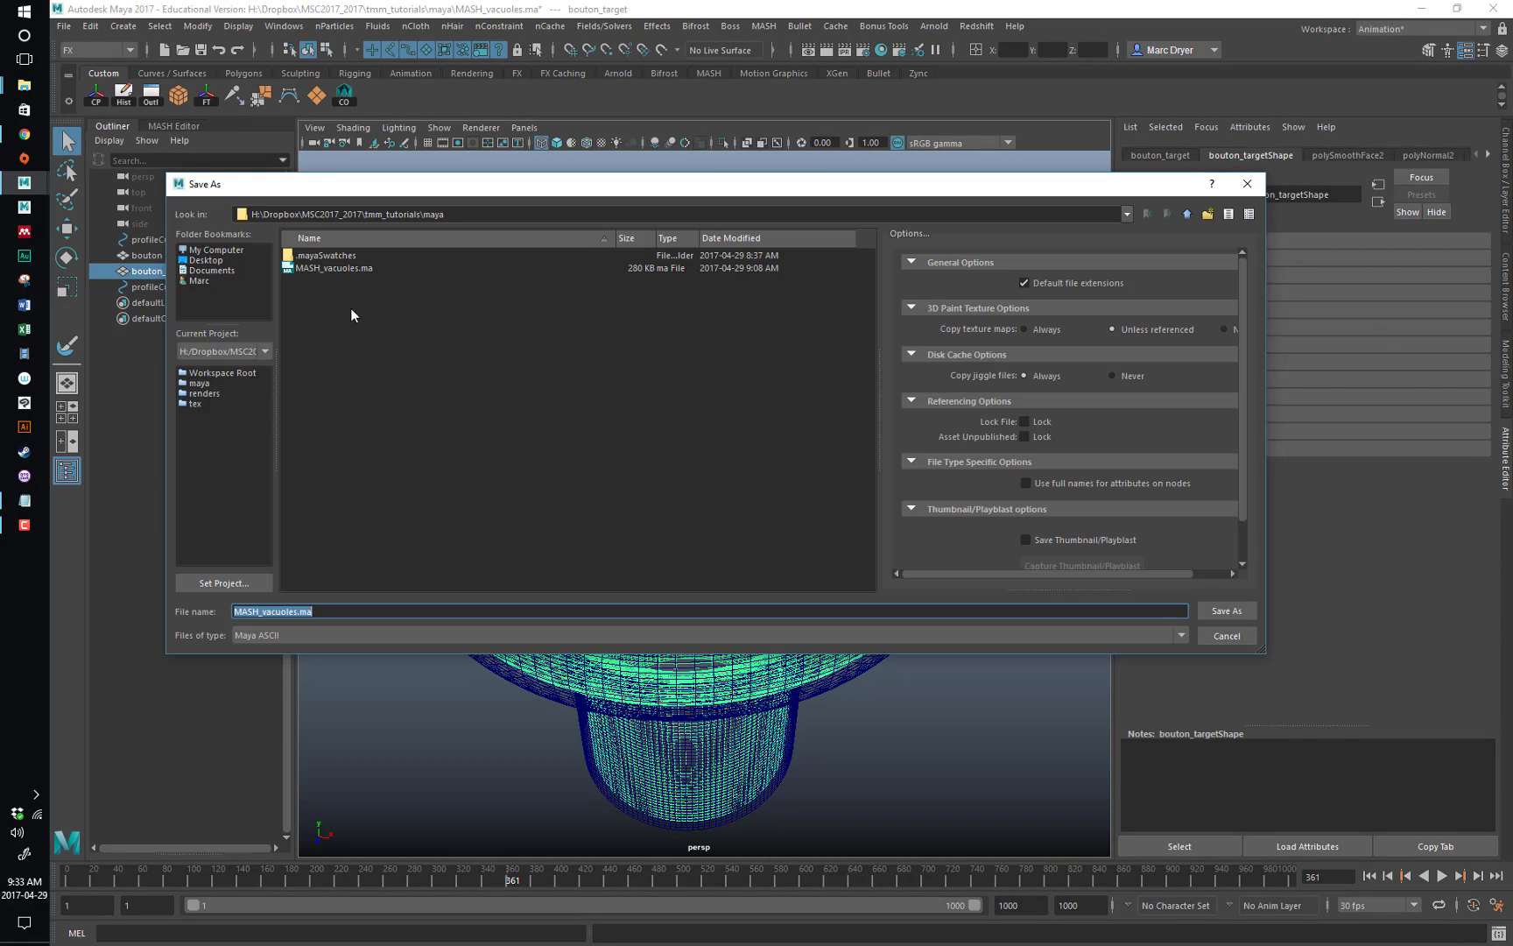
left_click(347, 269)
left_click(297, 617)
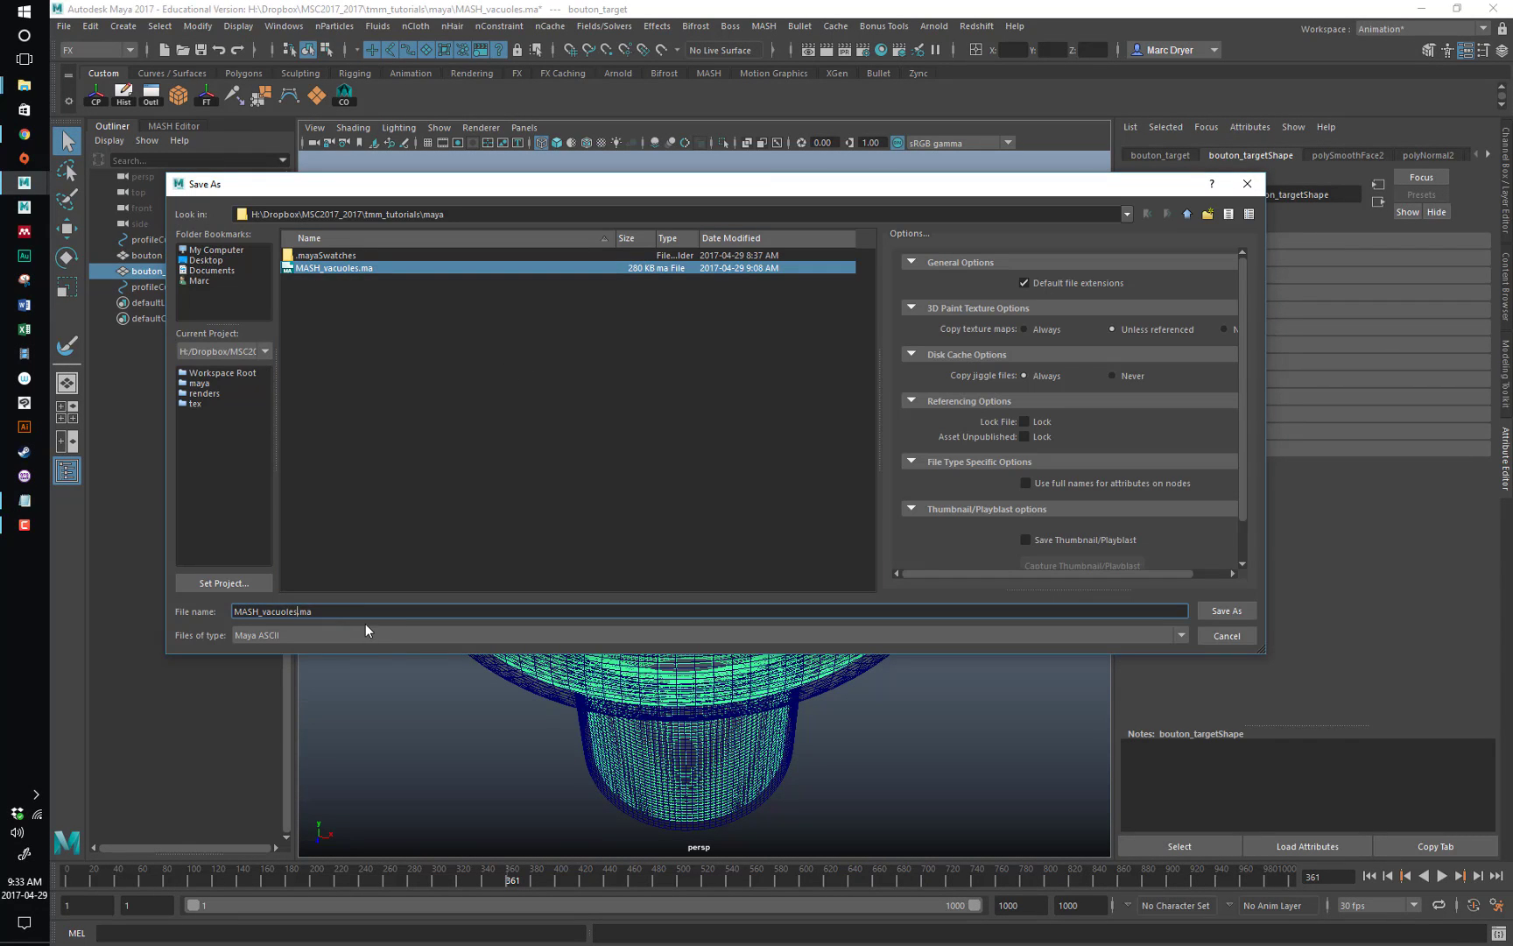
type("2")
left_click(1222, 611)
left_click_drag(686, 403, 688, 328, "alt")
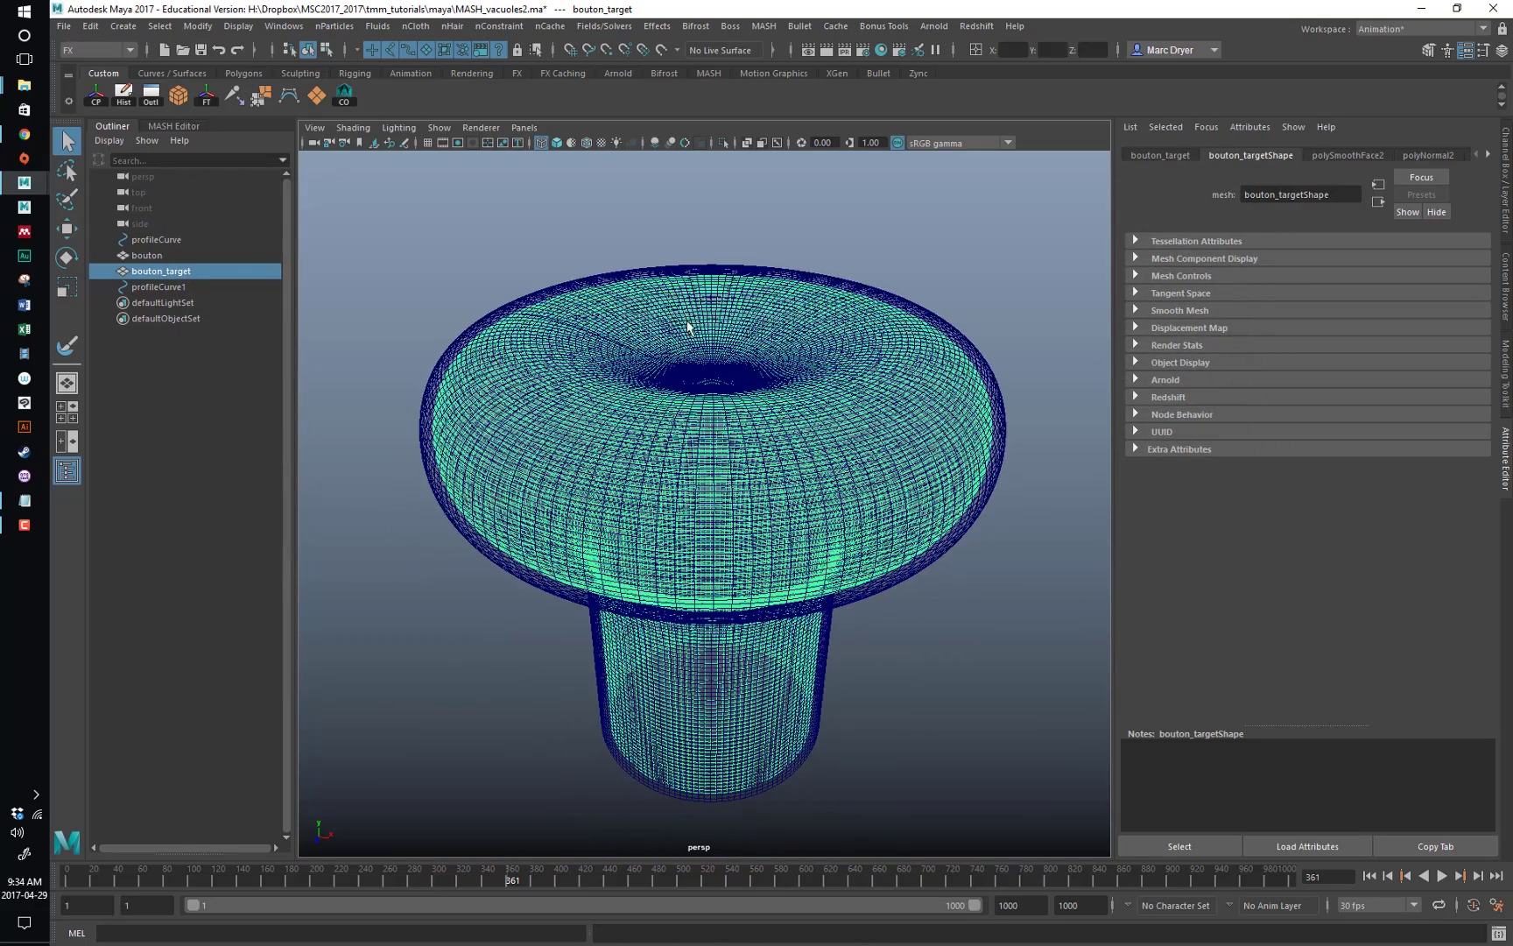
Add a MASH Blend Deformer to the original bouton mesh.
left_click(668, 274)
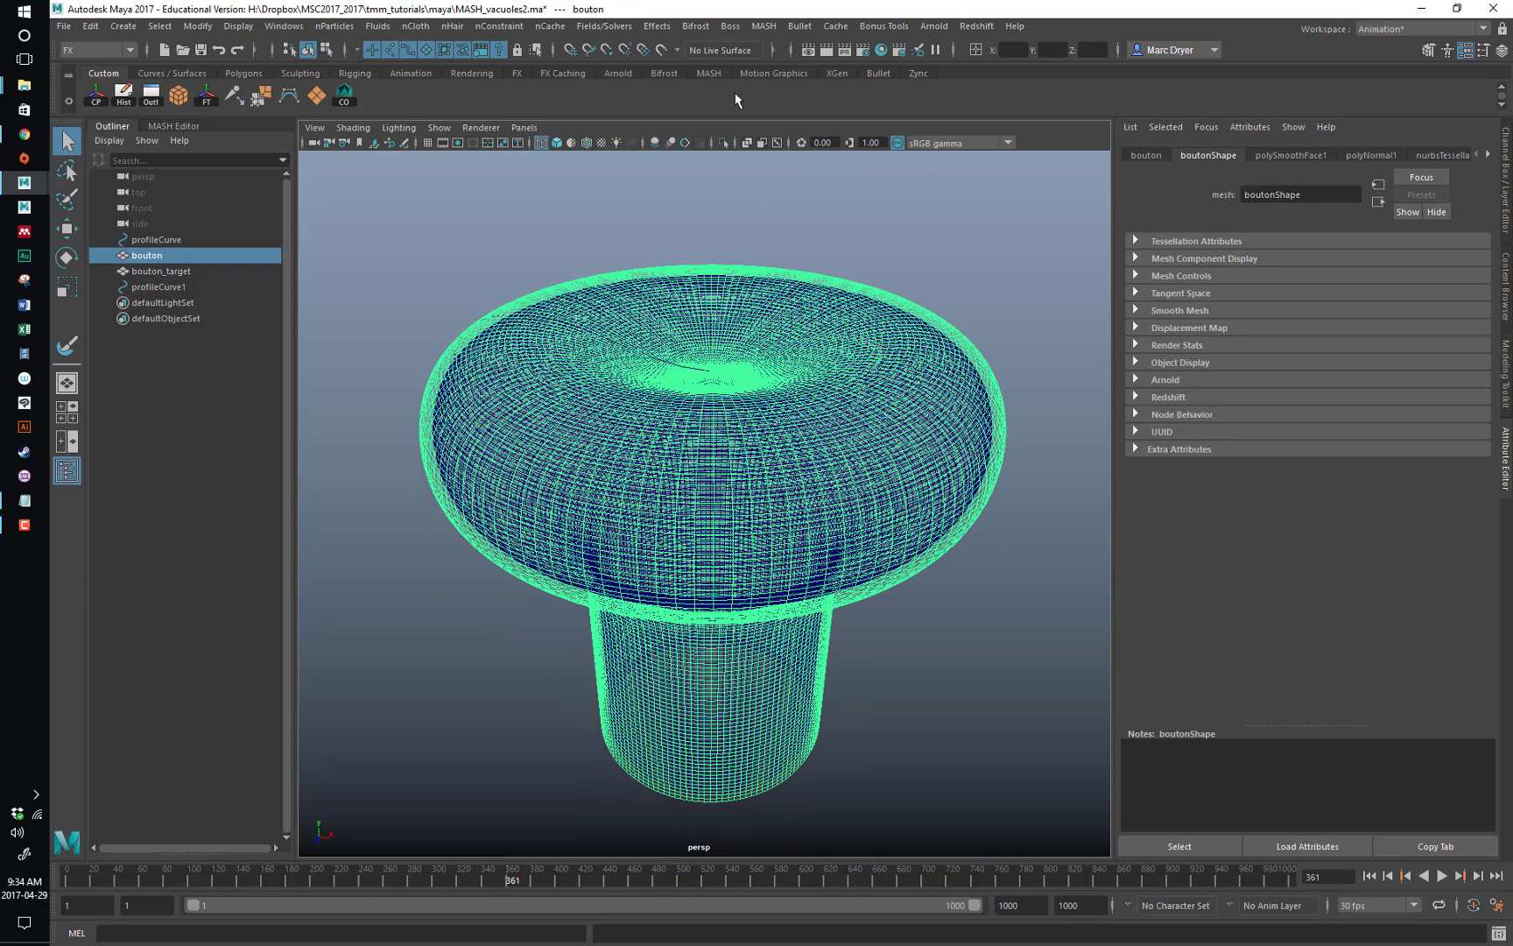
left_click(762, 26)
mouse_move(775, 87)
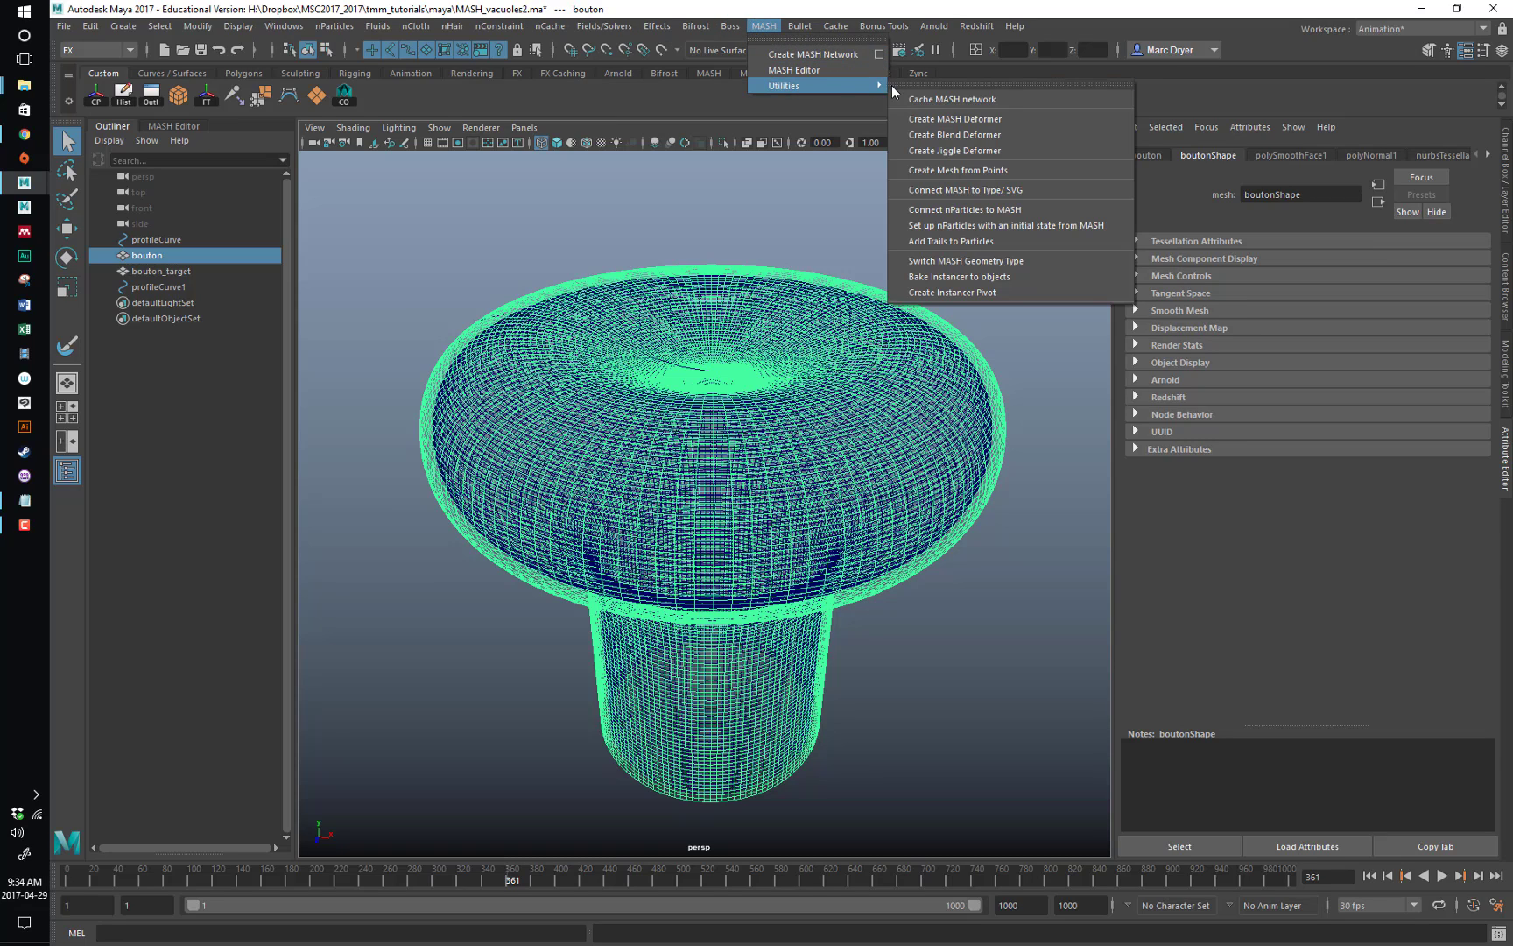
left_click(950, 136)
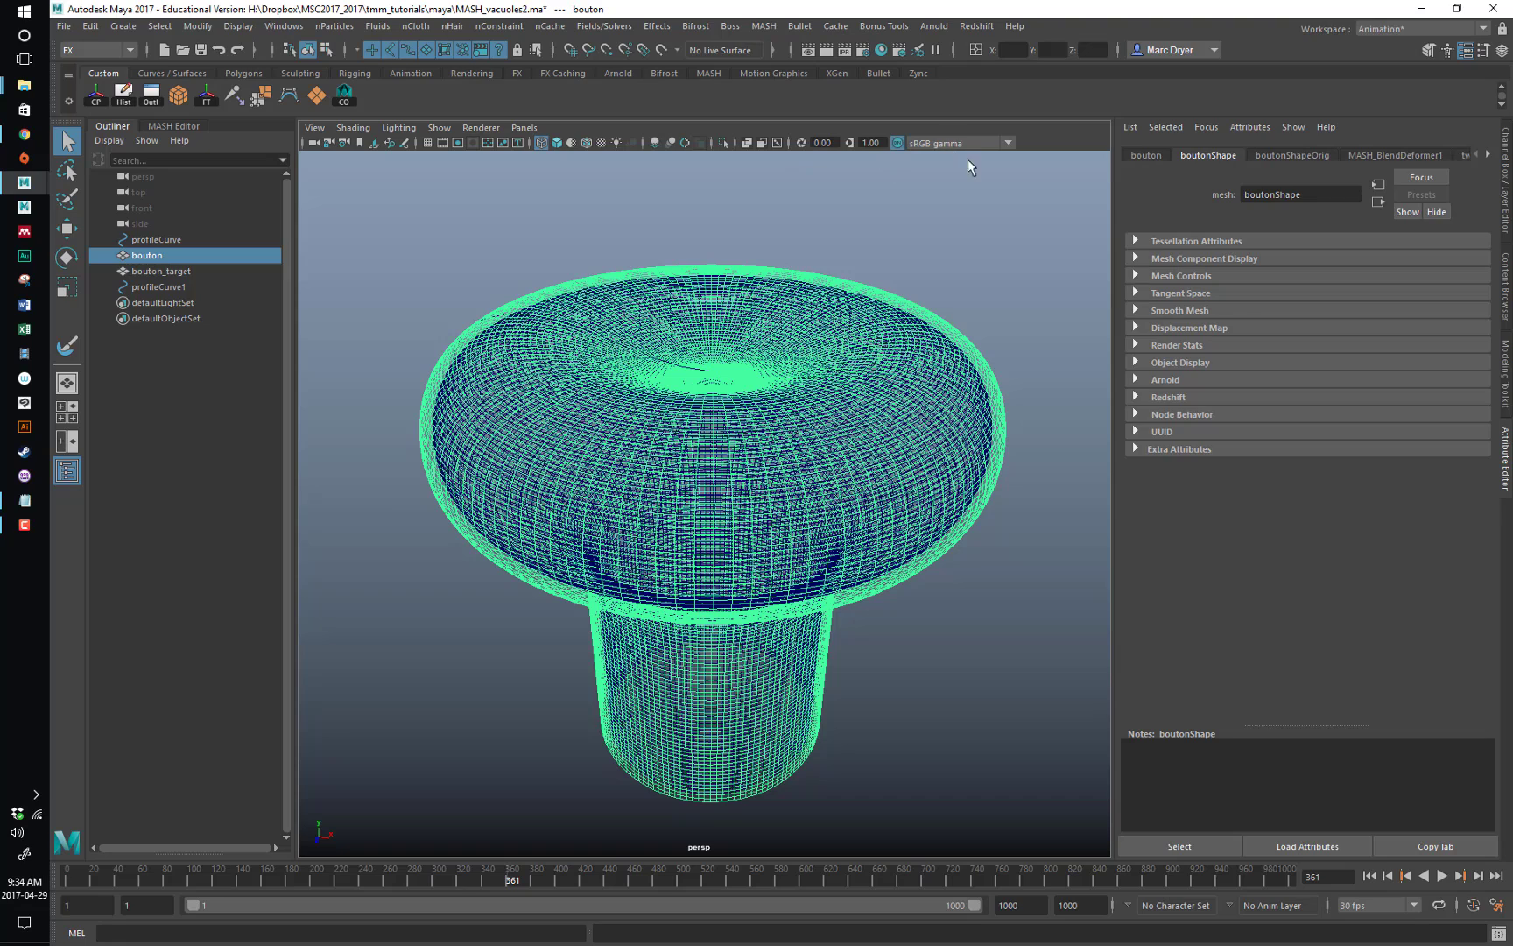
Set Blend Value to 0 and connect bouton_target as the blend mesh.
left_click(1399, 156)
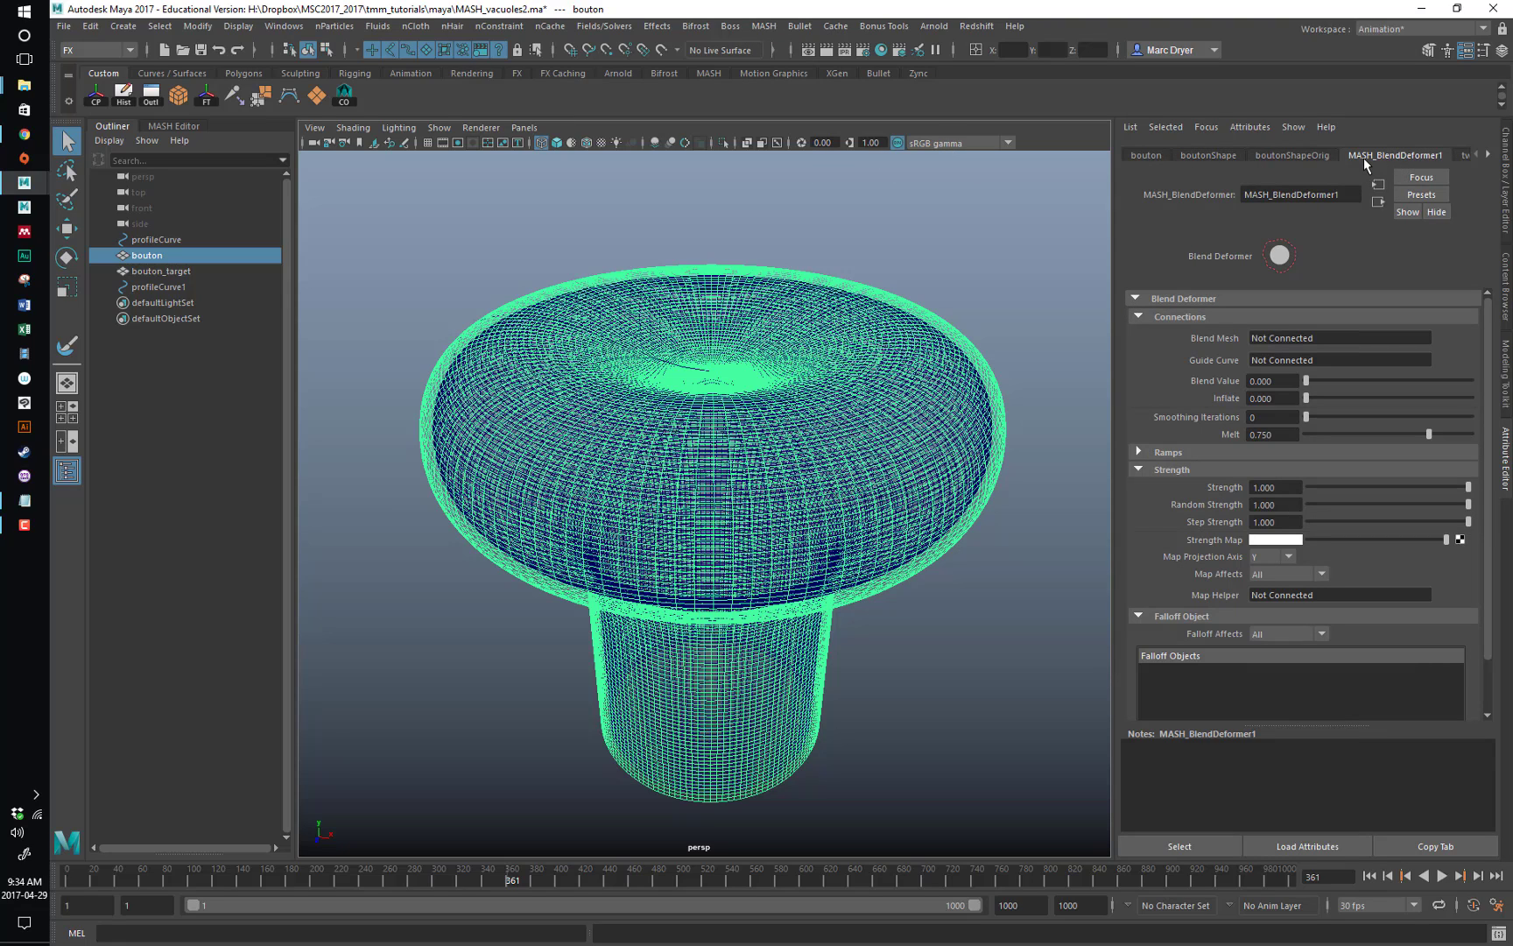
left_click_drag(1471, 381, 1258, 389)
middle_click_drag(141, 276, 1267, 342)
mouse_move(1312, 385)
left_mouse_down()
mouse_move(1462, 385)
mouse_move(1235, 399)
mouse_move(1497, 402)
mouse_move(1235, 403)
mouse_move(1501, 398)
mouse_move(1301, 392)
left_mouse_up()
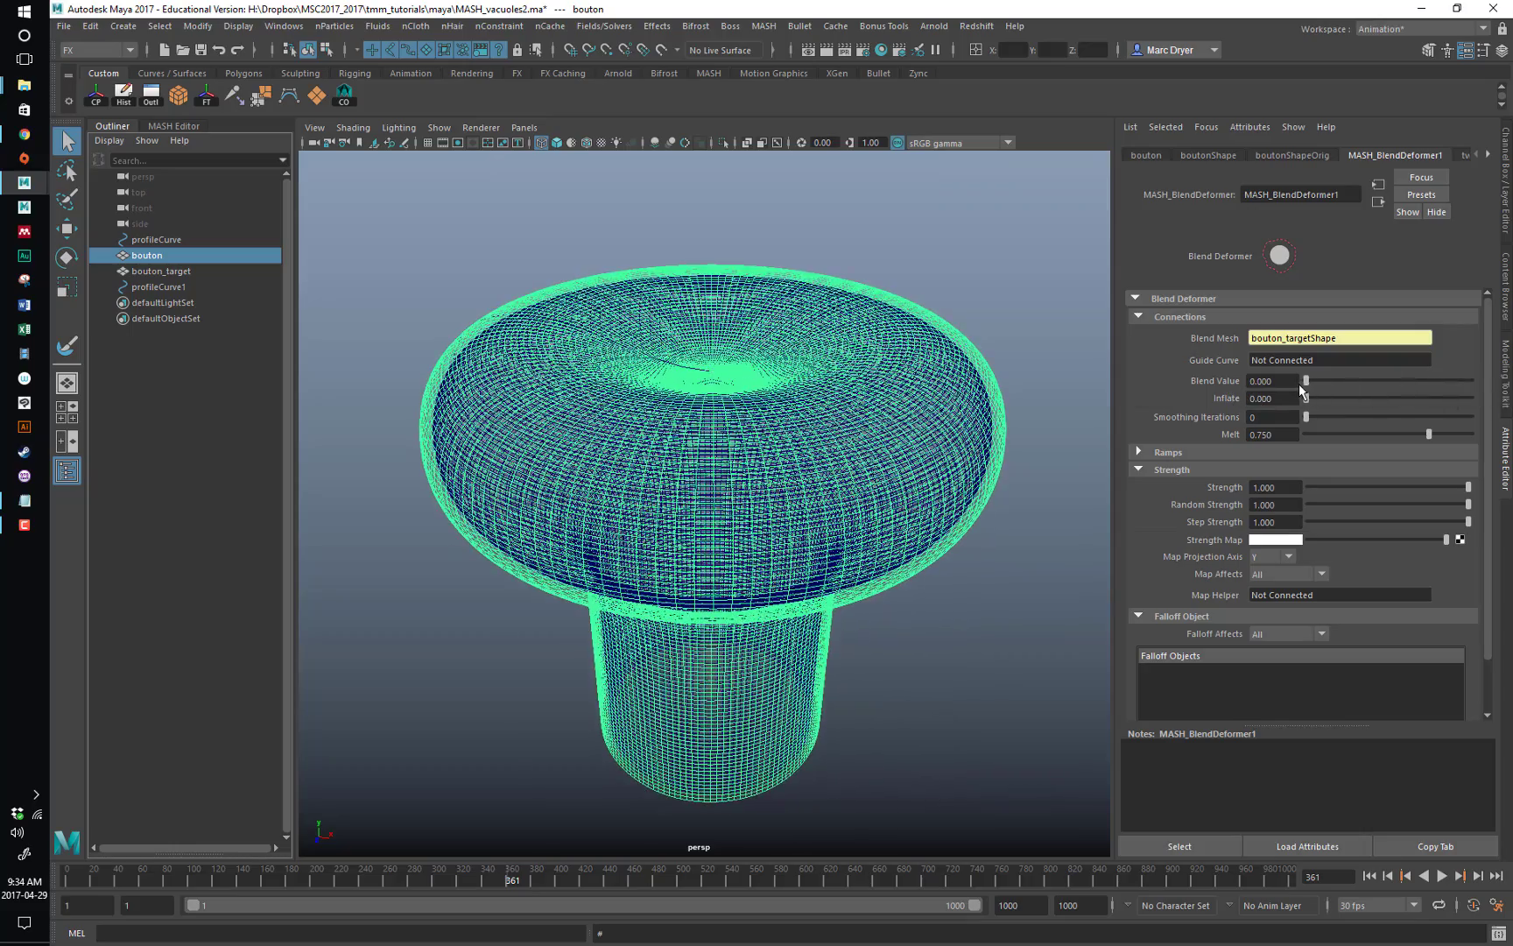
left_click_drag(821, 298, 638, 368, "alt")
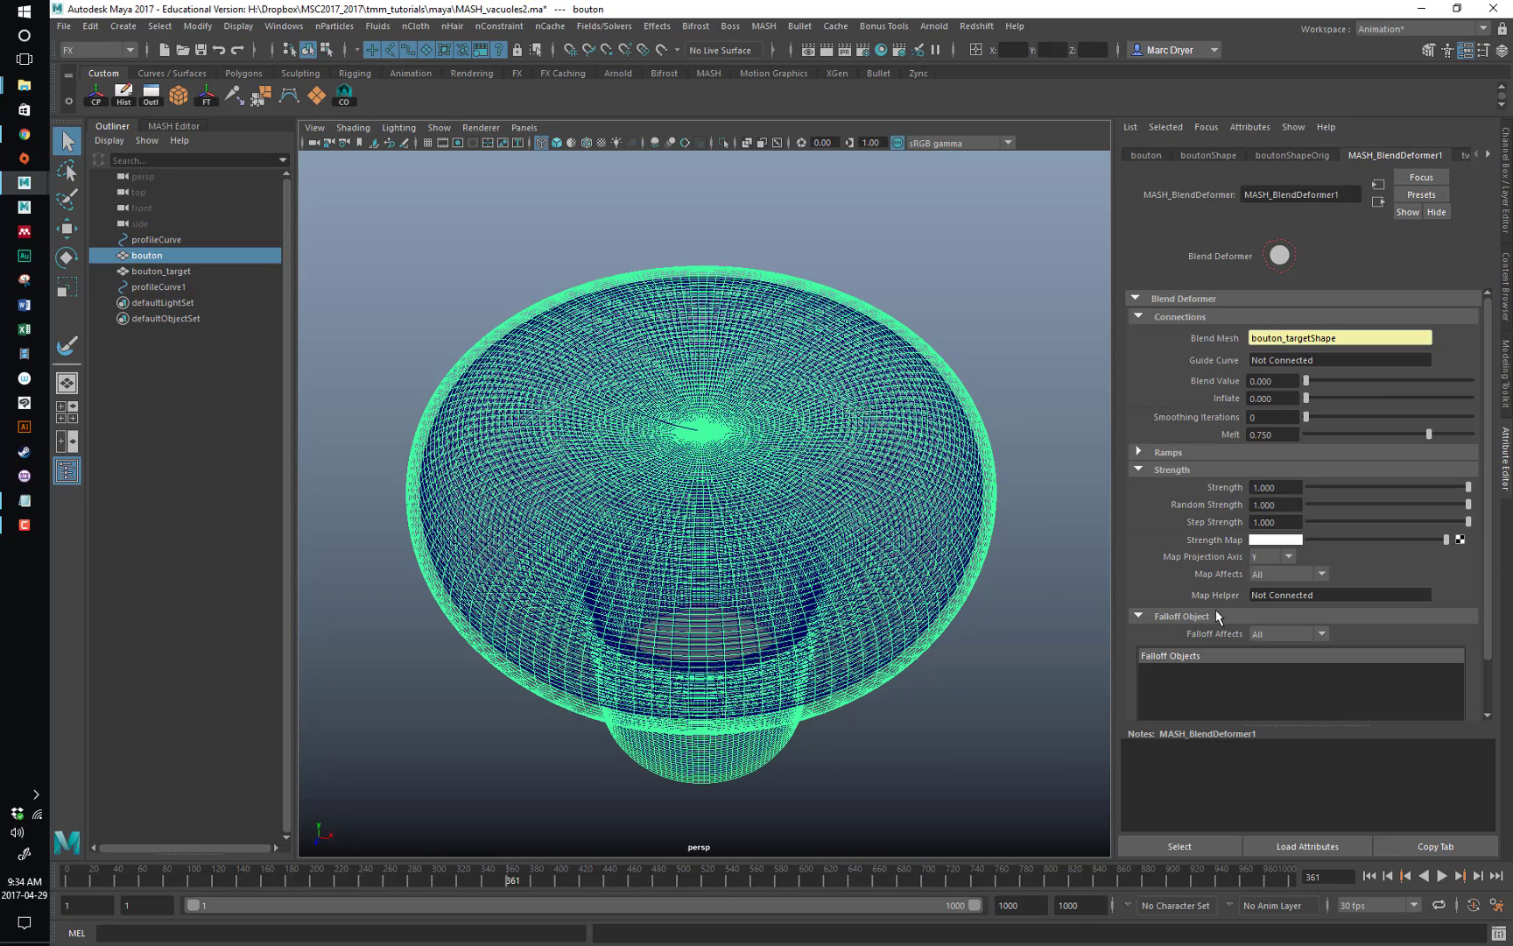
scroll(1174, 618, "down", 2)
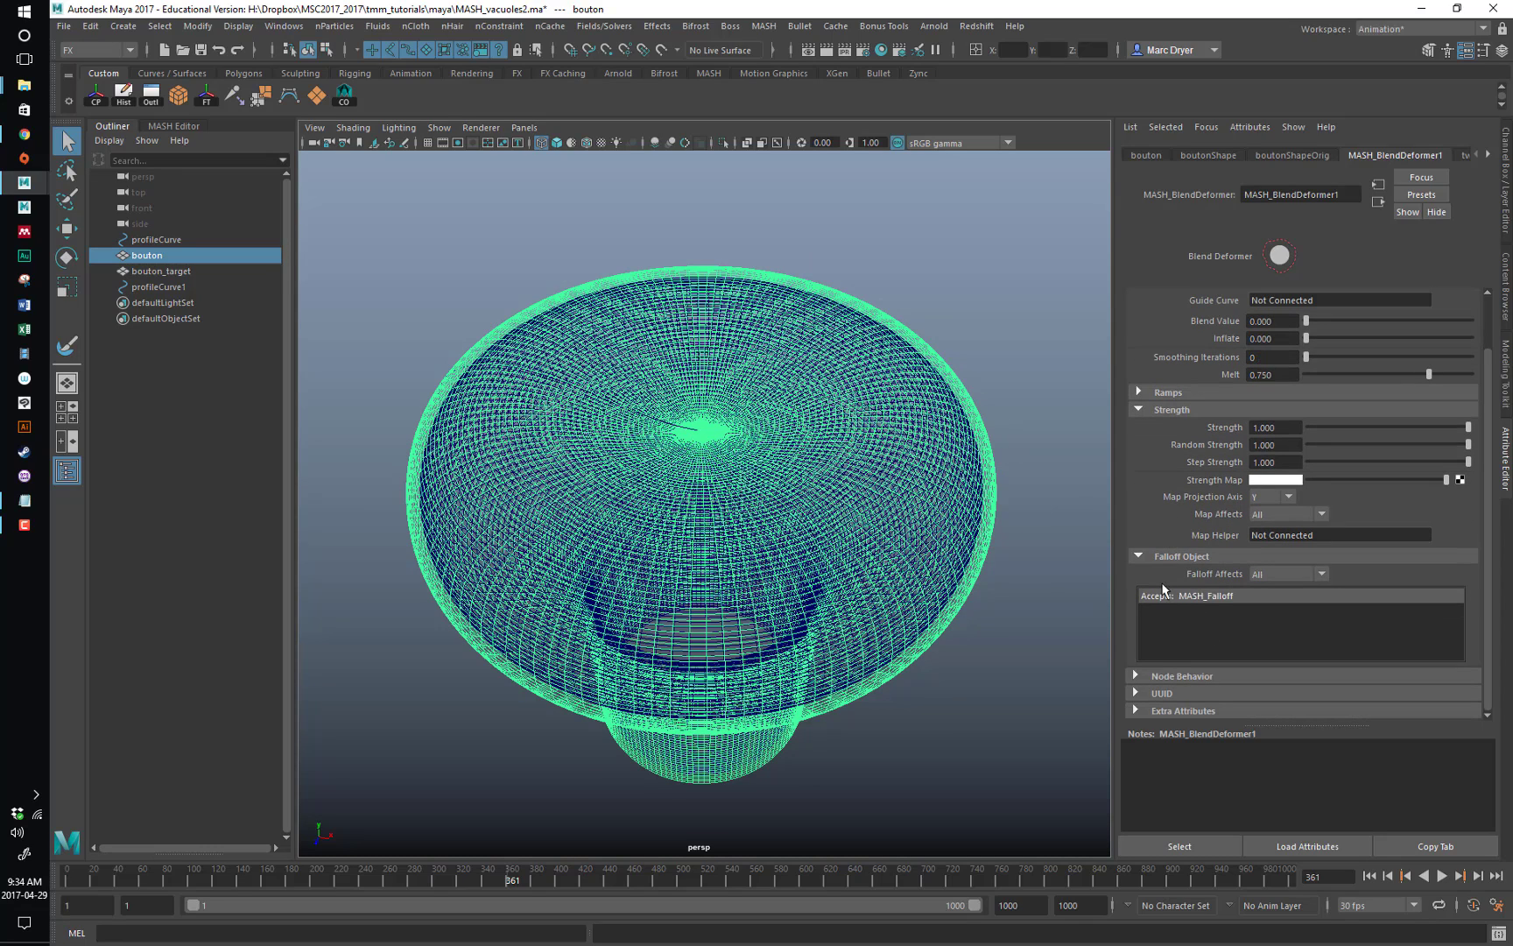
Create a falloff sphere for the blend deformer, shrink it and position it on the mushroom's top.
right_click(1206, 614)
left_click(1238, 626)
left_click_drag(823, 552, 883, 503, "alt")
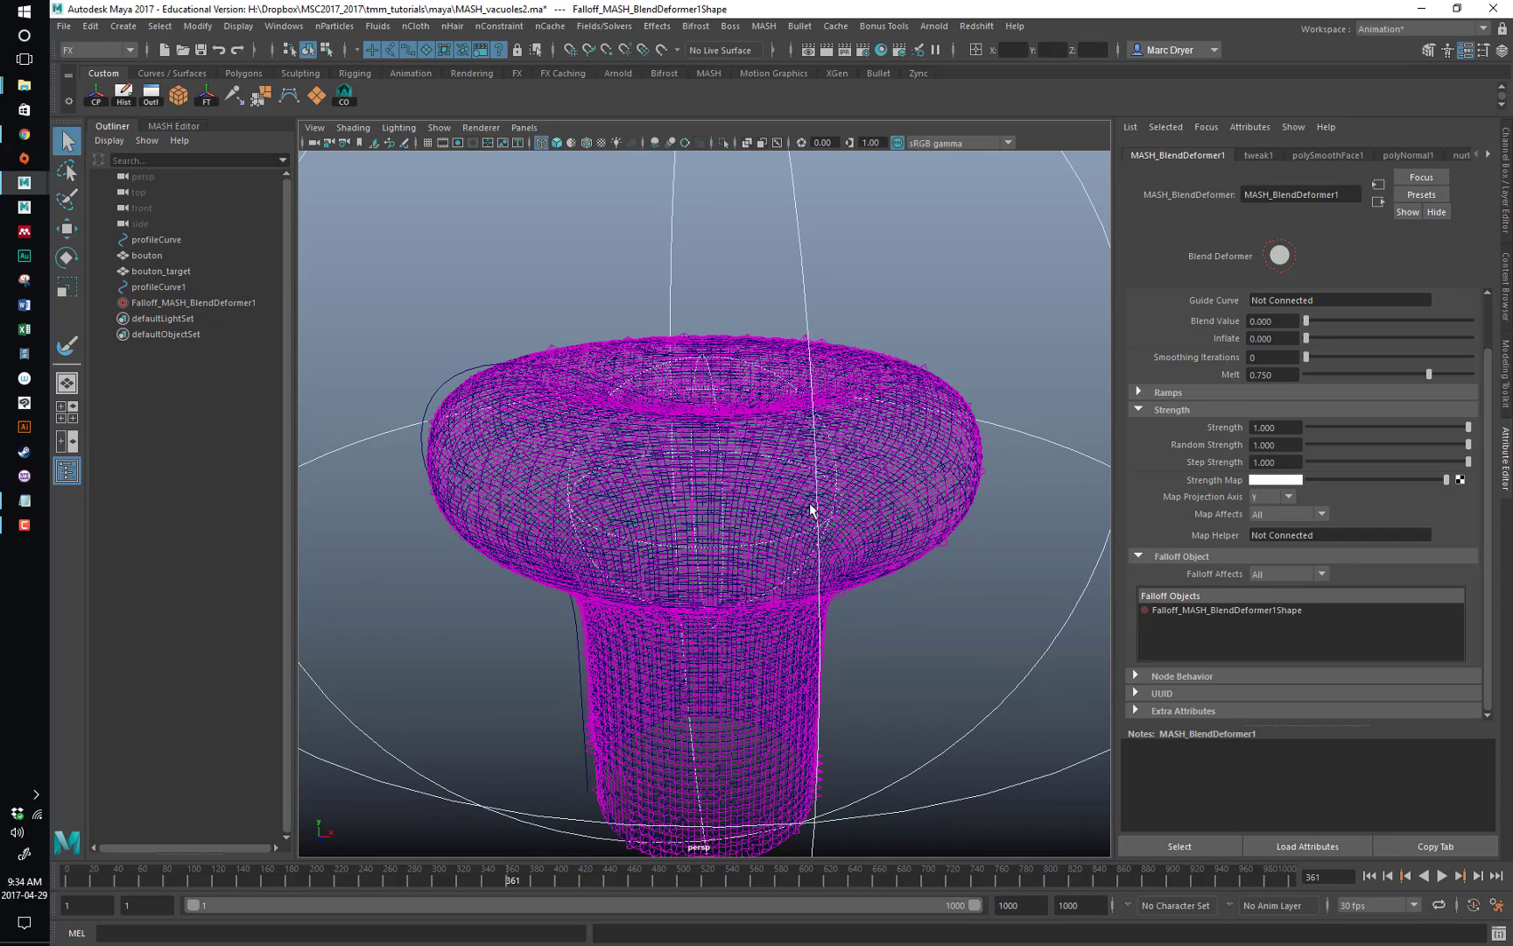
key("r")
left_click_drag(705, 493, 671, 498)
key("w")
left_click_drag(710, 427, 670, 279)
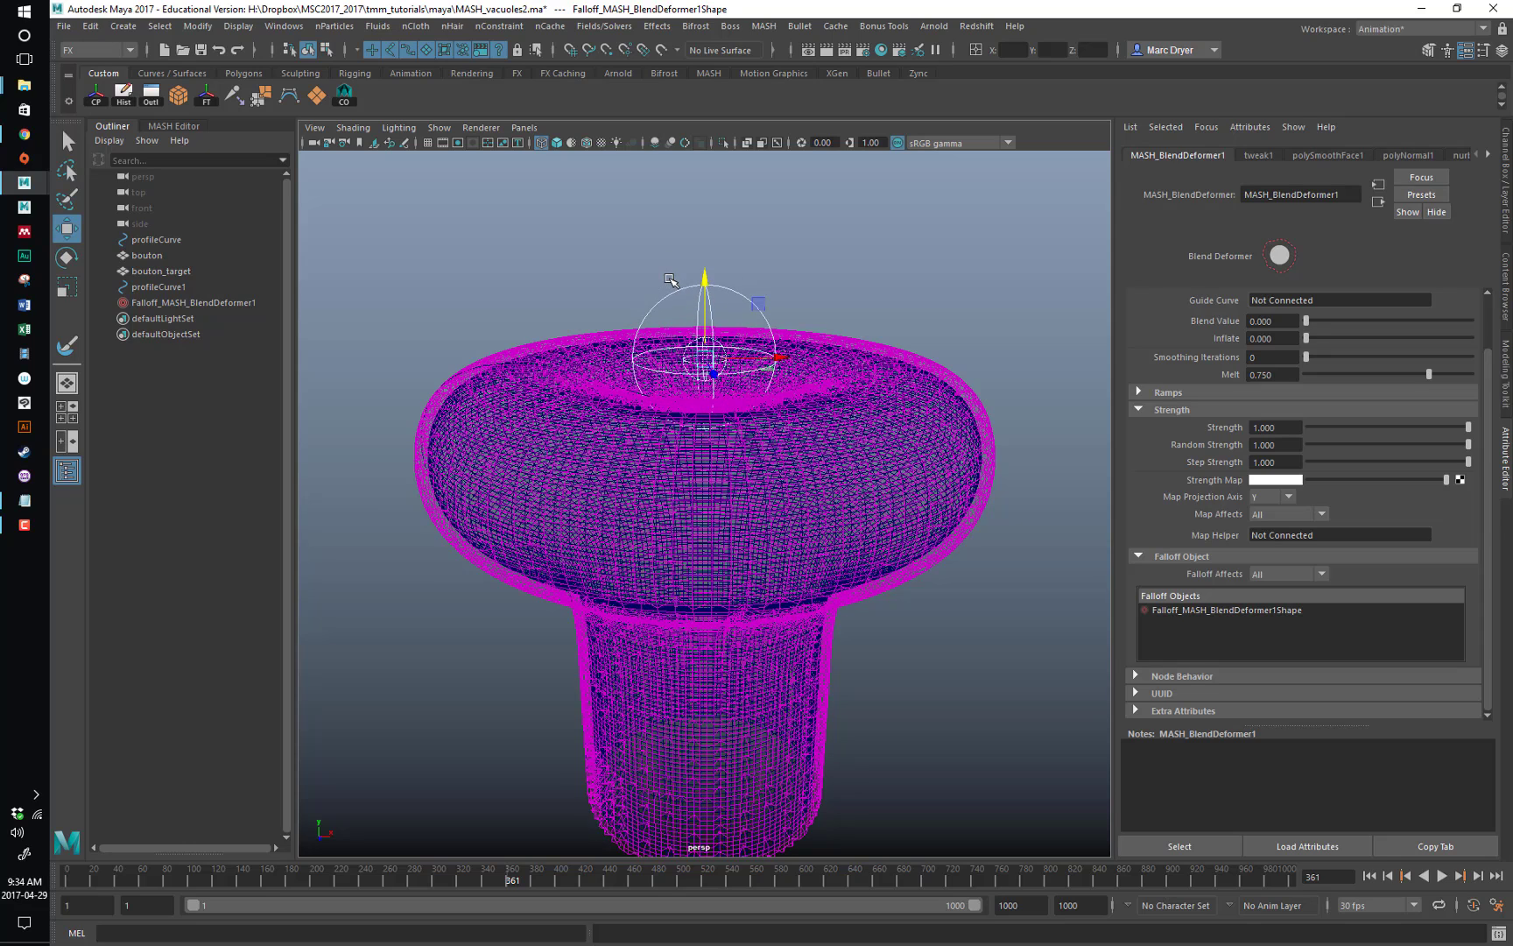
key("5")
mouse_move(669, 374)
left_mouse_down()
mouse_move(720, 371)
mouse_move(570, 368)
mouse_move(948, 393)
left_mouse_up()
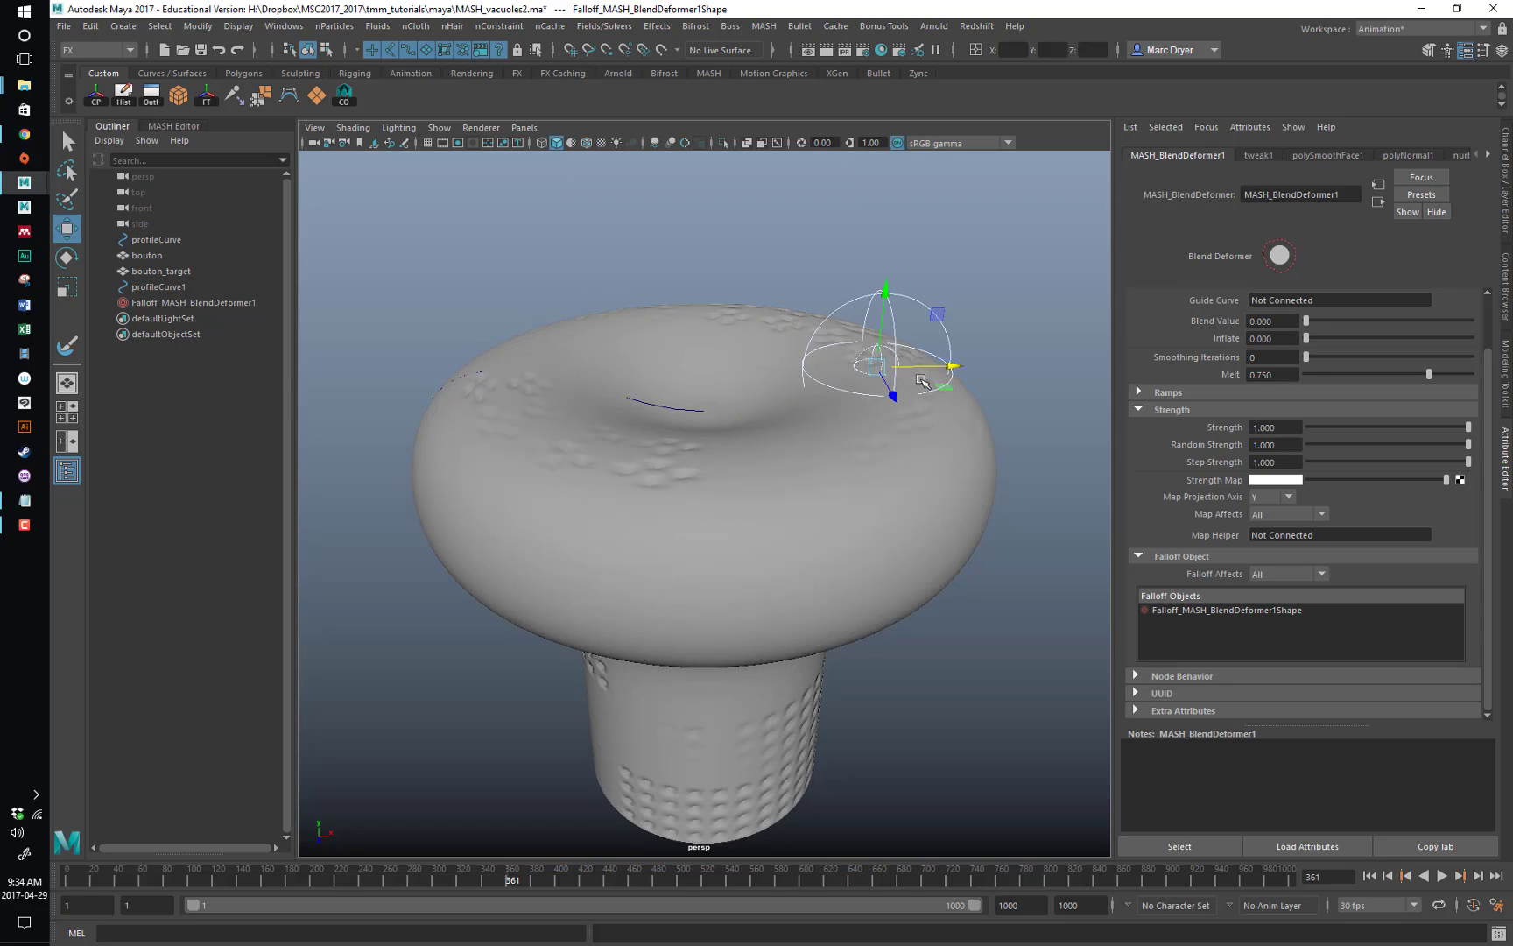
Set Falloff_MASH_BlendDeformer1's Component Type to Vertex under Additional Settings.
double_click(1205, 611)
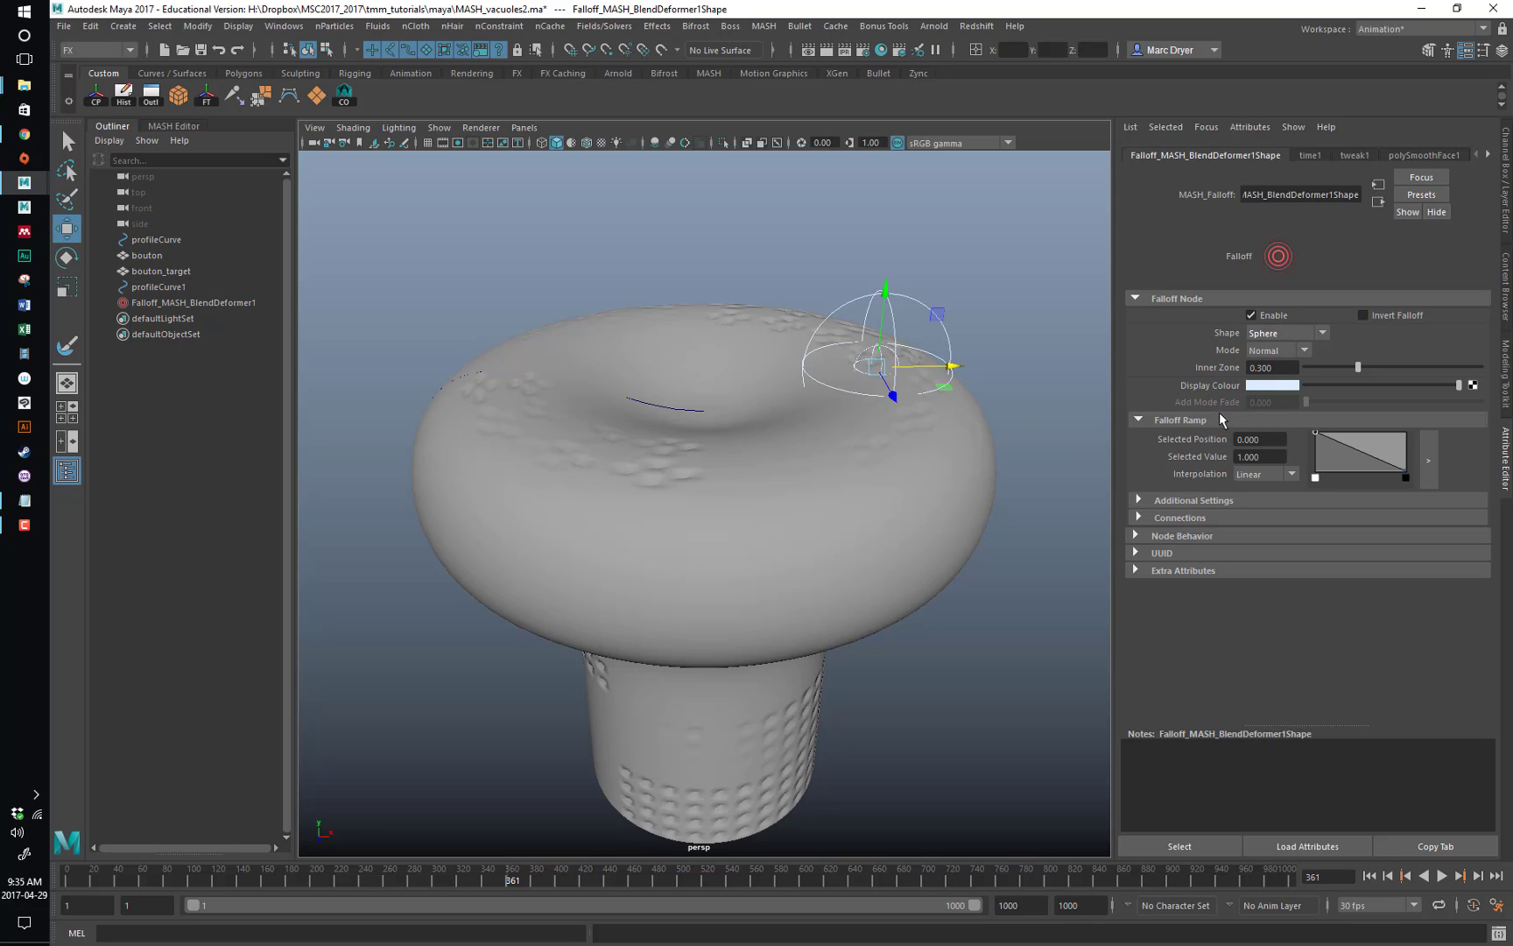
left_click(1175, 500)
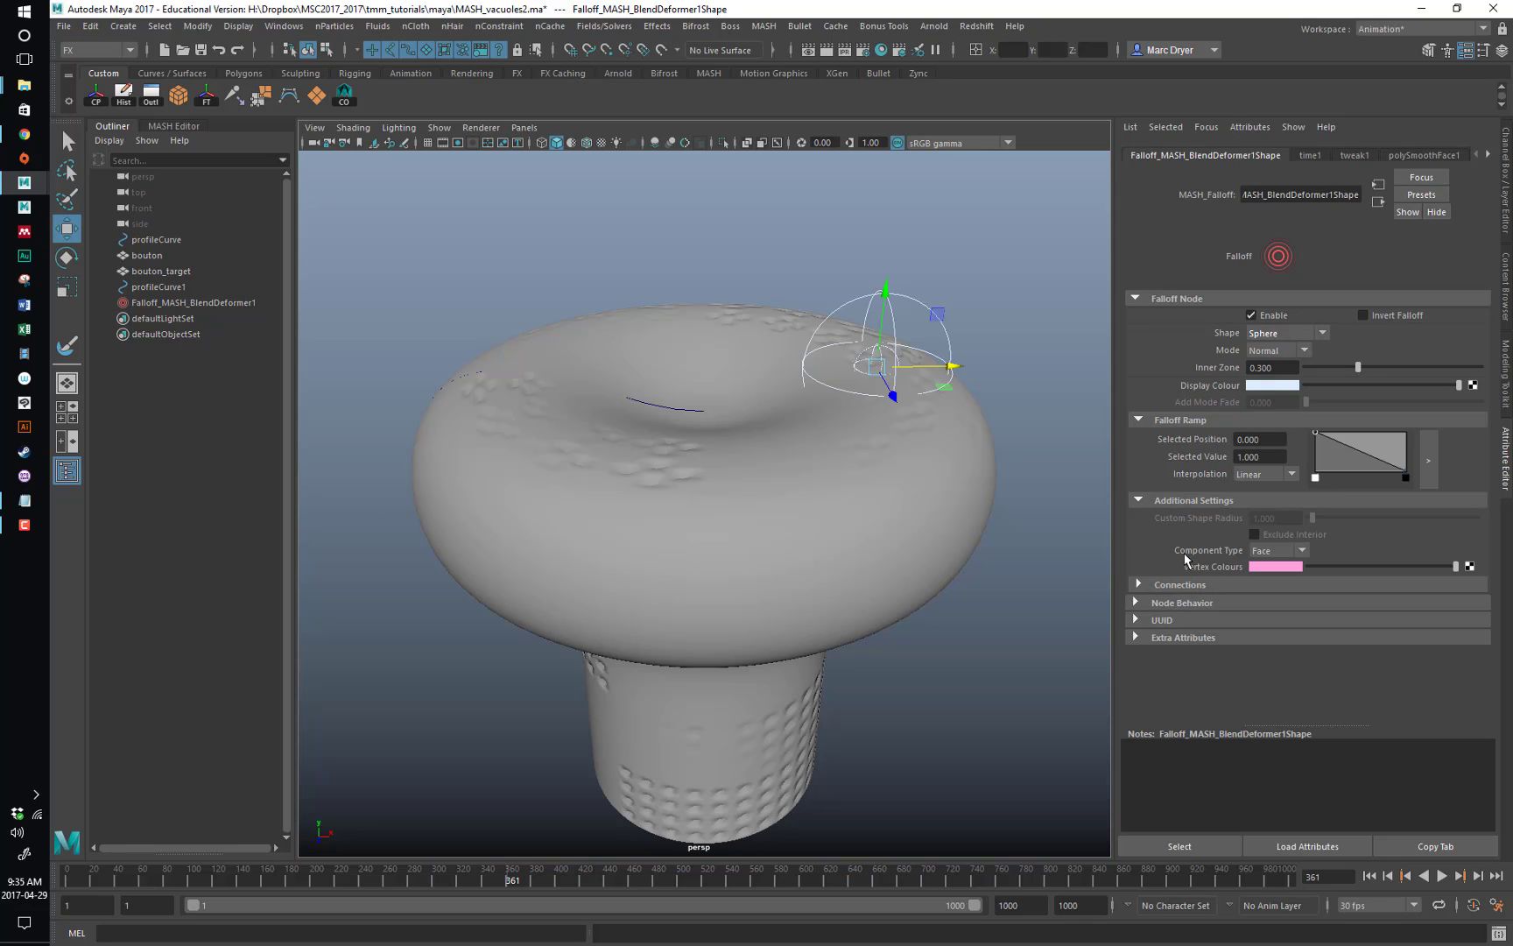
left_click(1266, 551)
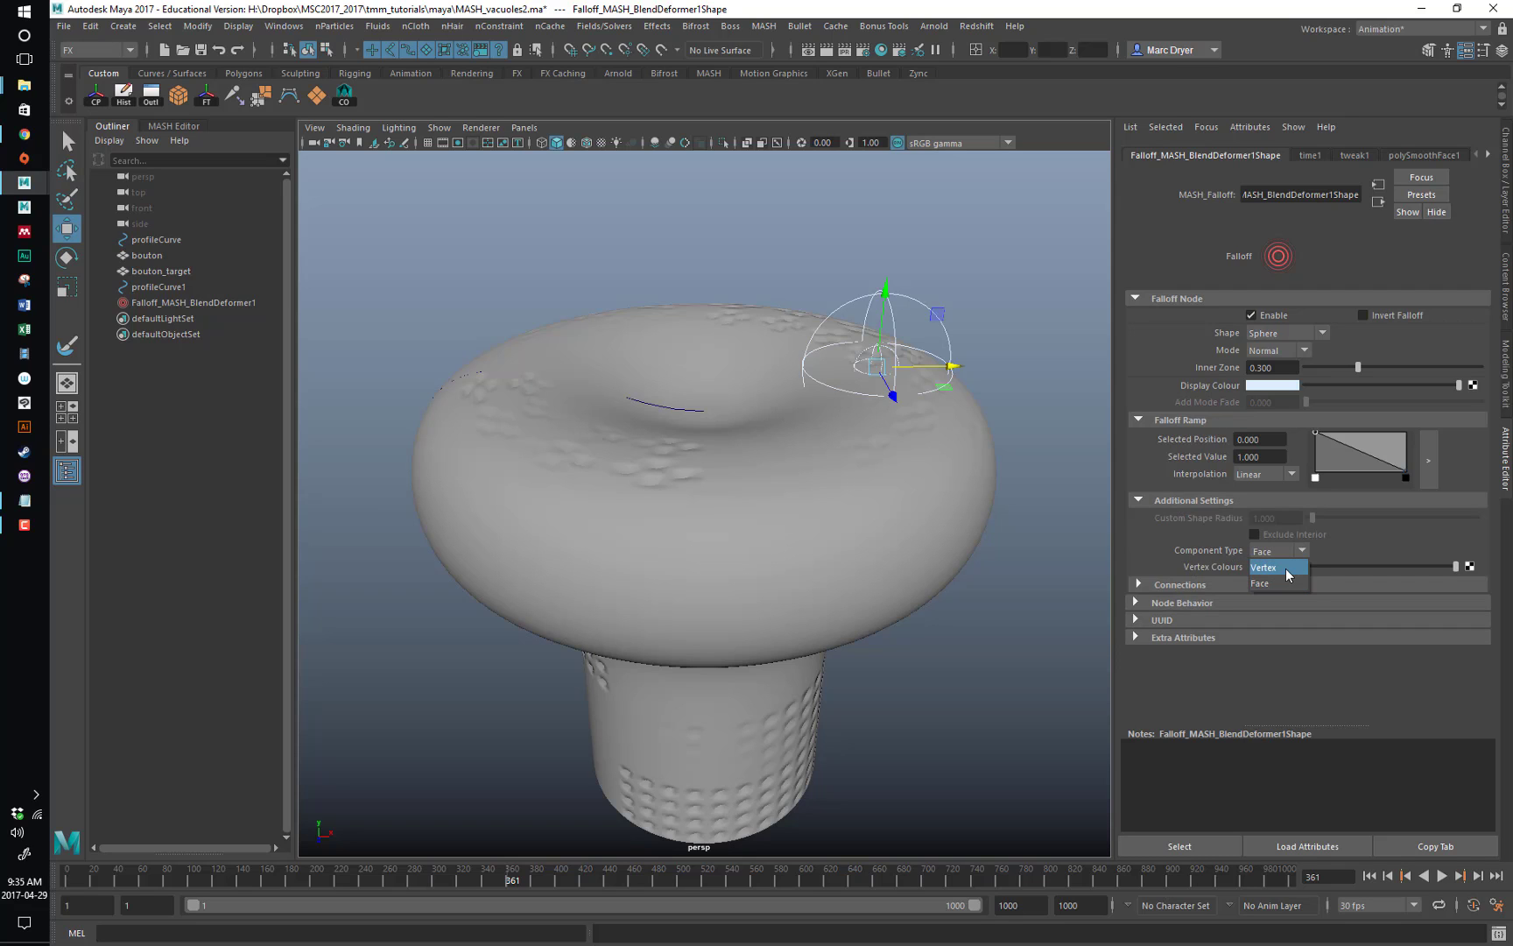
left_click(1285, 569)
left_click_drag(1018, 477, 703, 432, "alt")
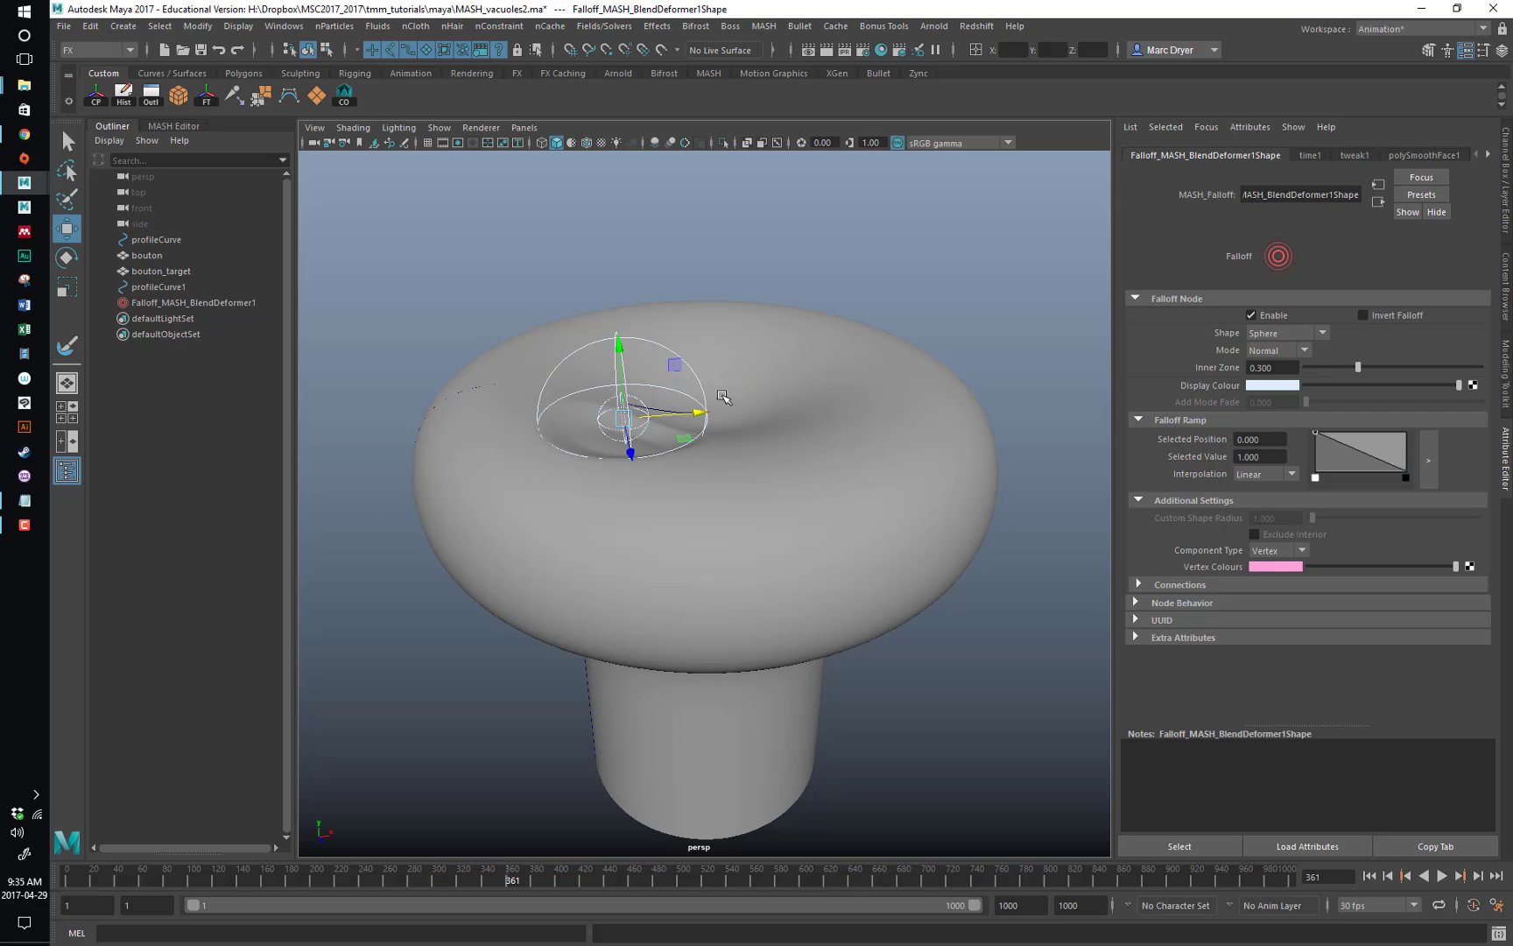
Create a polygon plane, scale it up, delete its history and freeze its transforms.
left_click(328, 97)
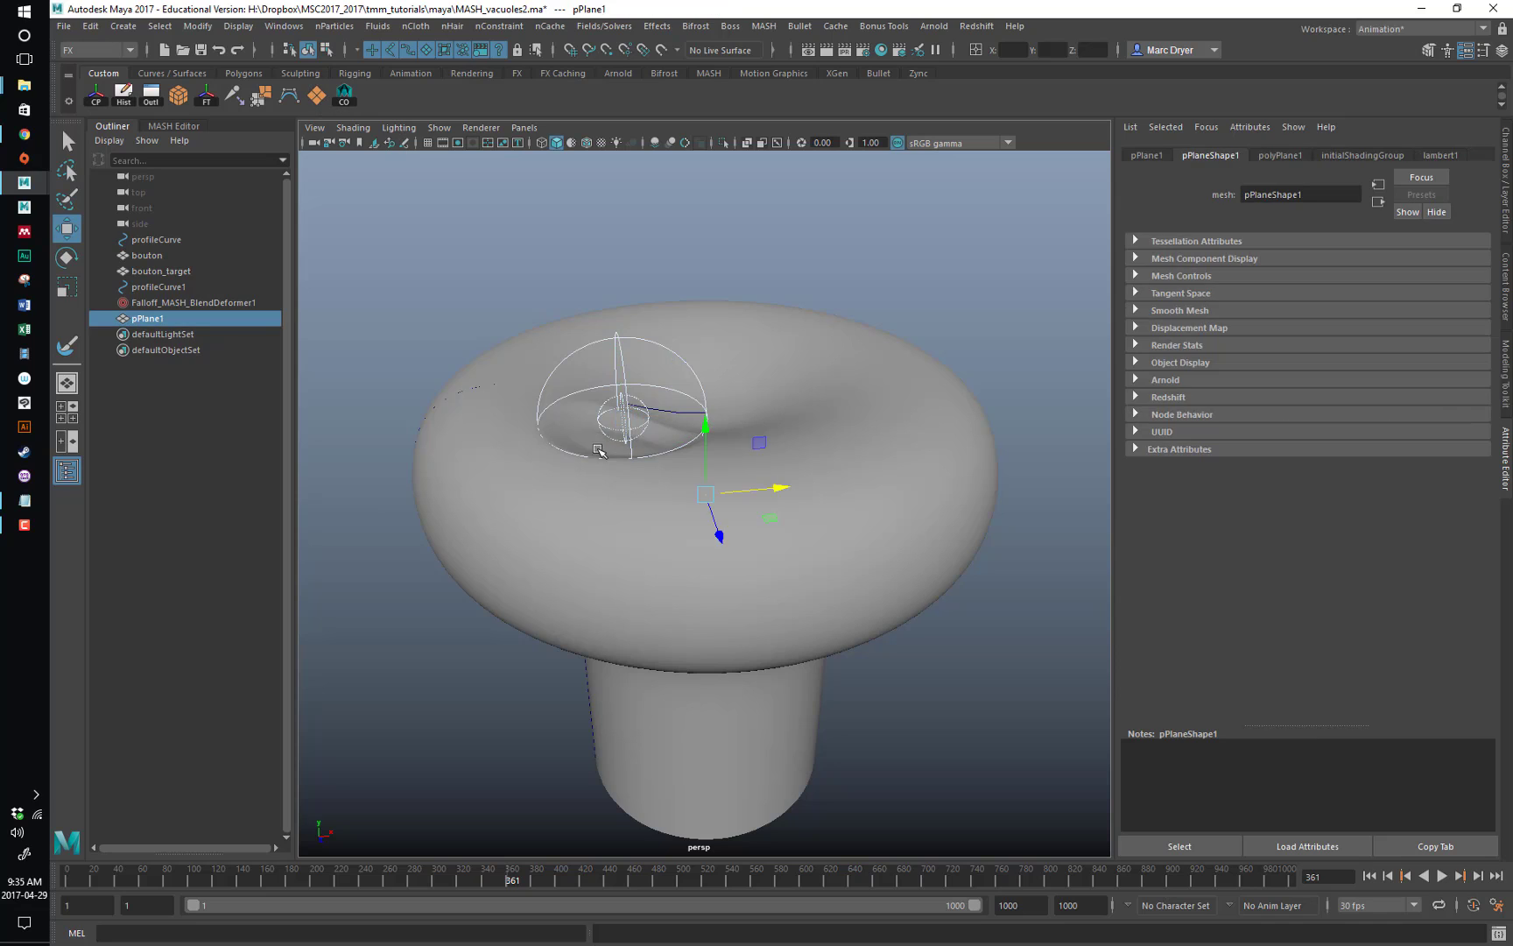
key("4")
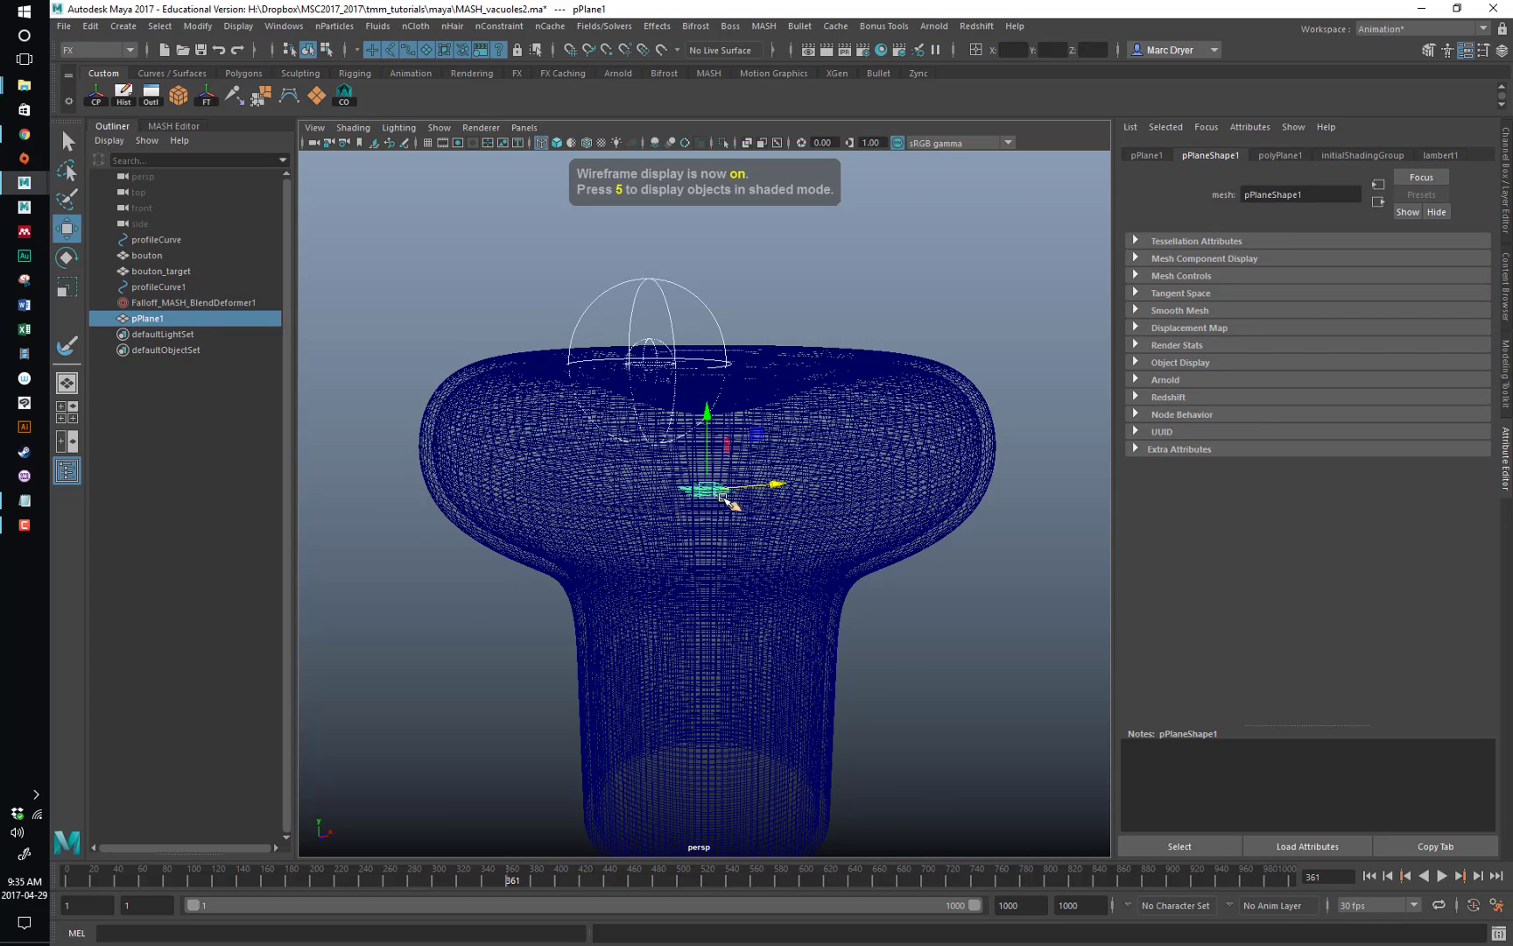
key("r")
left_click_drag(726, 497, 709, 719)
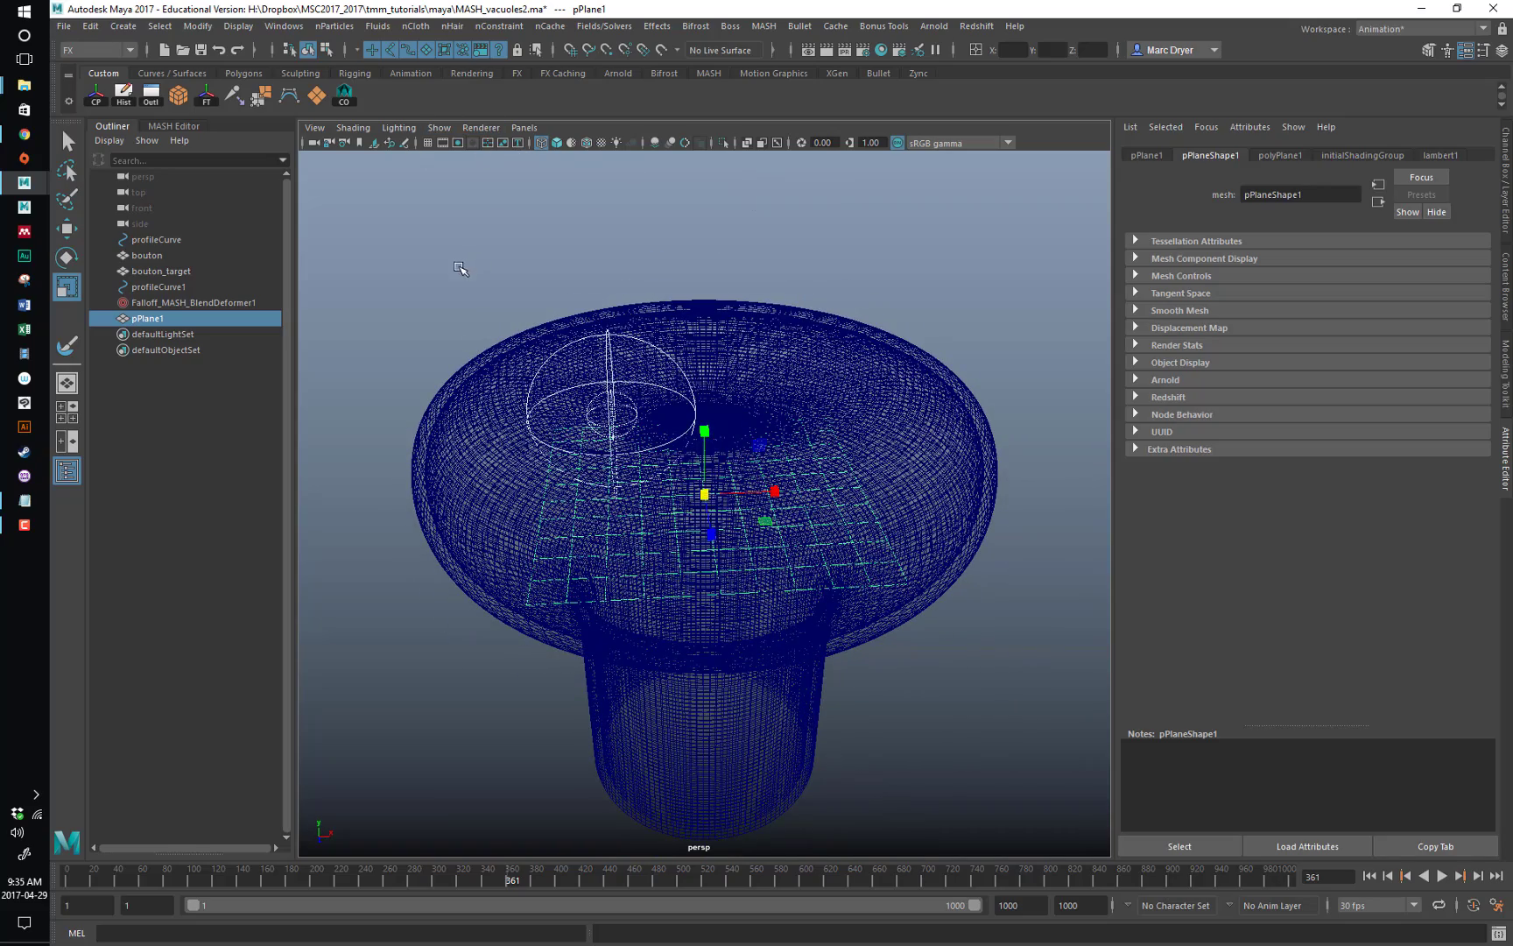
left_click(123, 93)
left_click(207, 93)
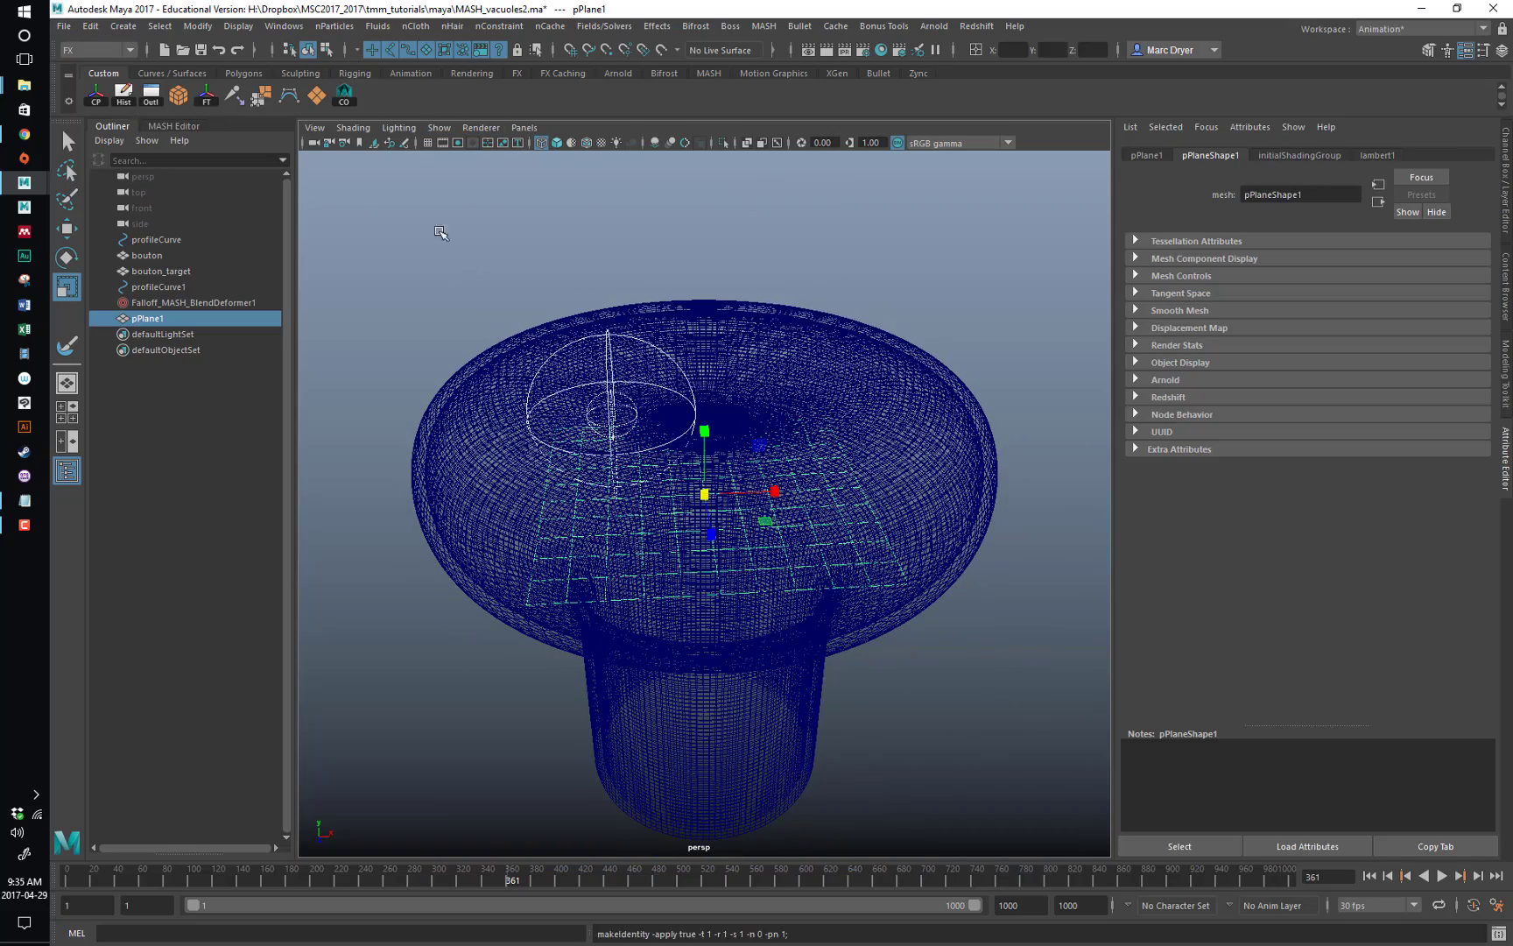
Make the plane an nParticle surface emitter using nParticles > Emit from Object.
key("space")
left_click(247, 316)
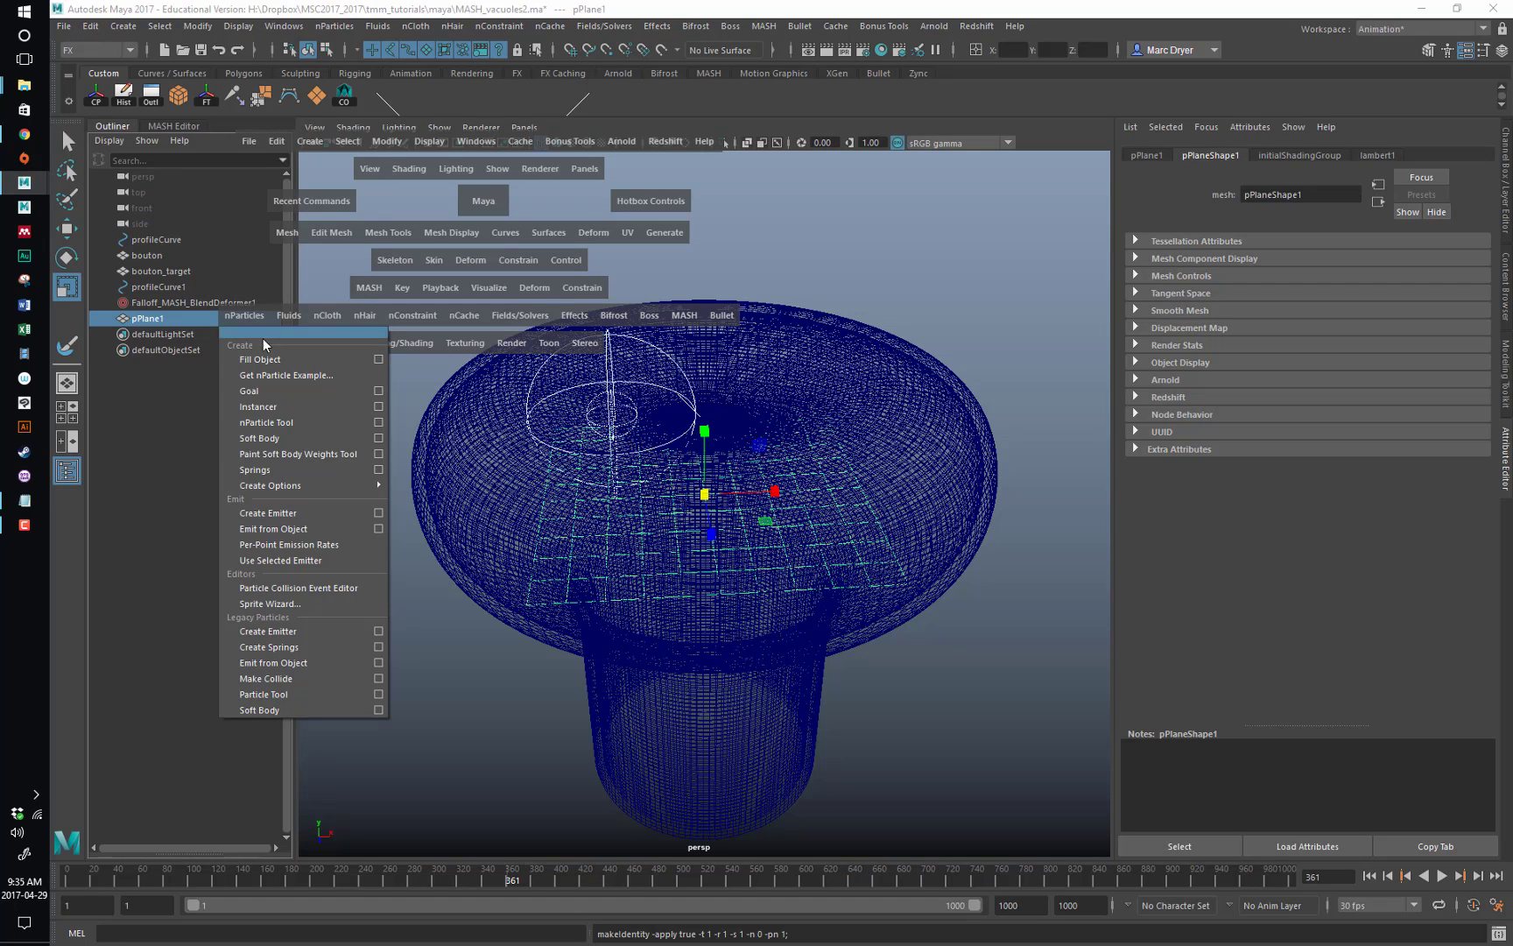
left_click(378, 528)
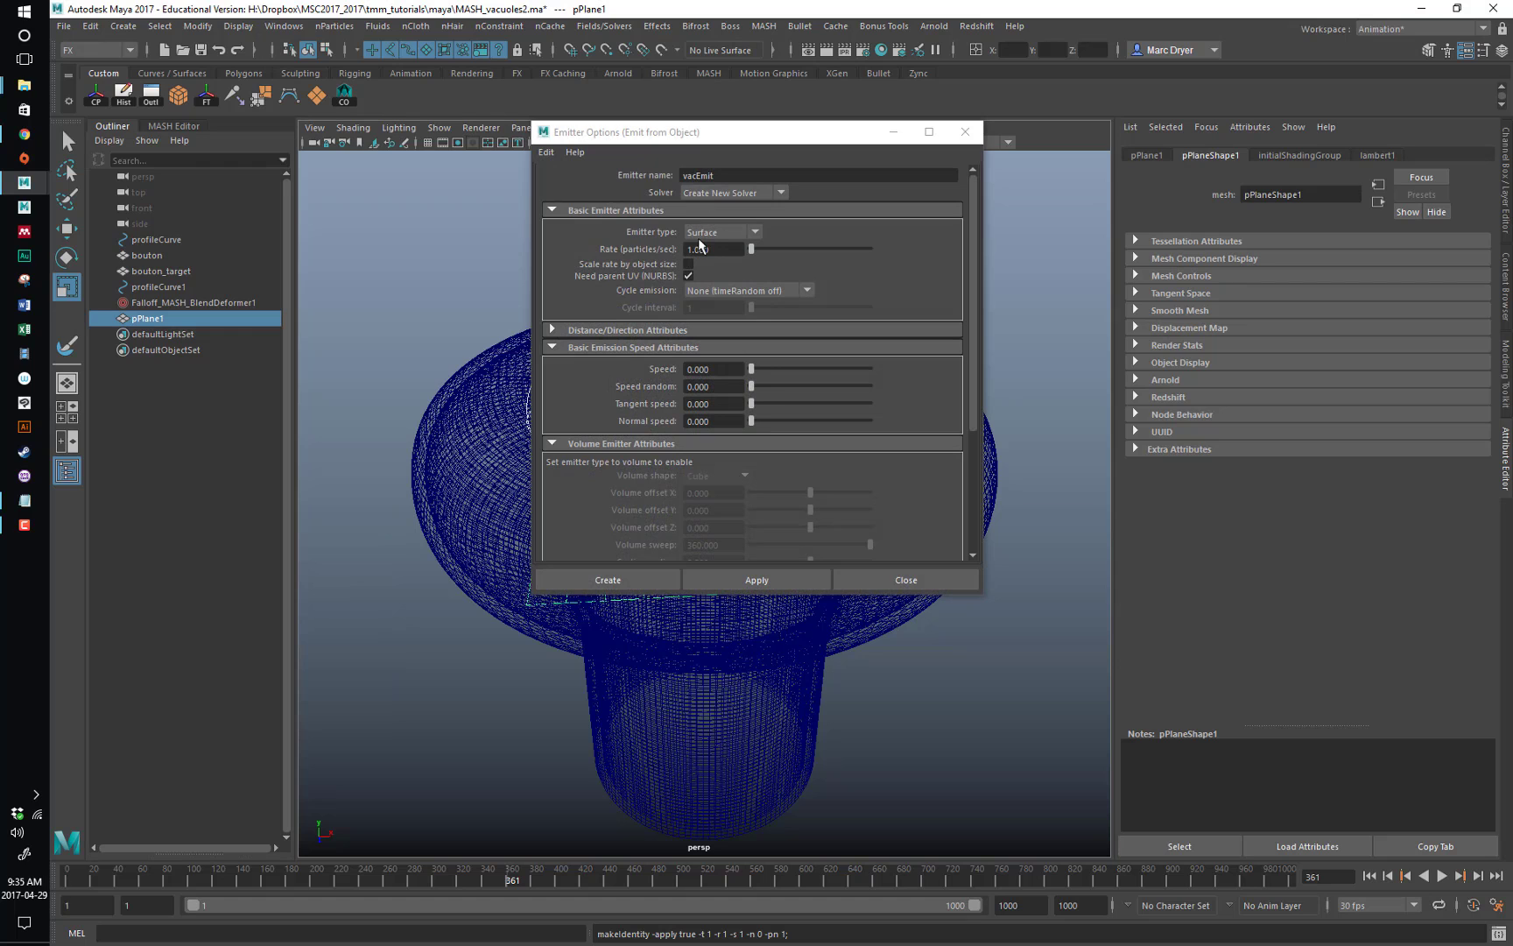
left_click(578, 582)
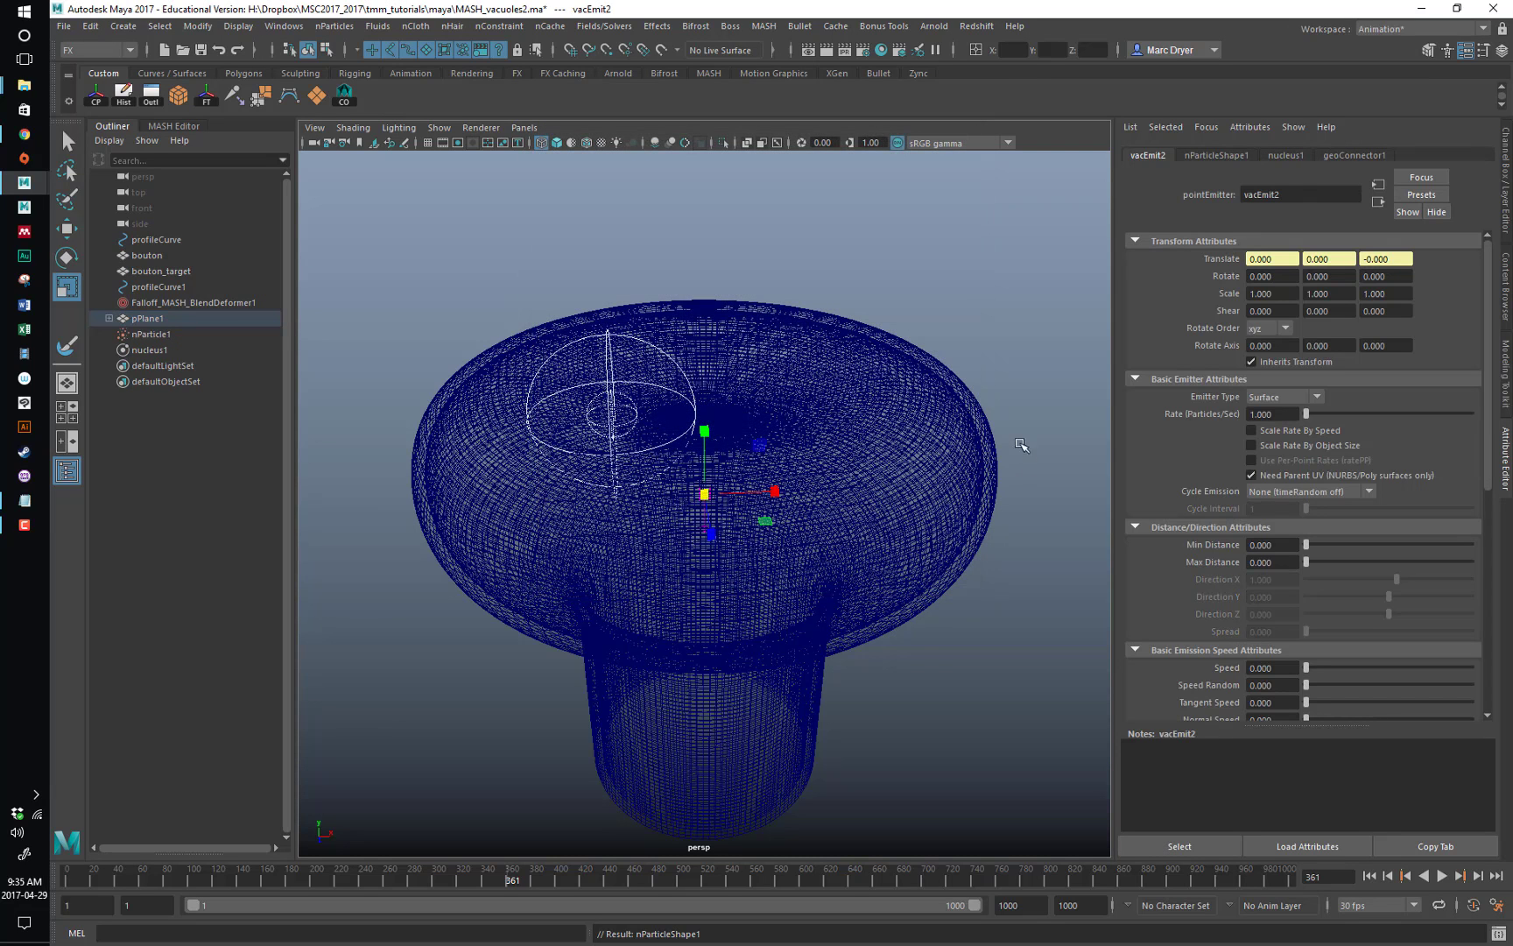
Set nucleus1's Gravity Direction Y to 1 so the particles rise.
left_click(1284, 155)
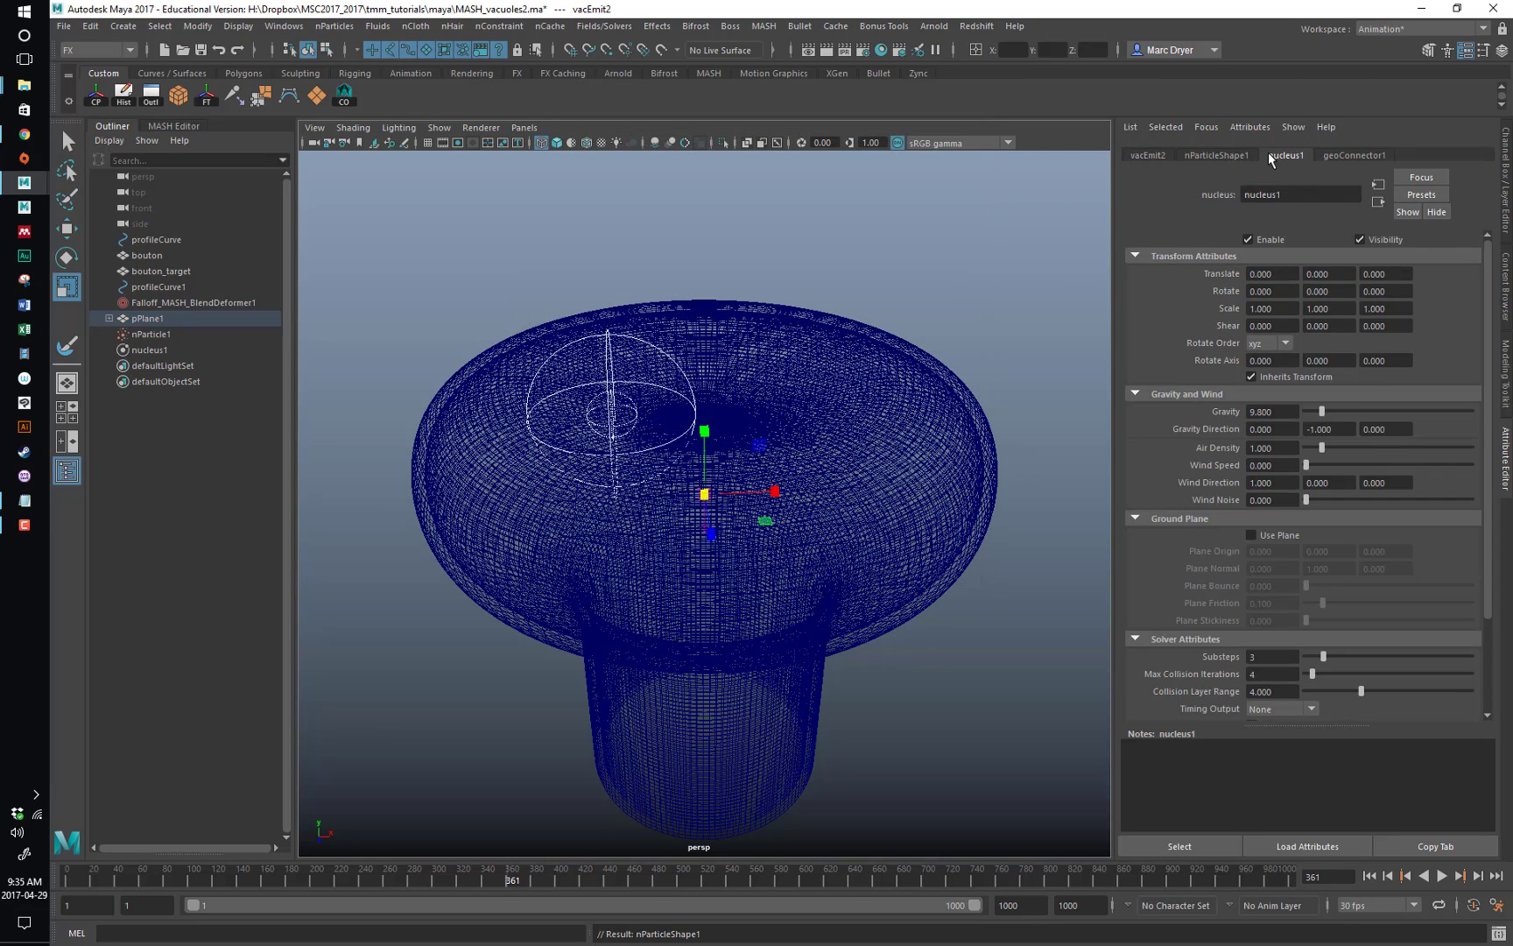
double_click(1327, 430)
type("1")
key("Return")
left_click(927, 271)
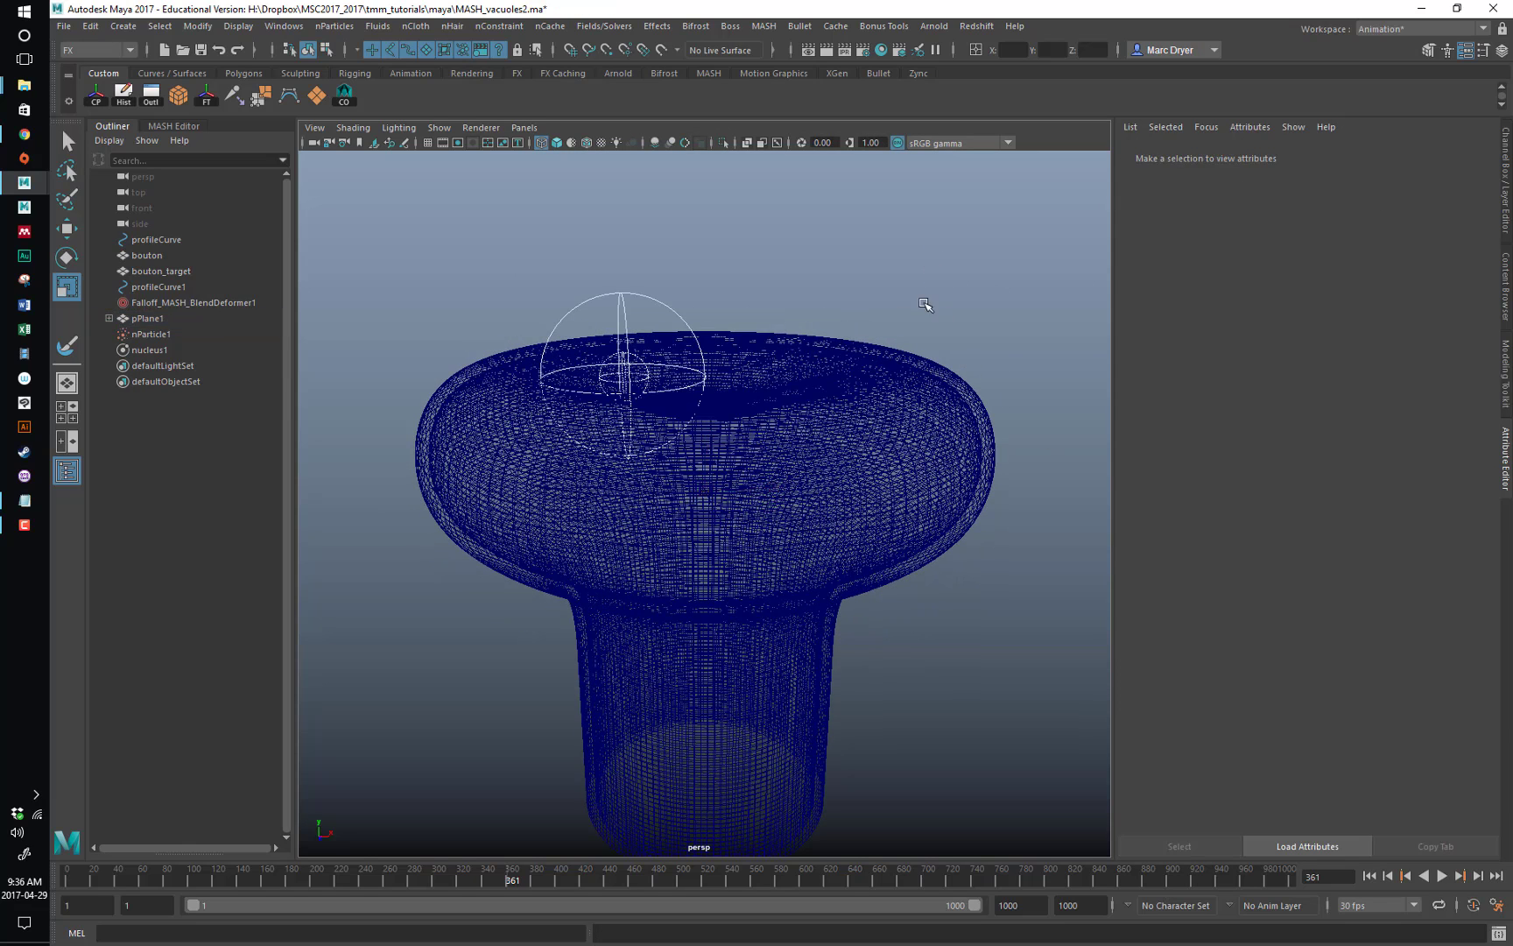
Connect nParticle1 to the falloff's Shape In so the particles drive the dents.
left_click(617, 294)
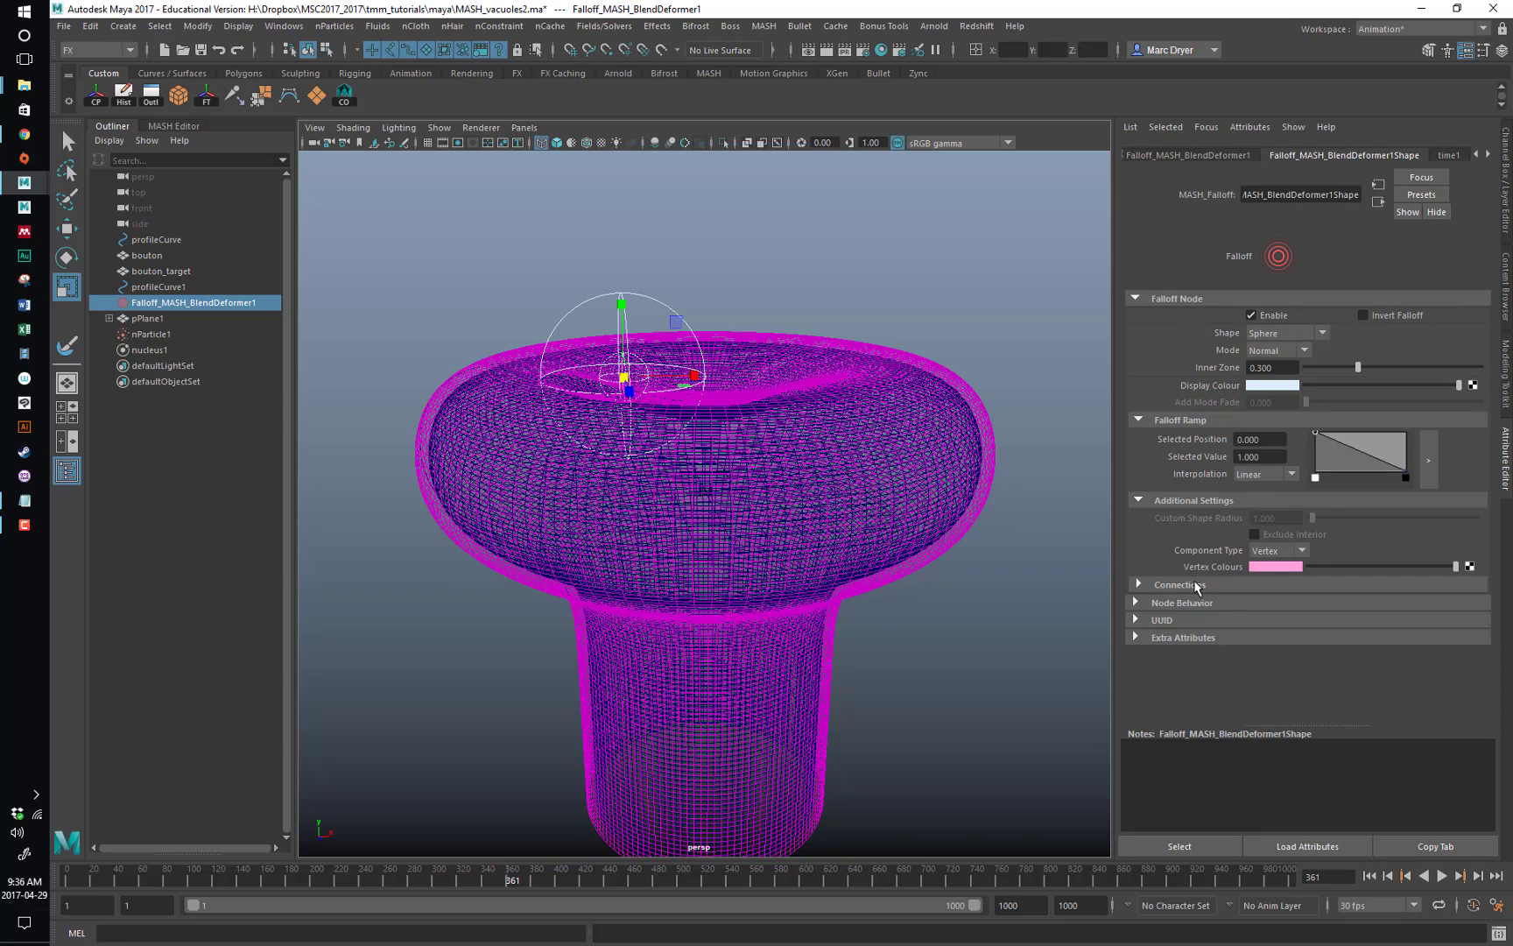
left_click(1176, 584)
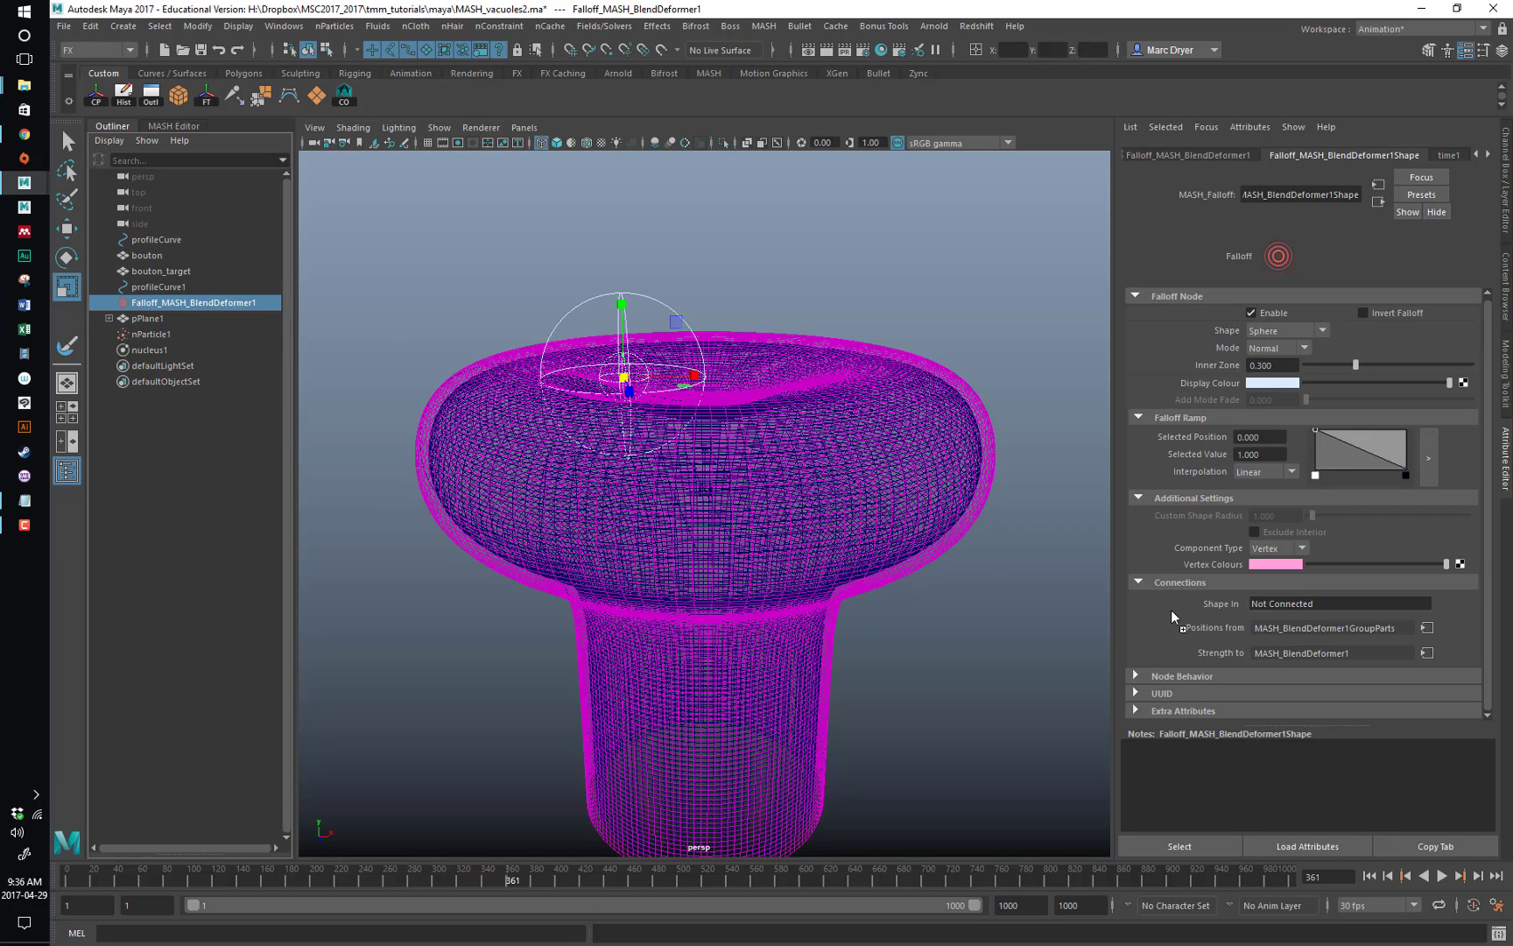
middle_click_drag(151, 340, 1293, 607)
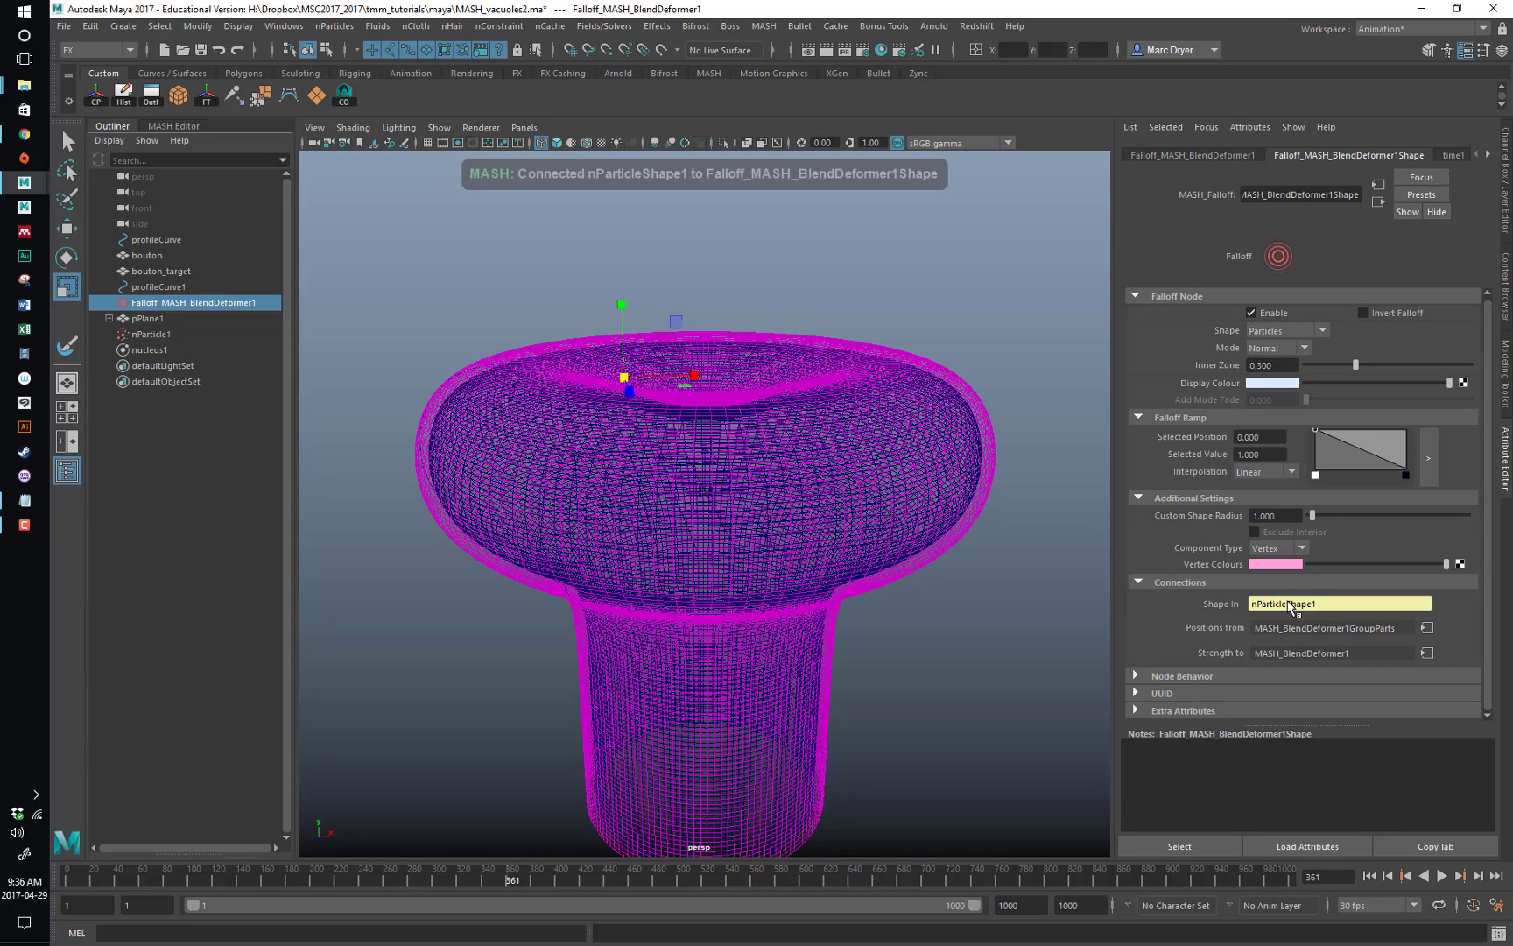
mouse_move(762, 353)
left_mouse_down("alt")
mouse_move(720, 395)
mouse_move(763, 360)
left_mouse_up("alt")
key("5")
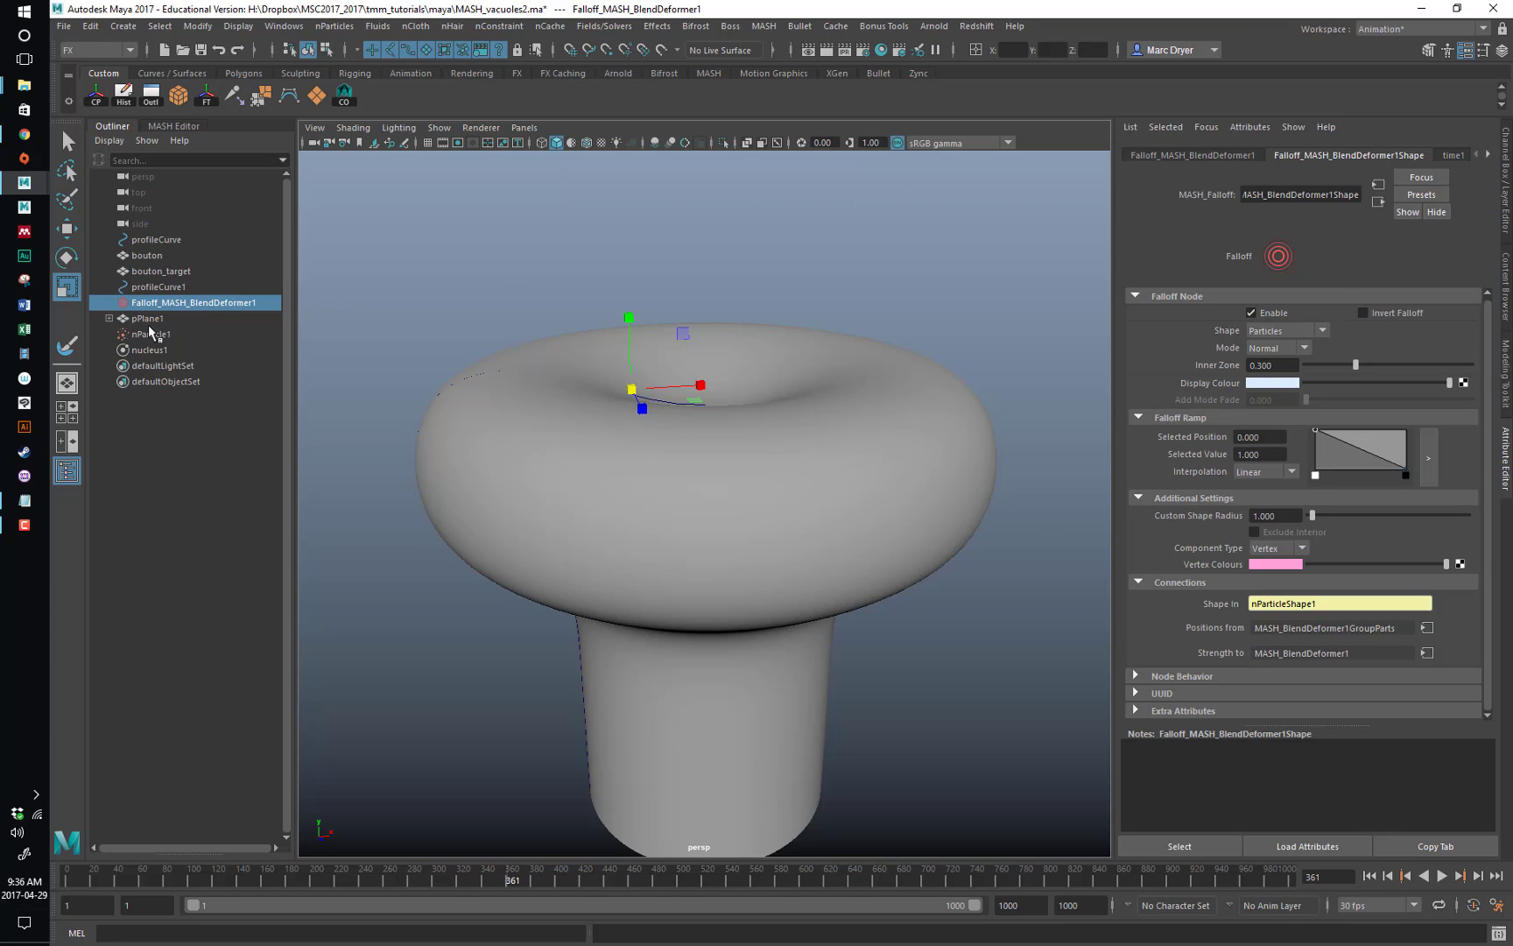
Set the vacEmit2 emitter's Rate to 20 particles per second.
left_click(109, 319)
left_click(158, 333)
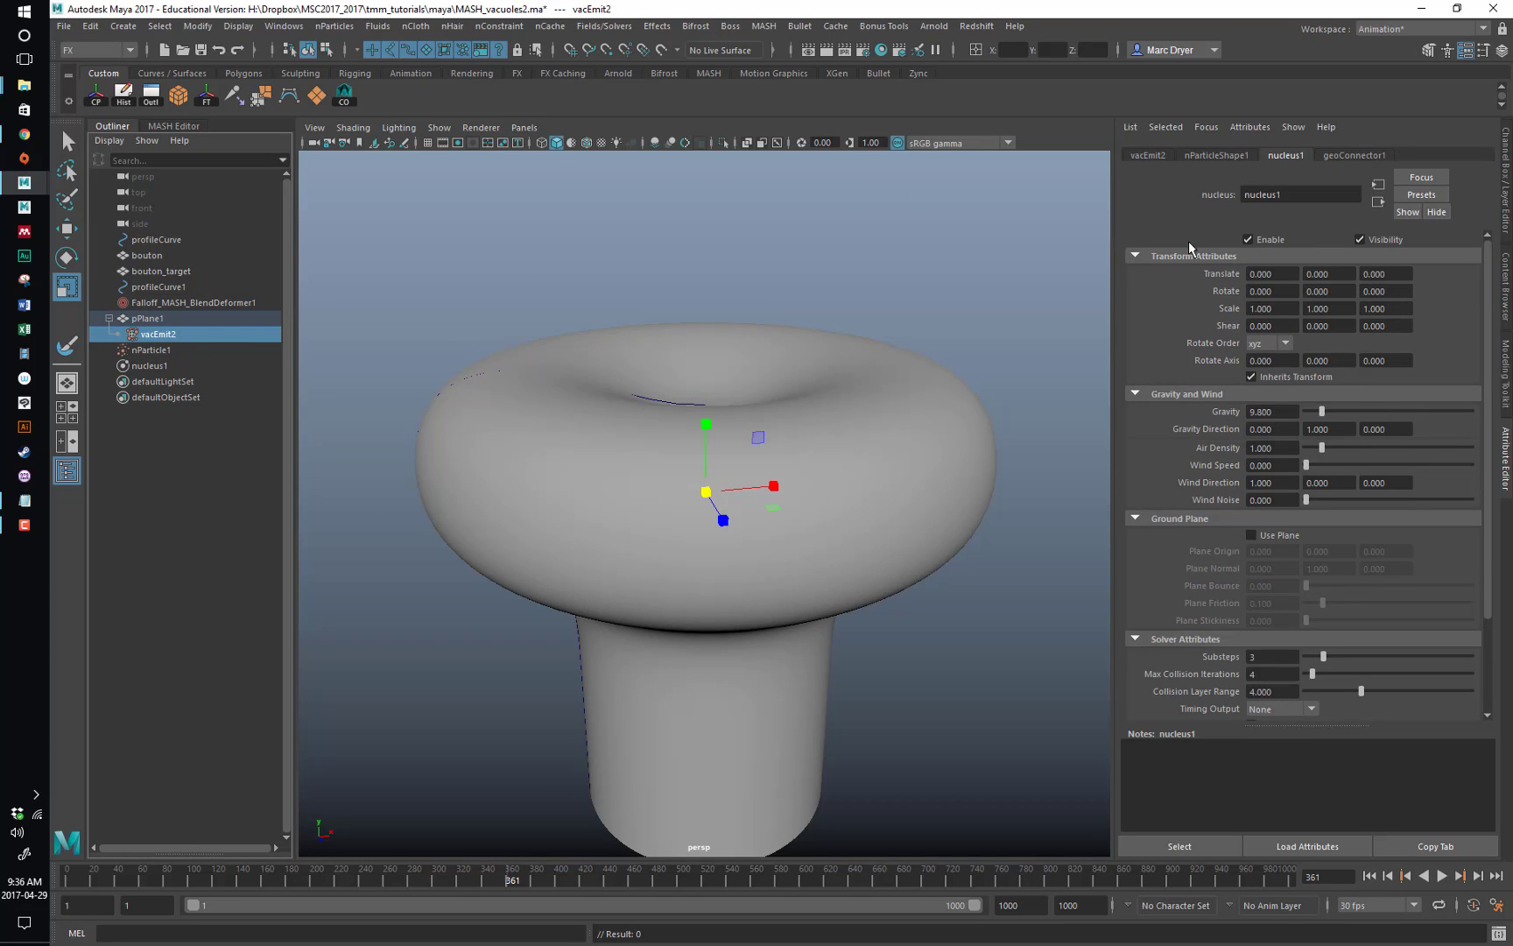
left_click(1145, 155)
left_click(1276, 412)
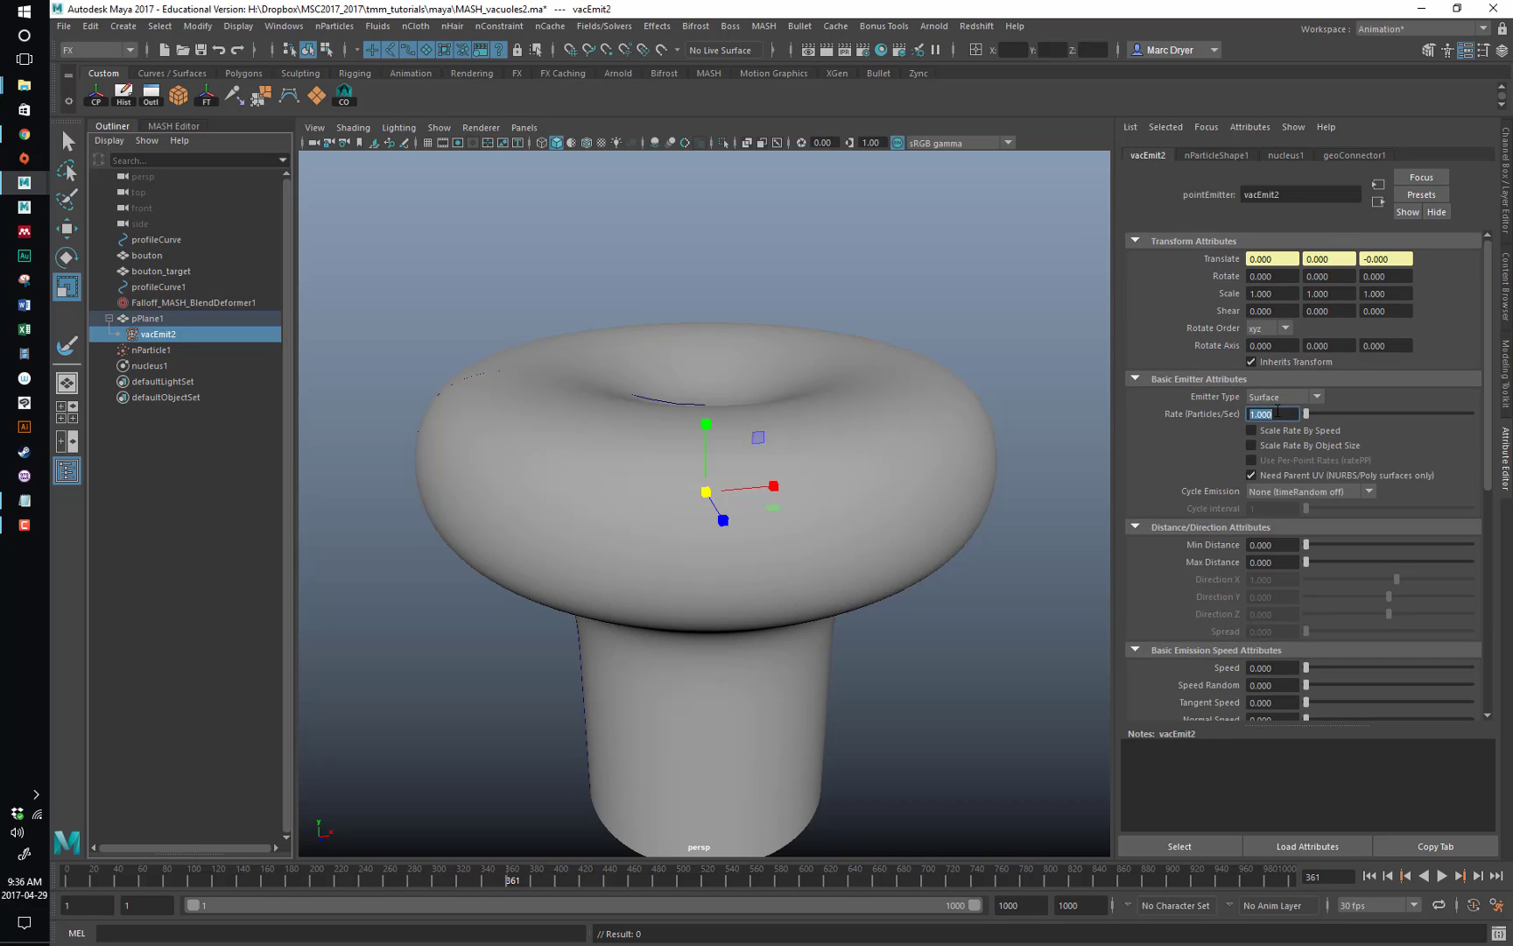
type("20")
key("Return")
left_click_drag(850, 359, 755, 390, "alt")
Rewind and play the simulation, stopping at frame 115 to inspect the dented cap.
left_click(1368, 876)
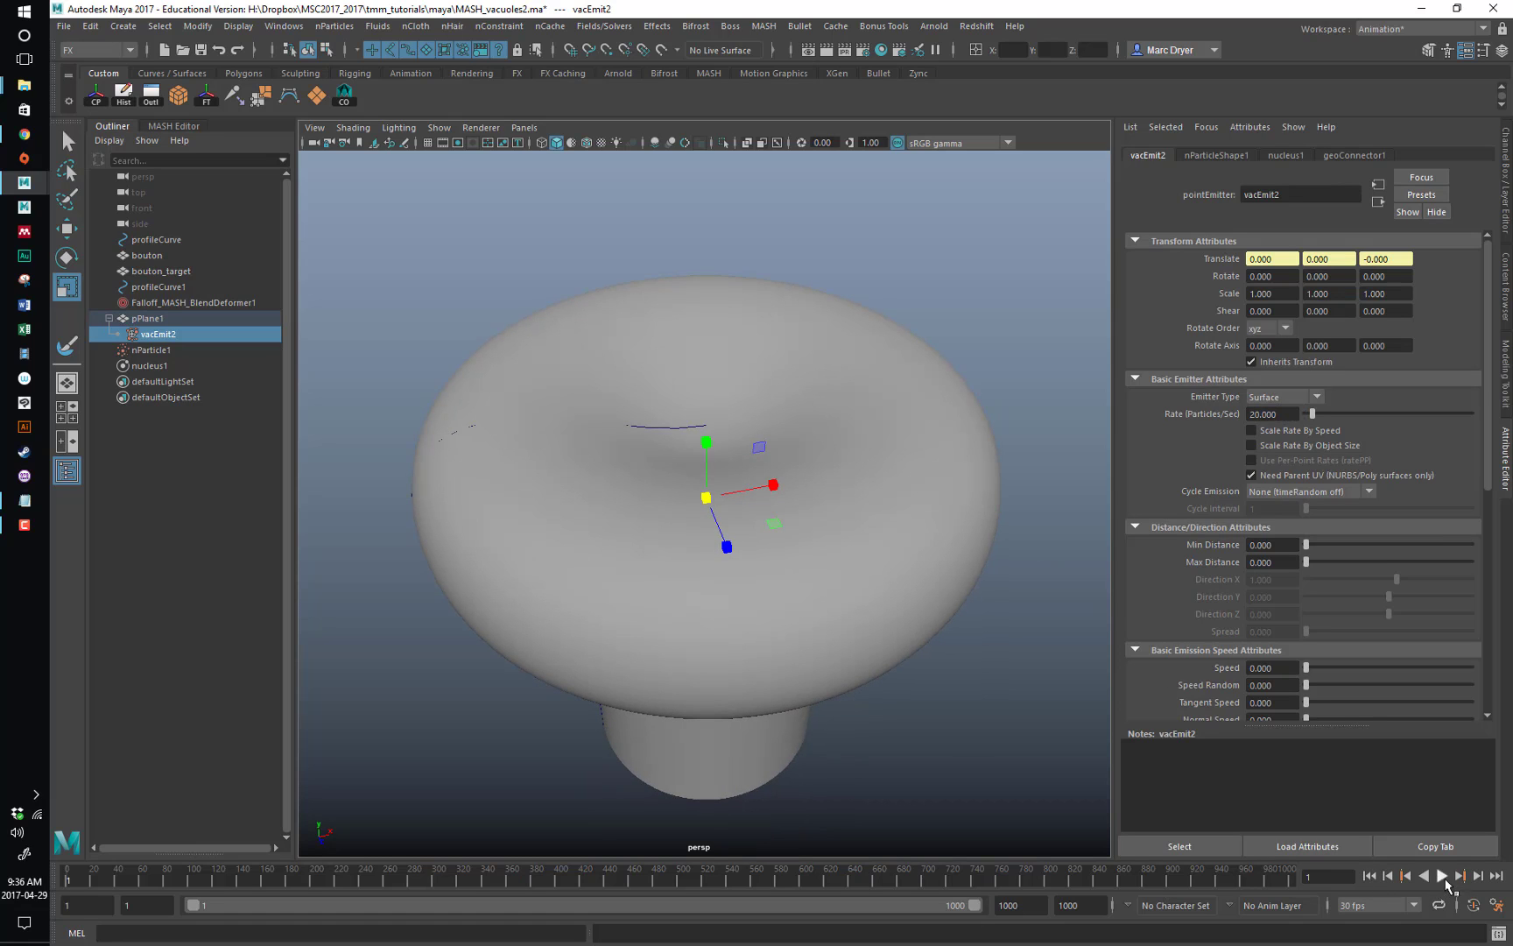
left_click(1443, 875)
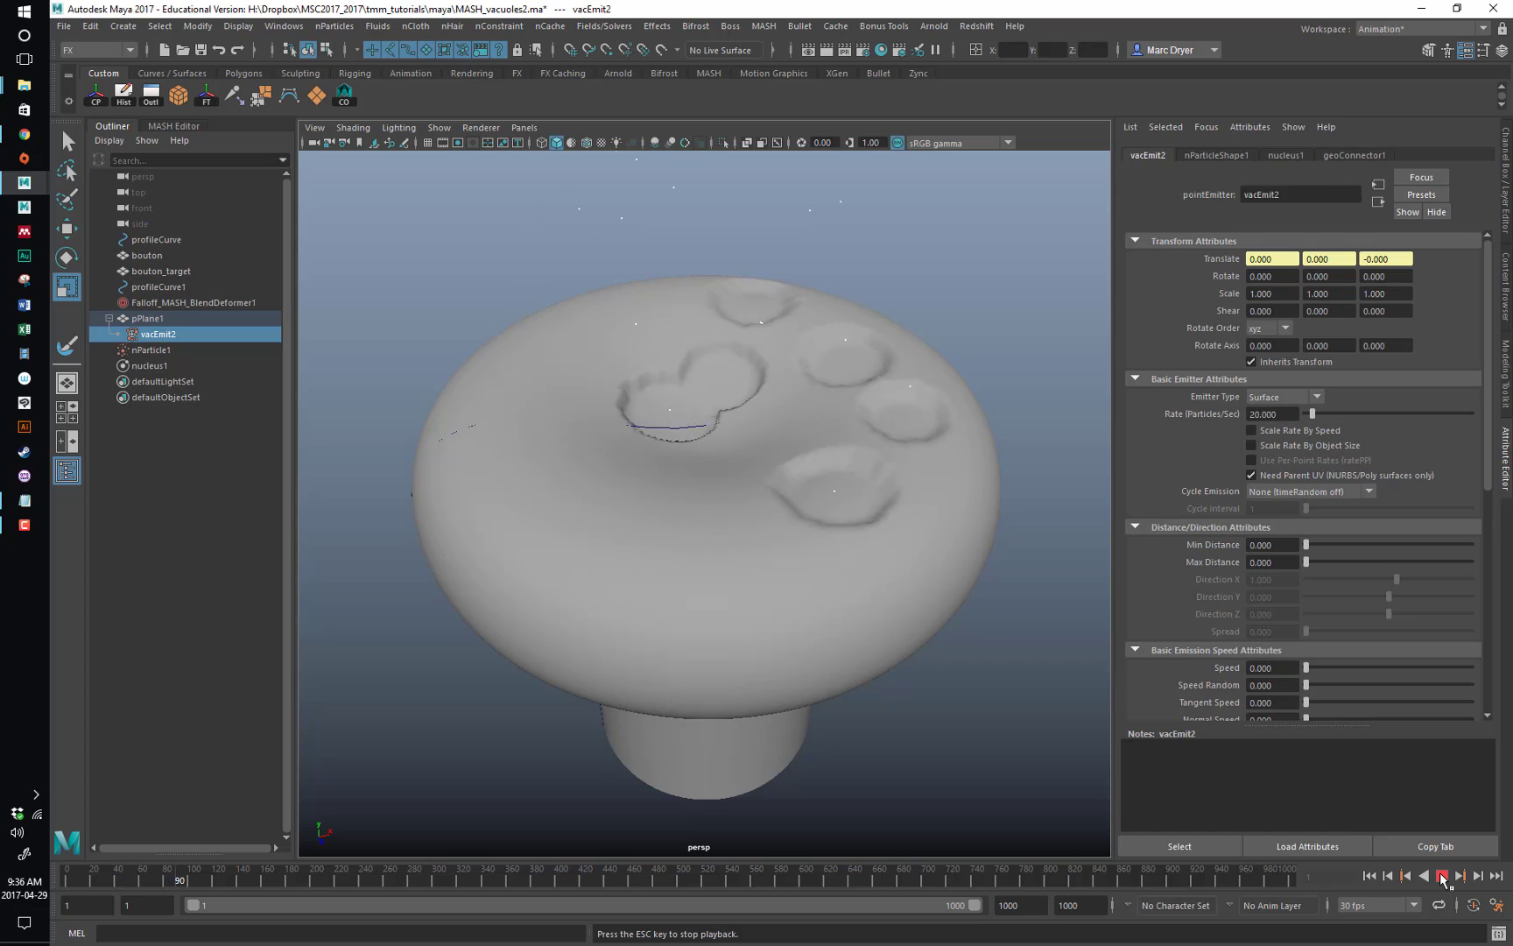
left_click(1442, 876)
left_click_drag(832, 394, 851, 338, "alt")
Set nParticle1's Particle Render Type to MultiPoint with Multi Radius 0.146 and Multi Count 16.
left_click(782, 227)
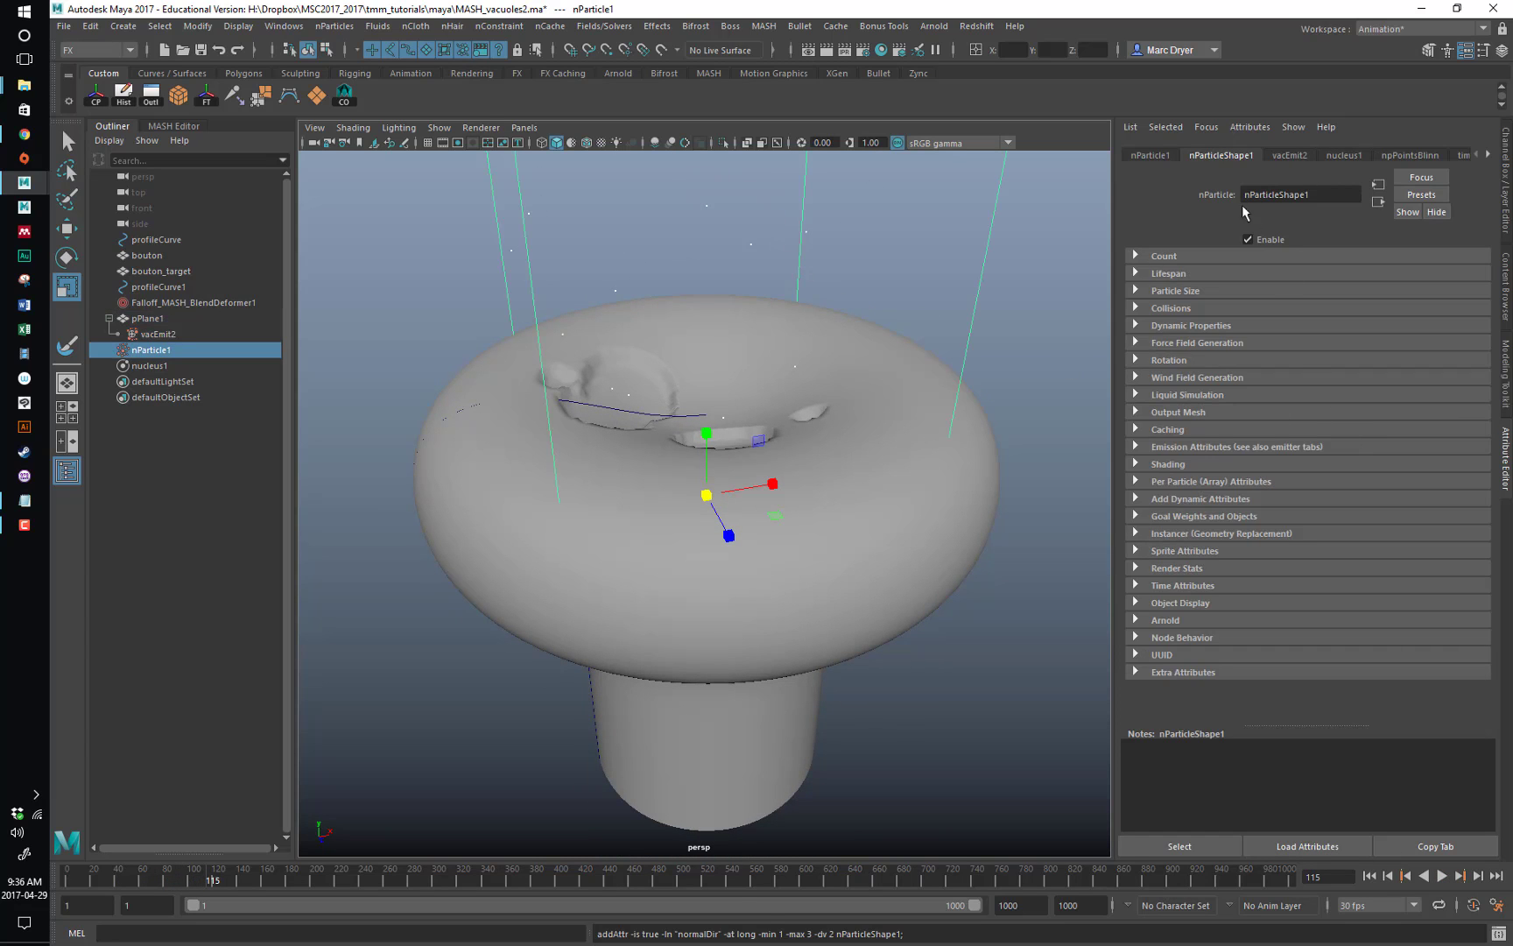
left_click(1173, 464)
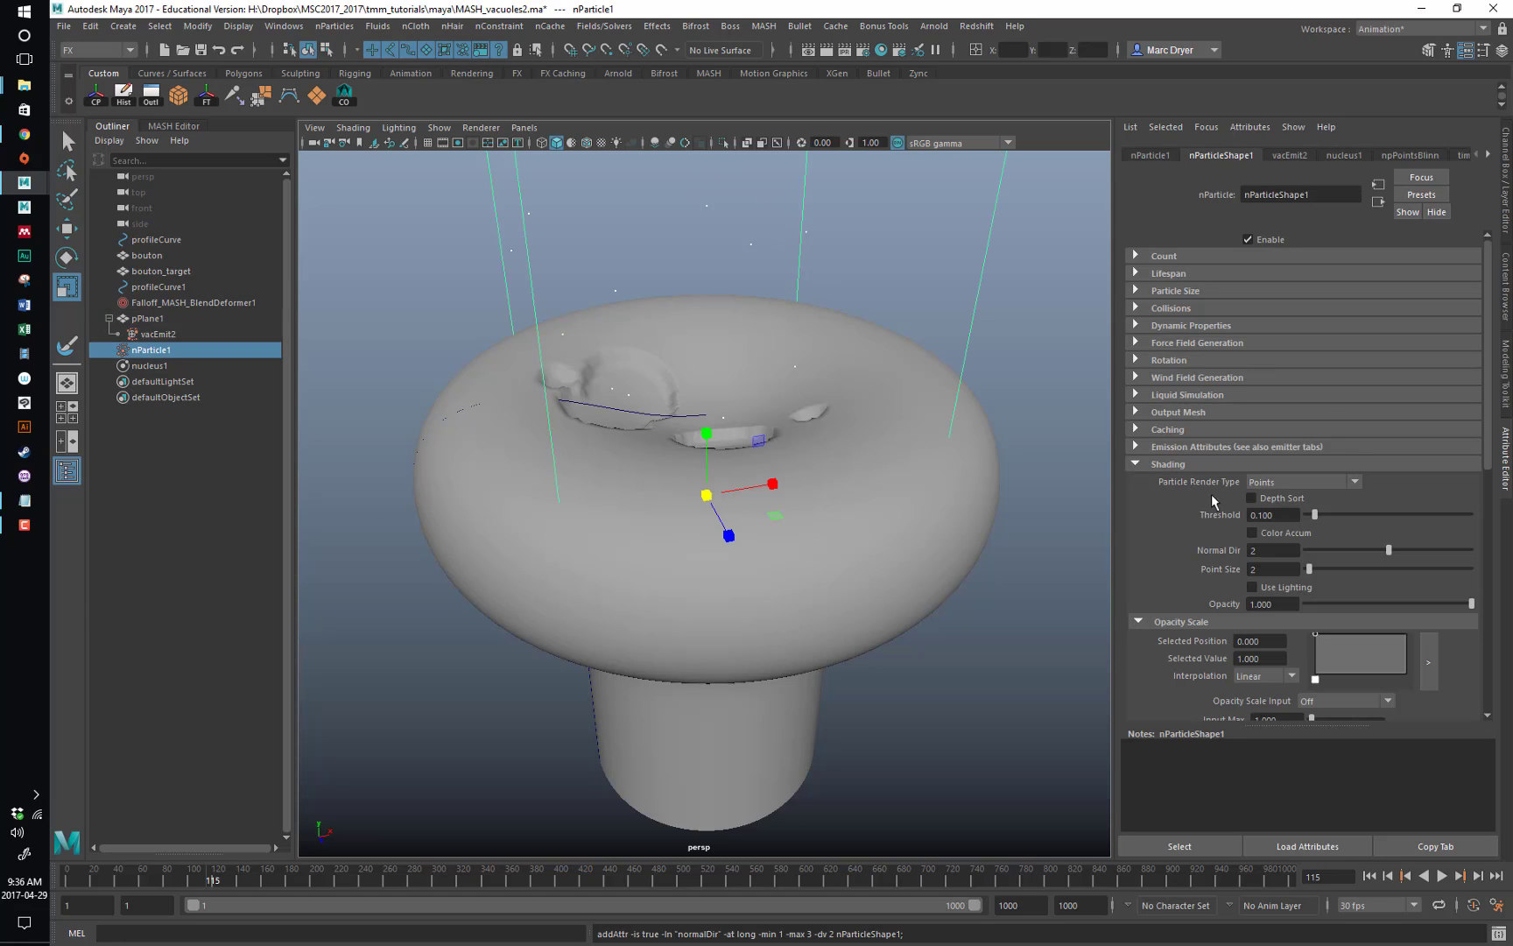
left_click(1298, 481)
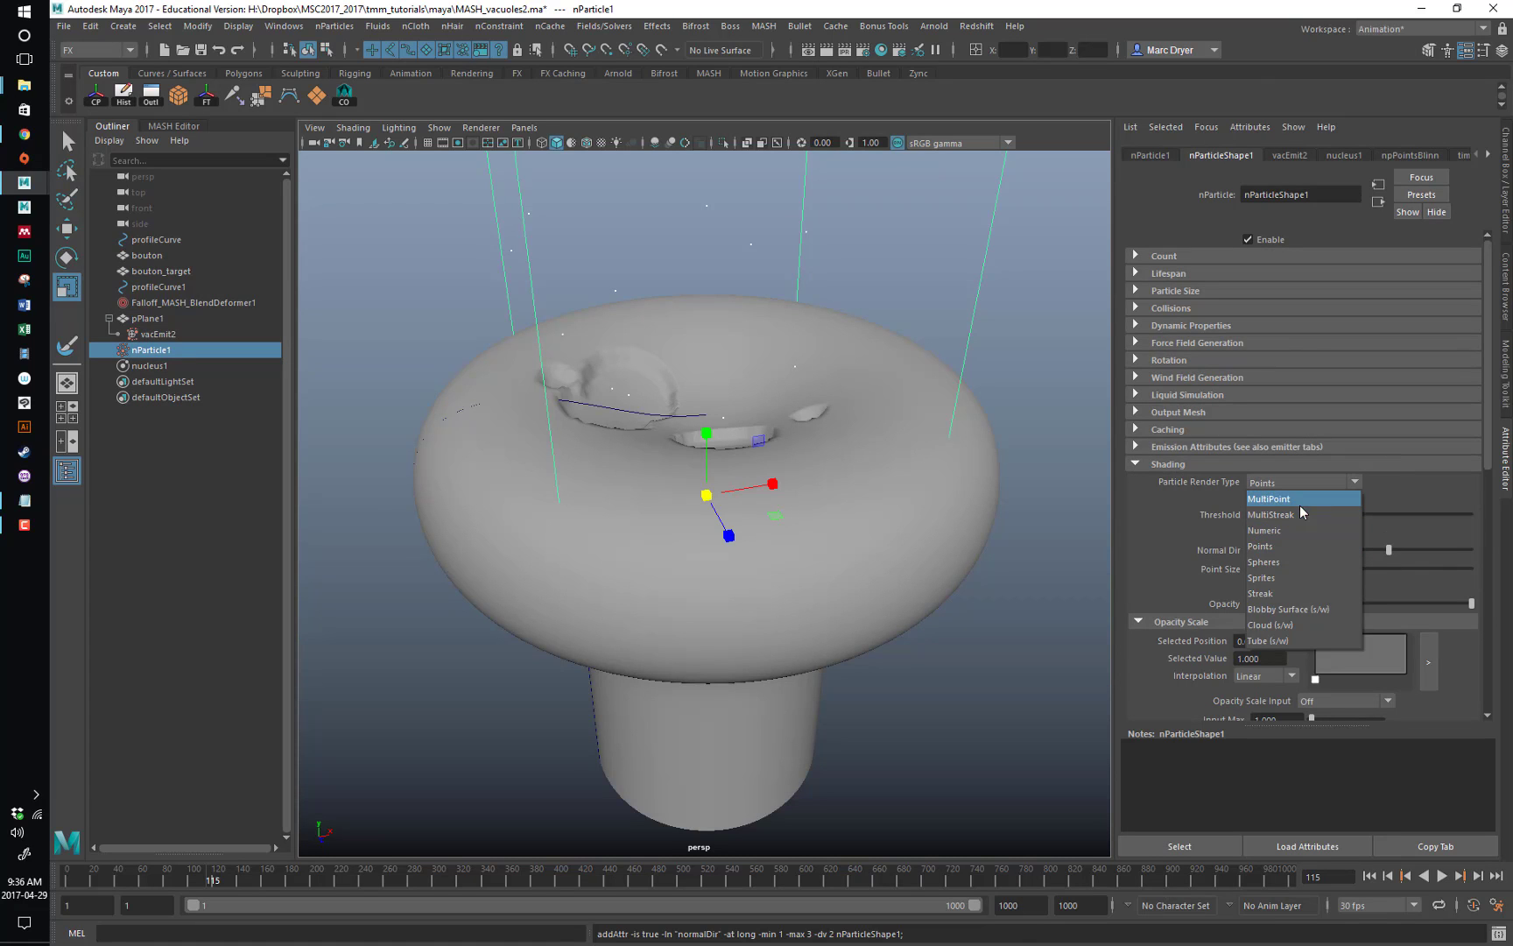
left_click(1305, 506)
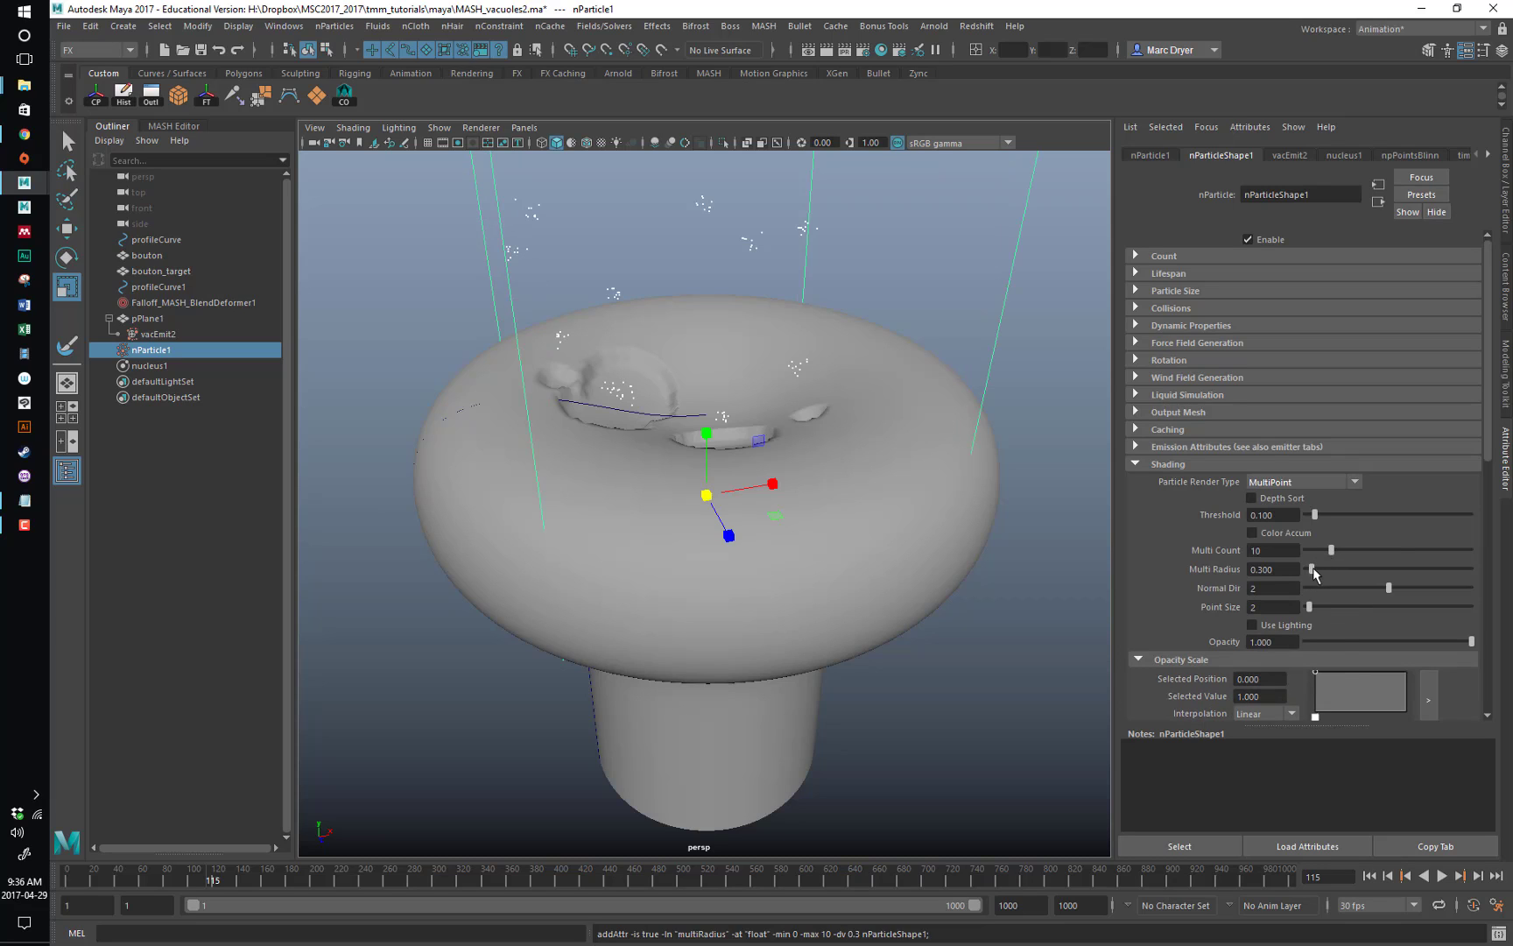
left_click_drag(1312, 572, 1348, 552)
left_click_drag(792, 262, 673, 226, "alt")
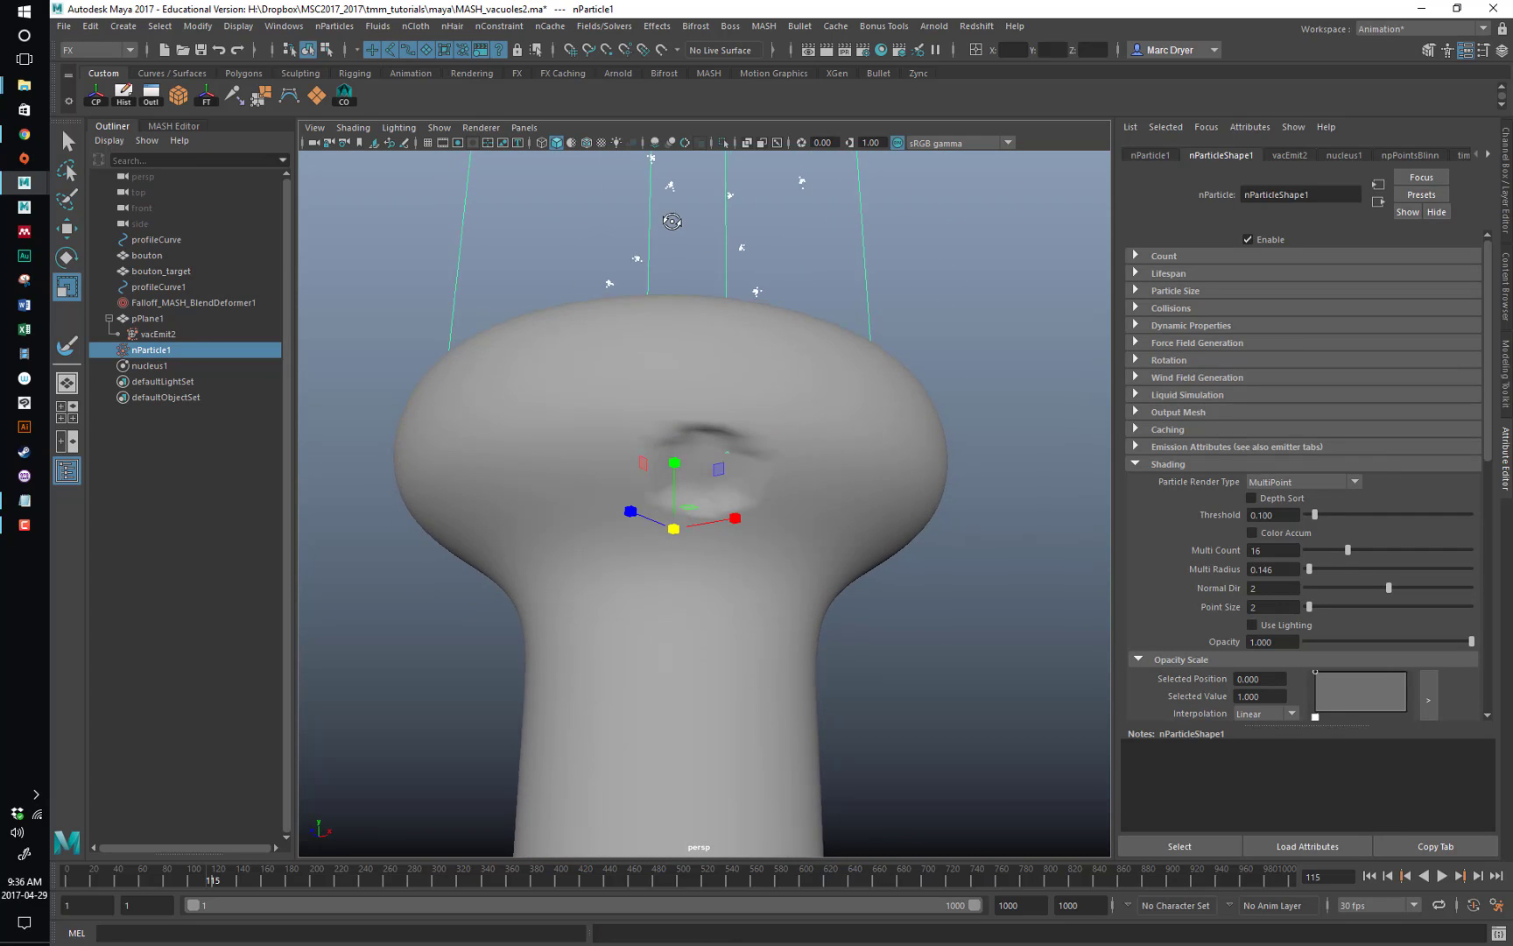
left_click_drag(715, 364, 799, 445, "alt")
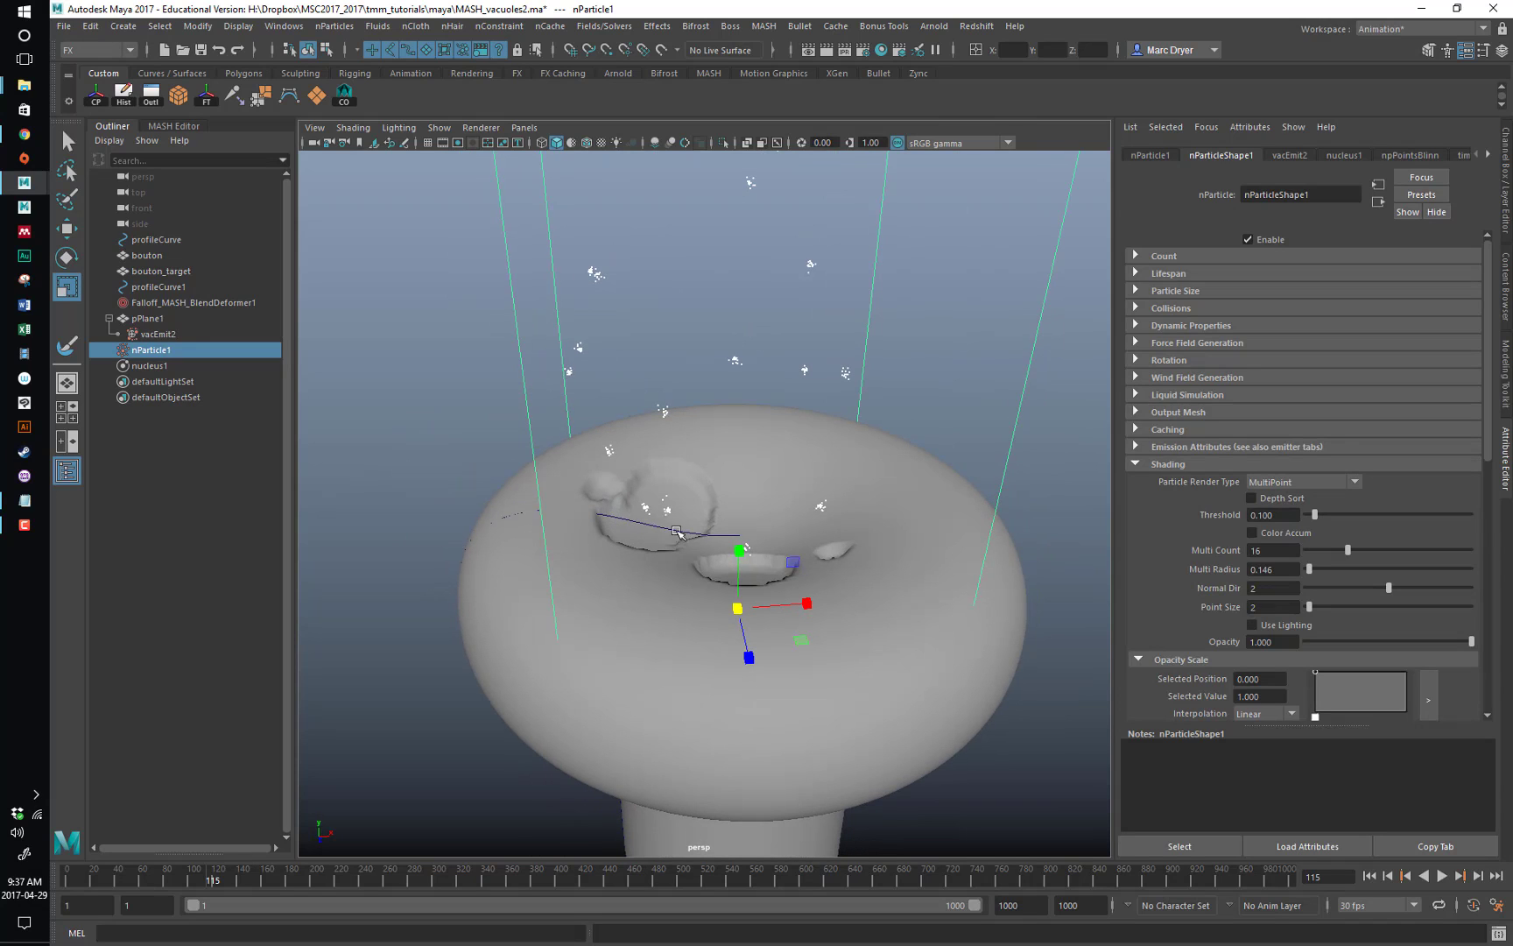
Set the falloff inner zone to 0 and preview Custom Shape Radius values 0.32 and 0.02.
left_click(162, 303)
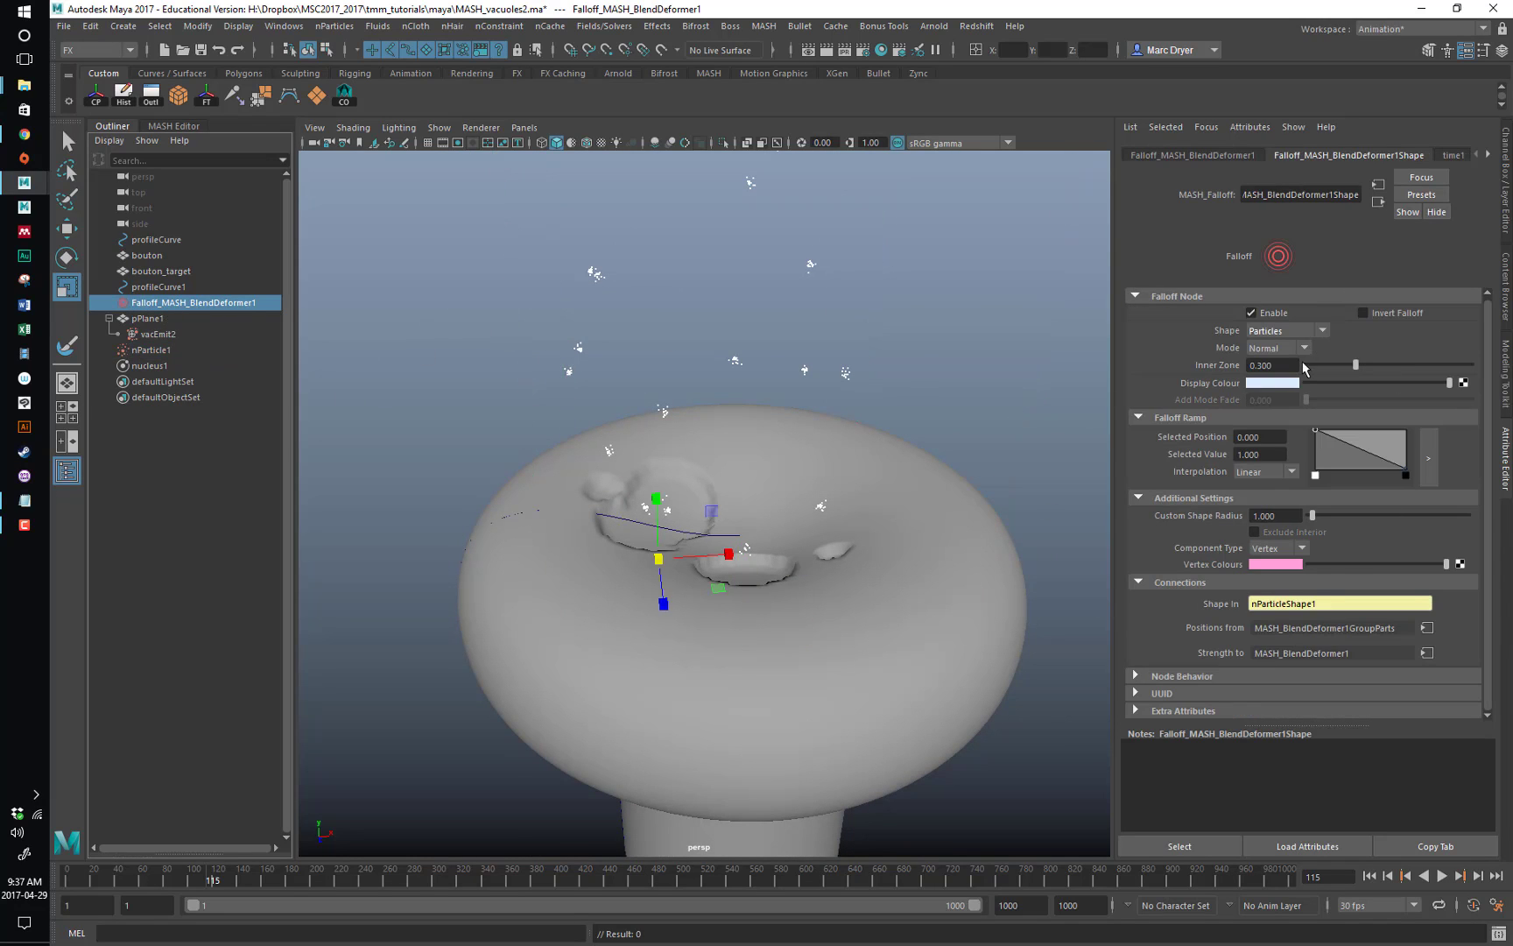
left_click_drag(1354, 366, 1305, 371)
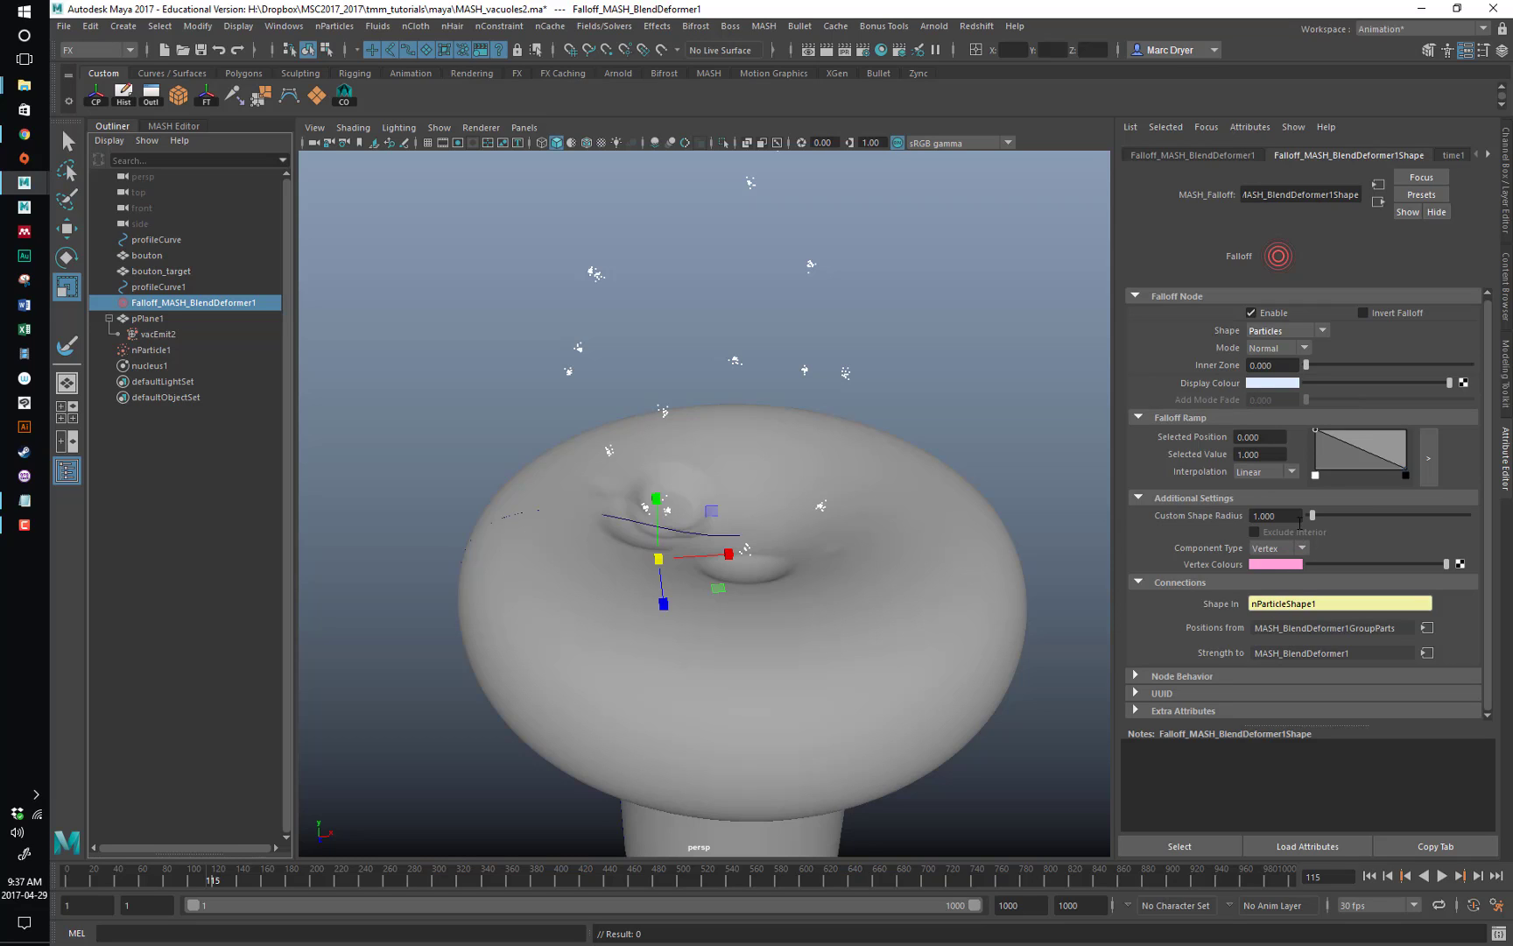
left_click_drag(1310, 523, 1311, 518)
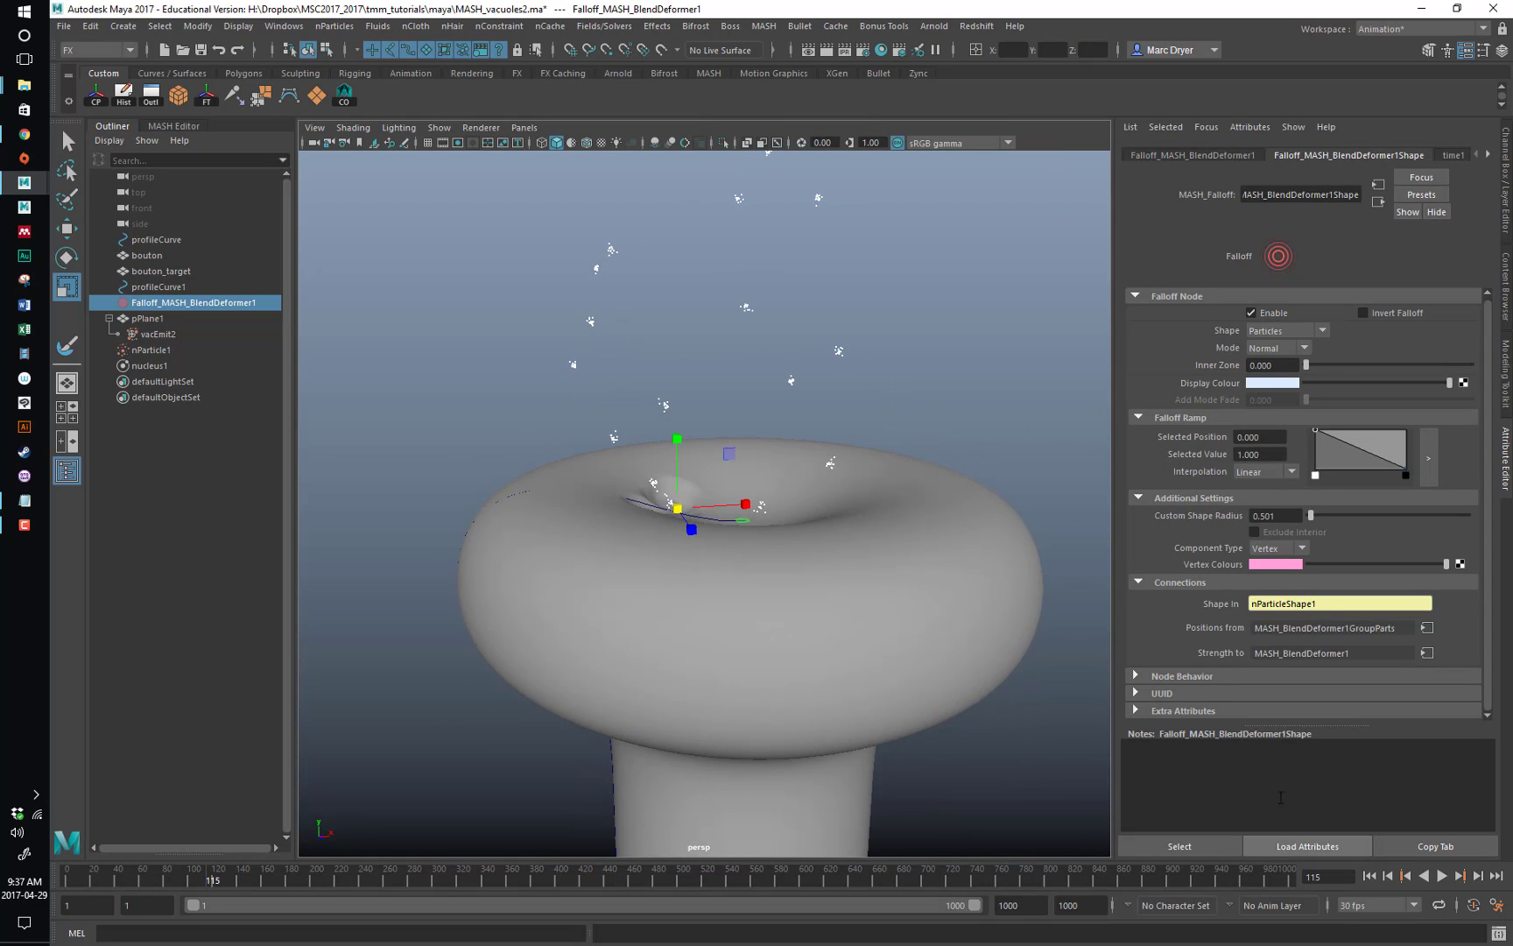
left_click(1276, 516)
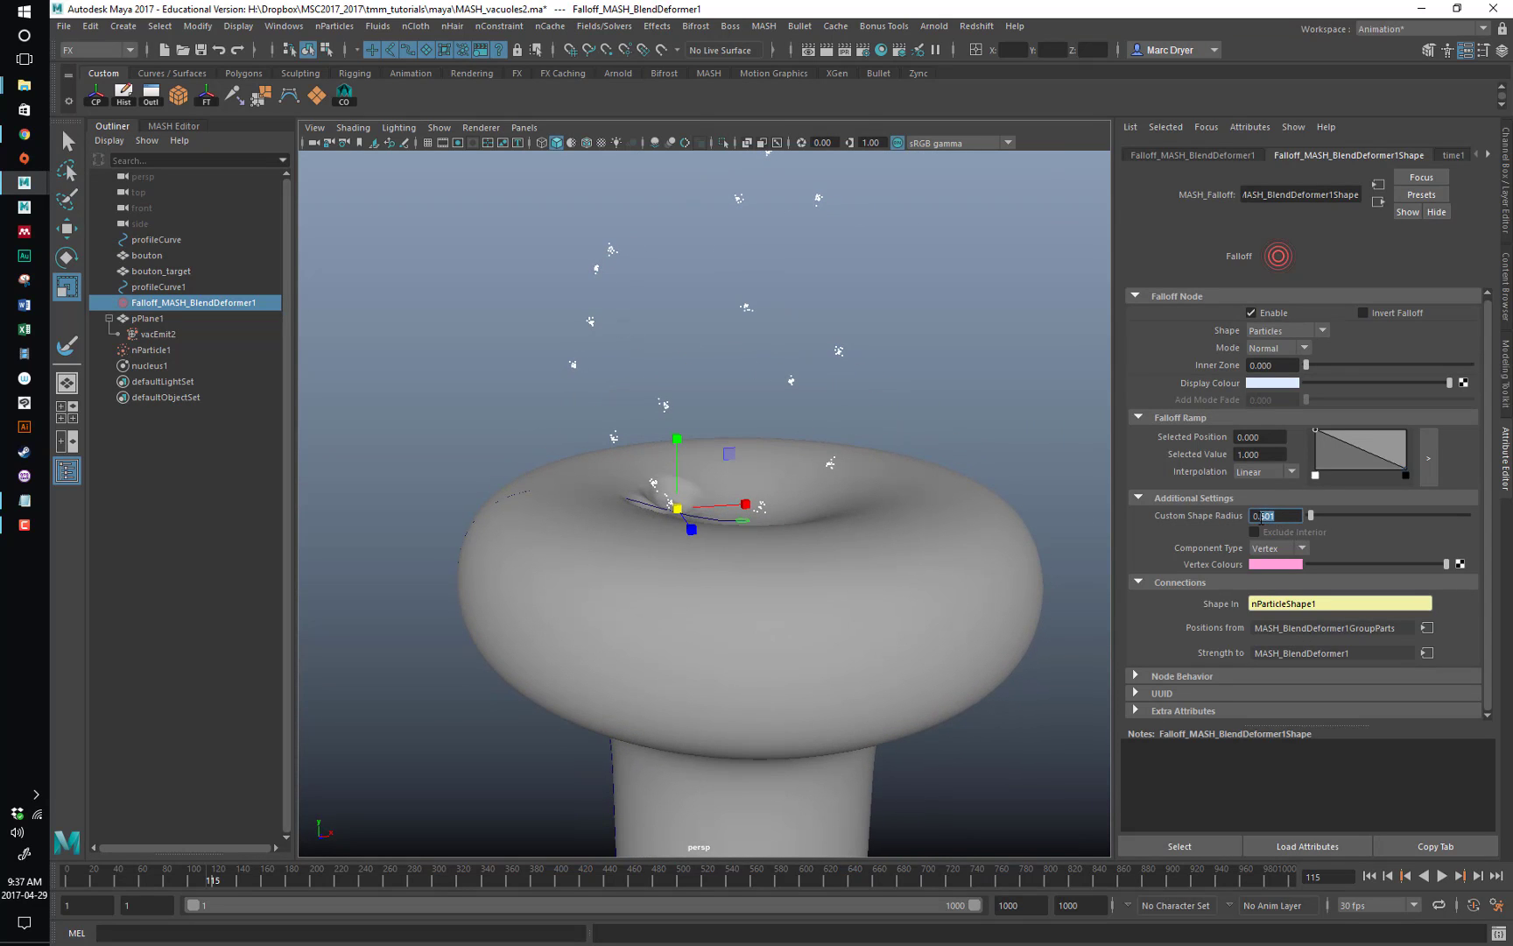
type("0.32")
key("Return")
type("0.02")
key("Return")
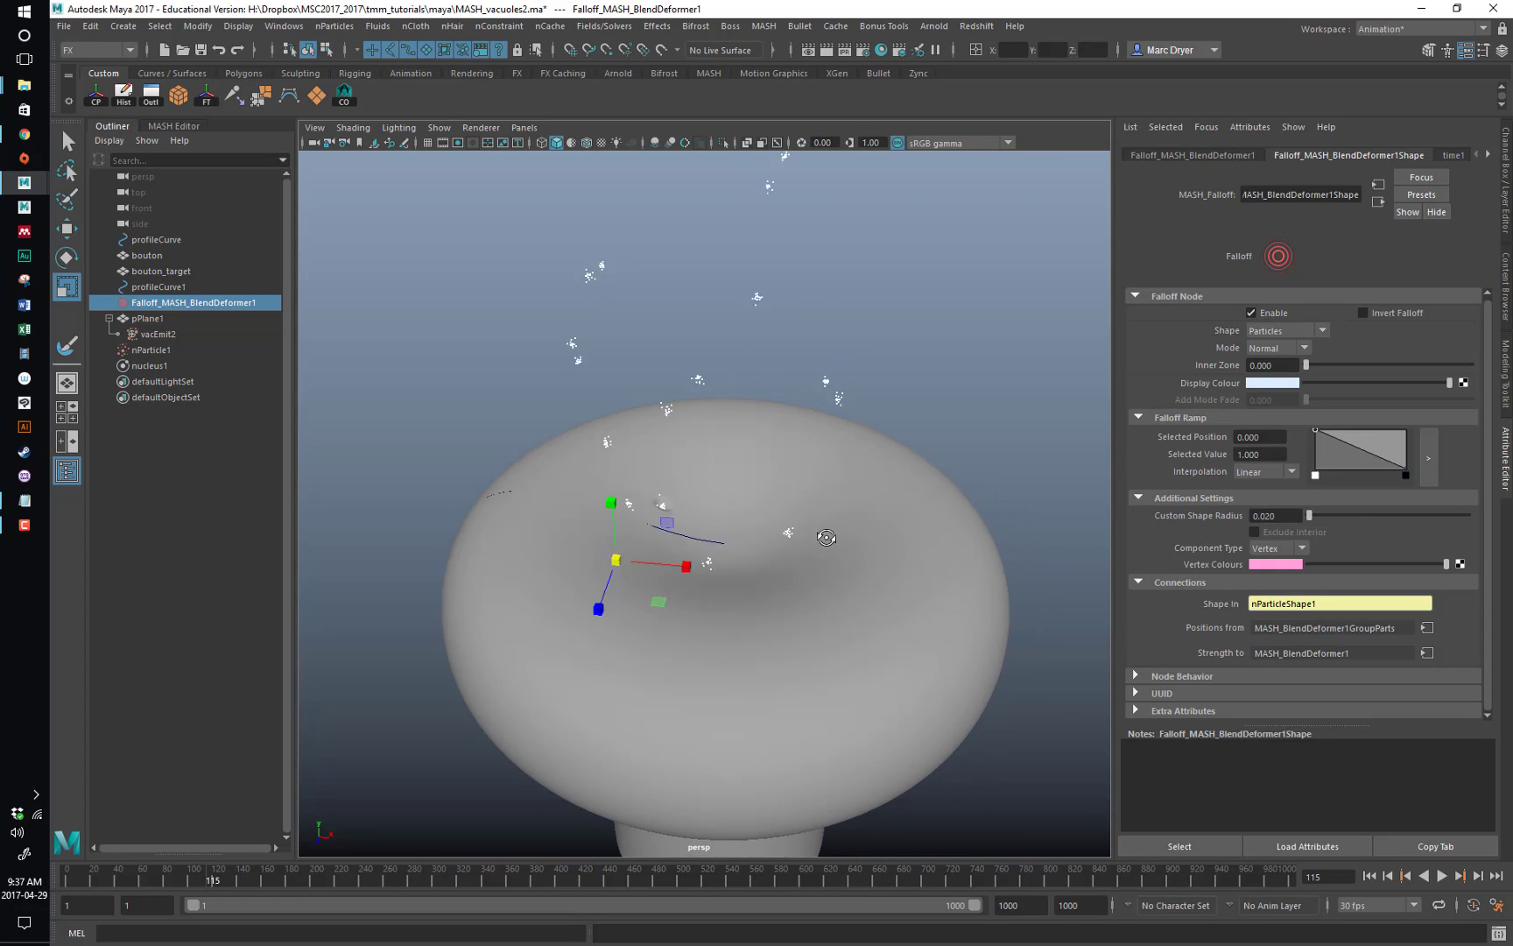
left_click(1442, 876)
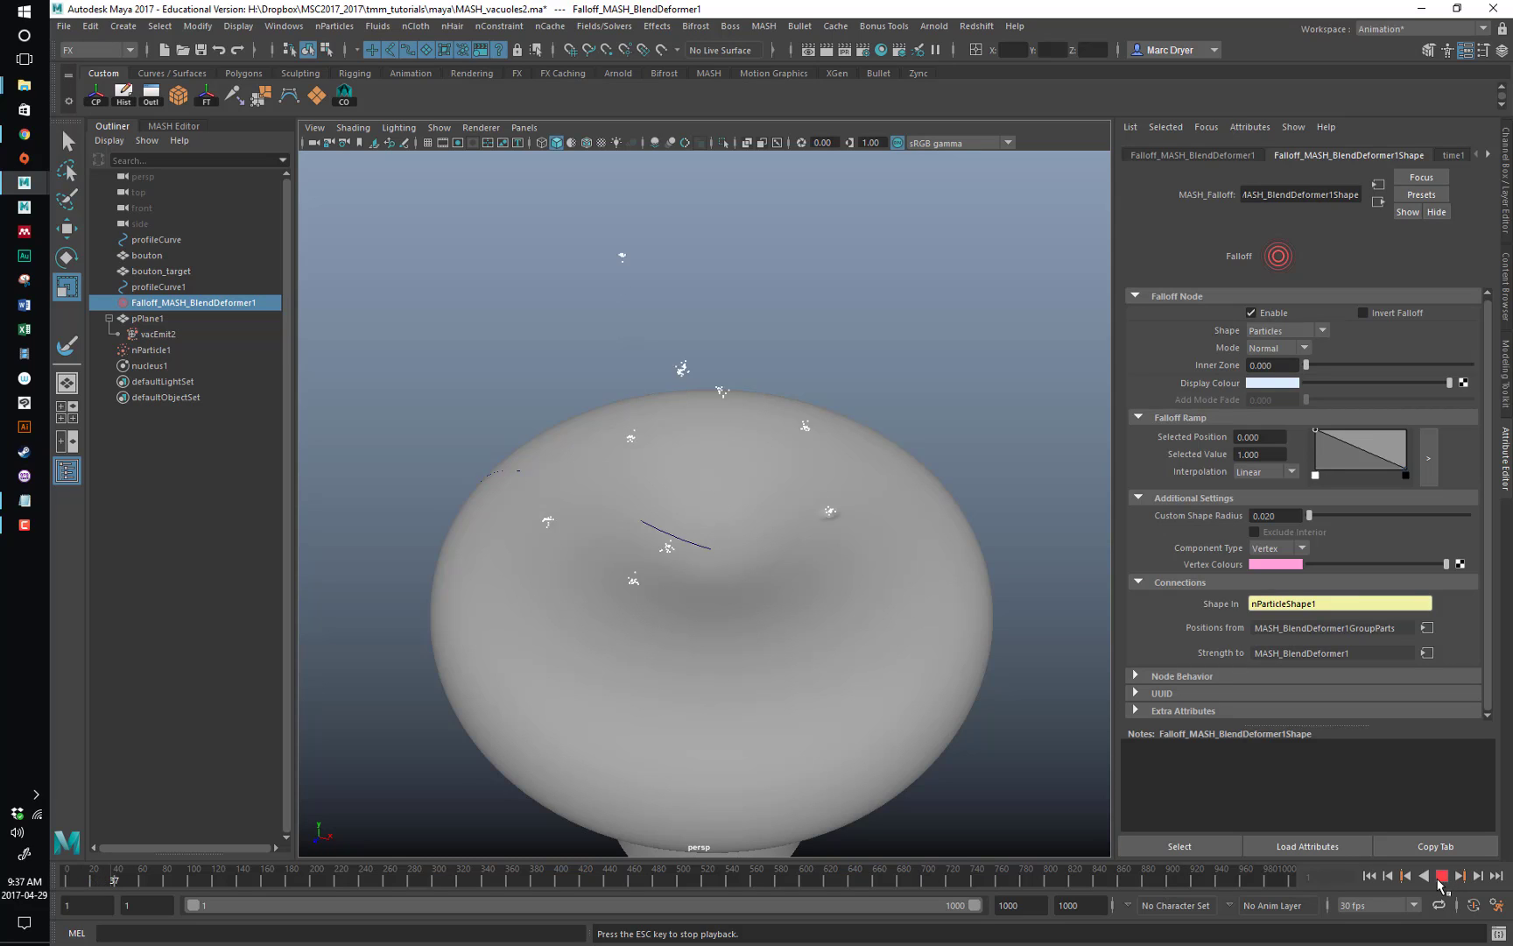
left_click(1443, 876)
Set Custom Shape Radius to 0.251 and replay from the start to check the dents.
left_click_drag(1310, 521, 1310, 520)
left_click(1370, 876)
left_click(1442, 876)
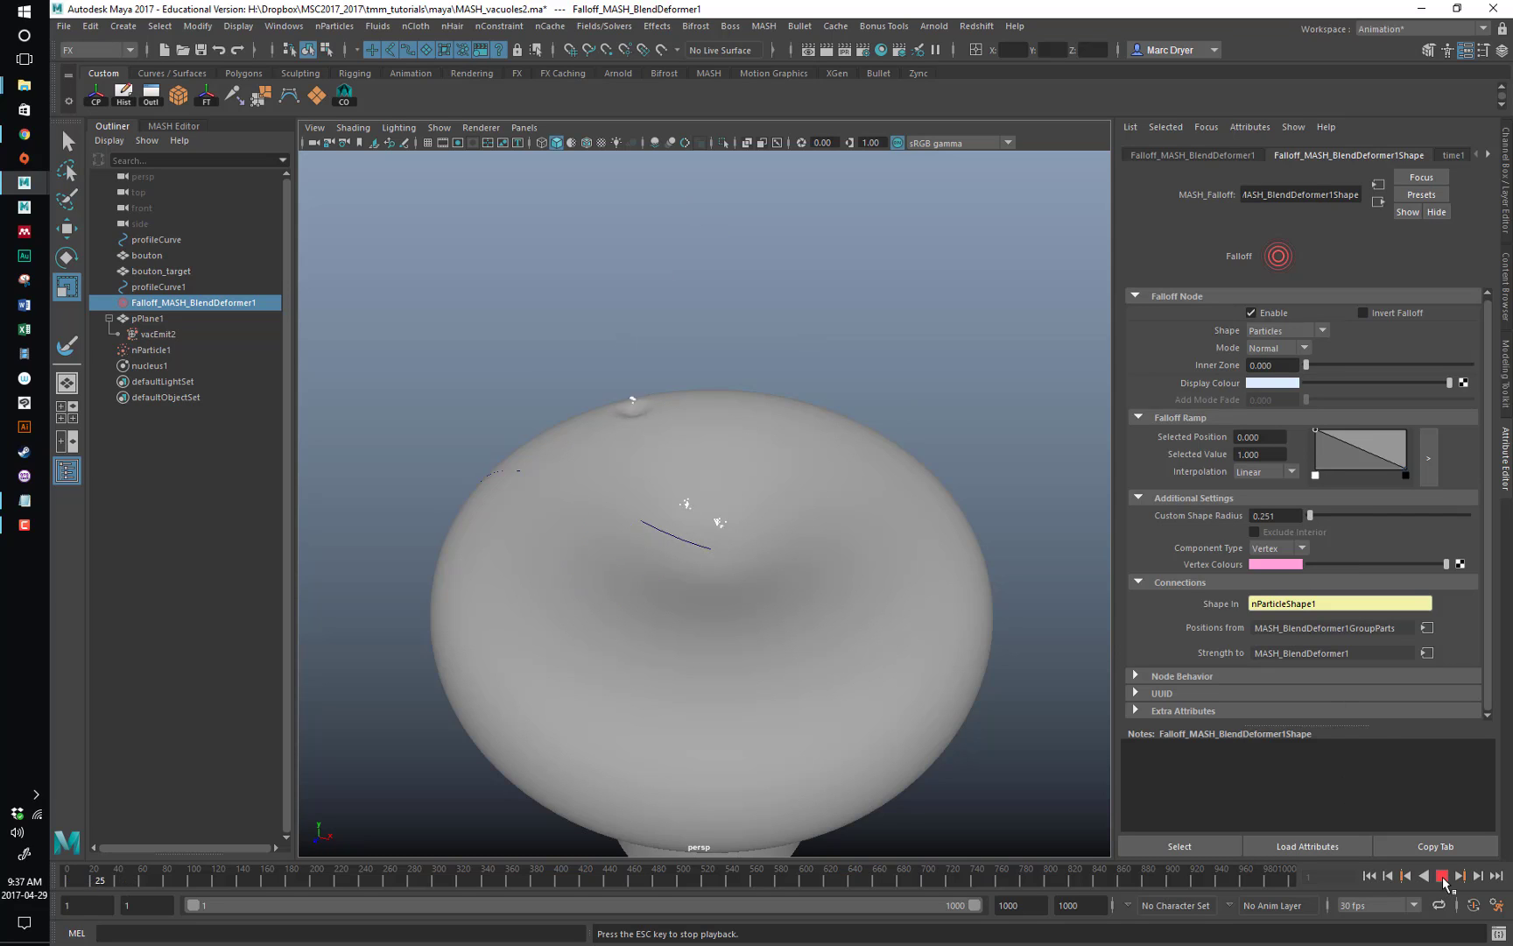
left_click(1443, 876)
left_click_drag(862, 629, 859, 599, "alt")
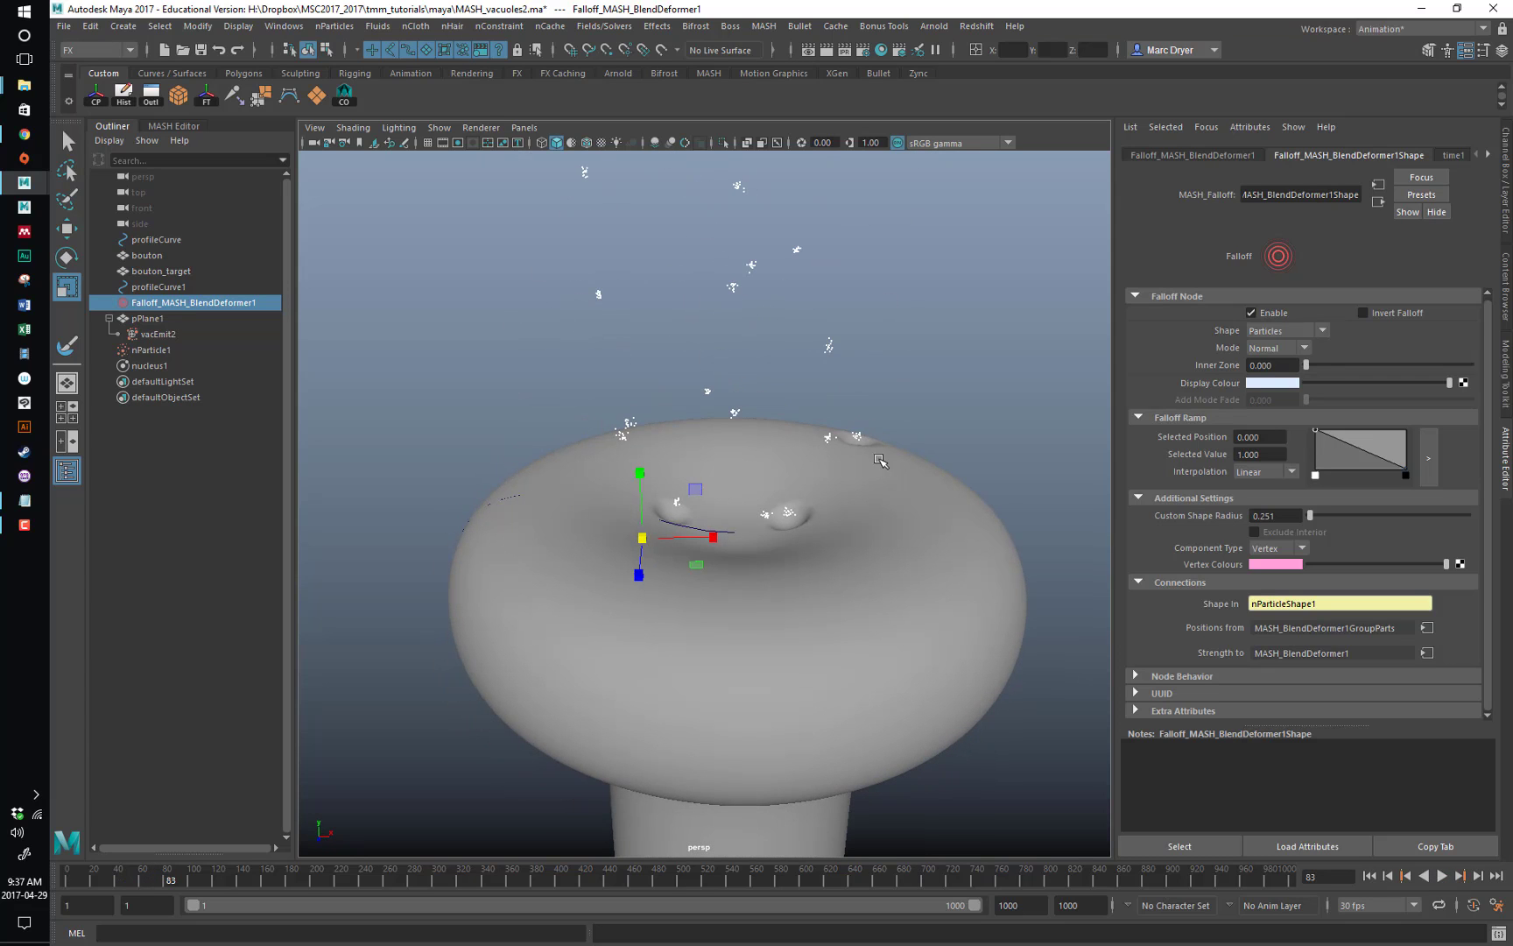
Add a MASH Jiggle Deformer to bouton and display the MASH_Jiggle1 settings.
left_click(994, 529)
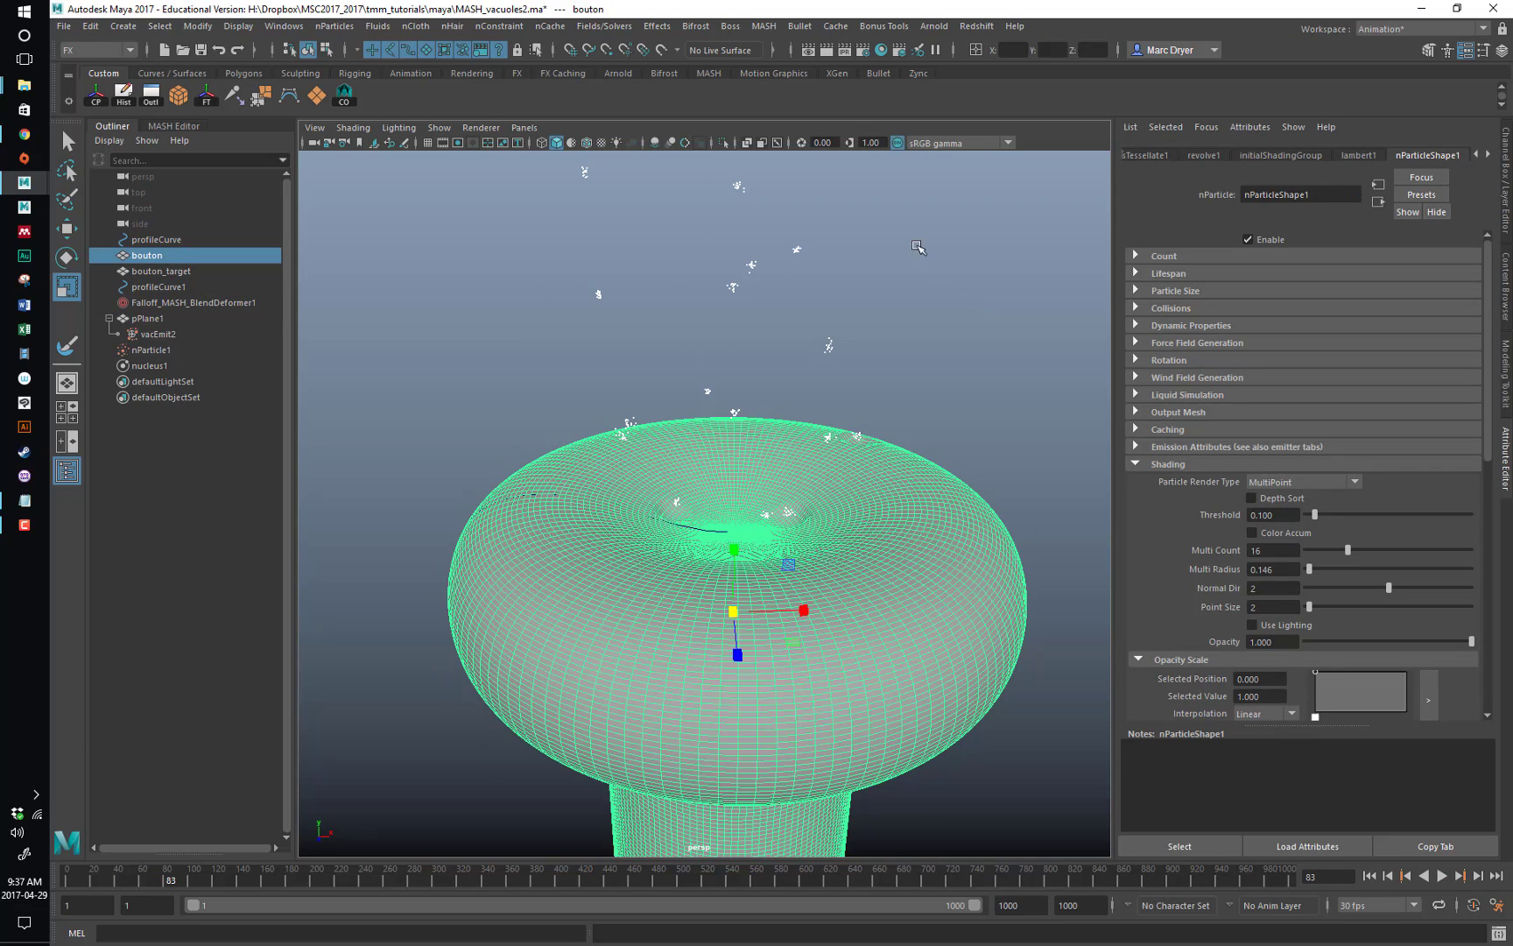
left_click(774, 29)
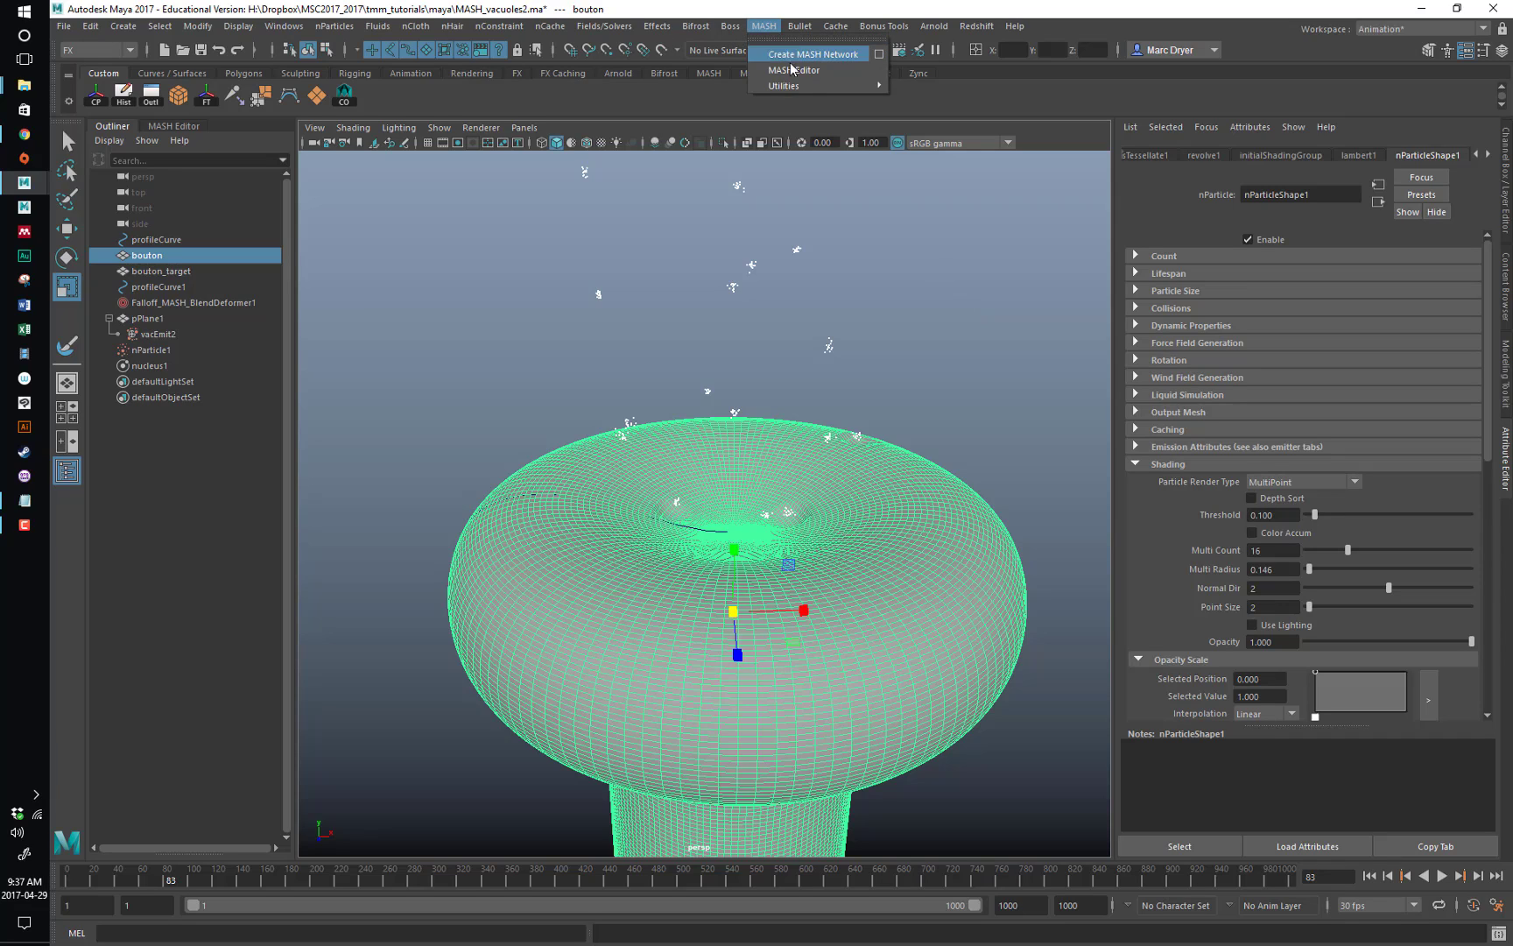
mouse_move(799, 86)
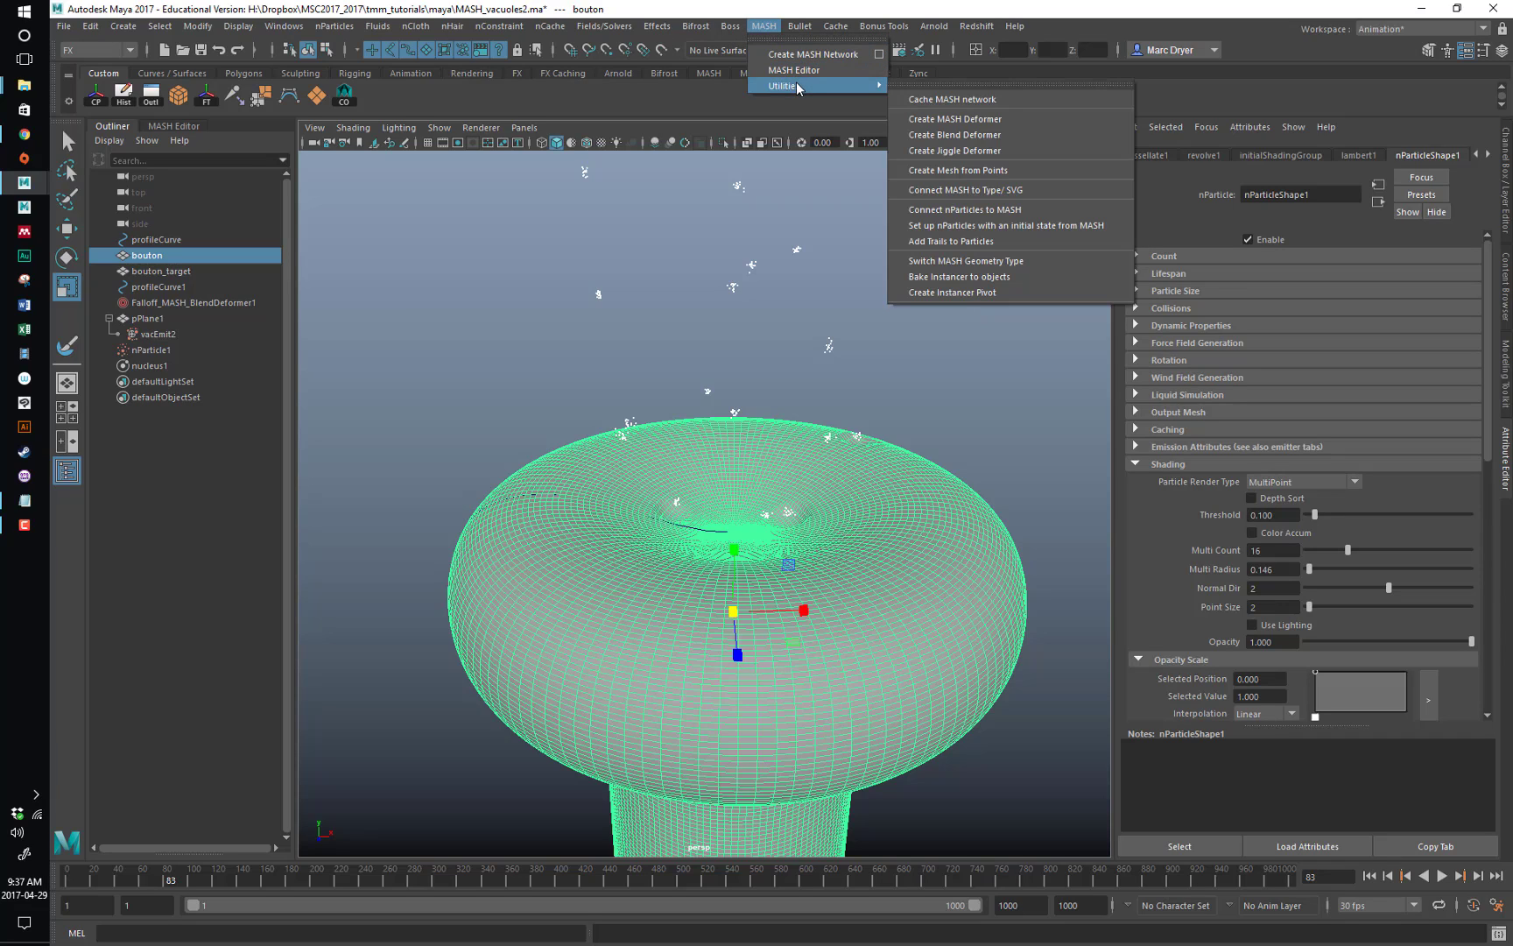
left_click(990, 153)
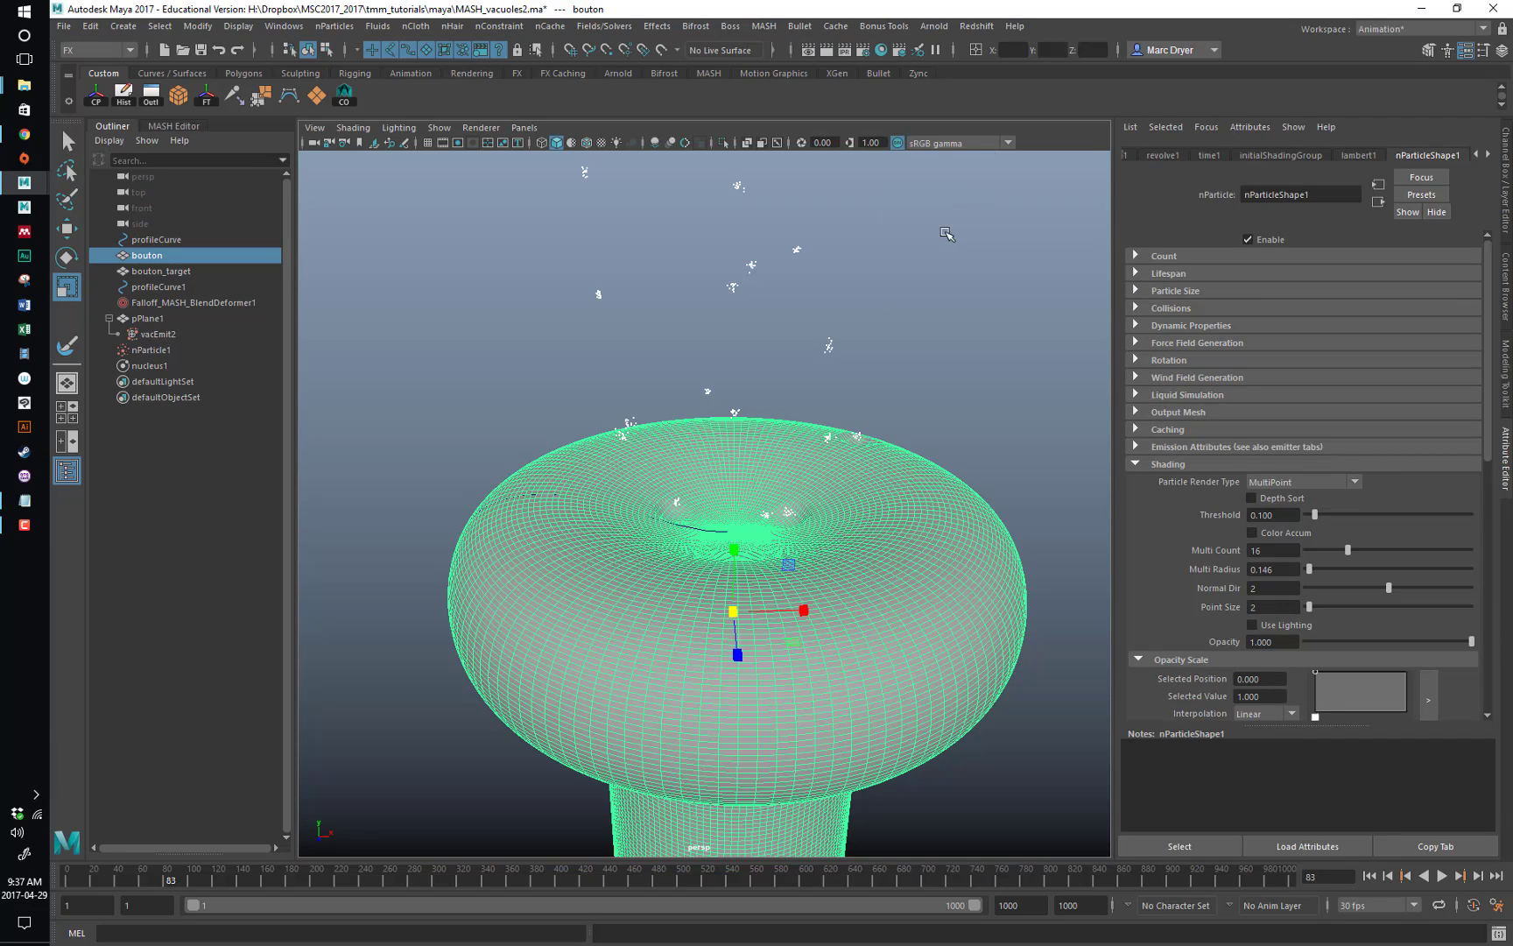
left_click_drag(976, 301, 956, 331, "alt")
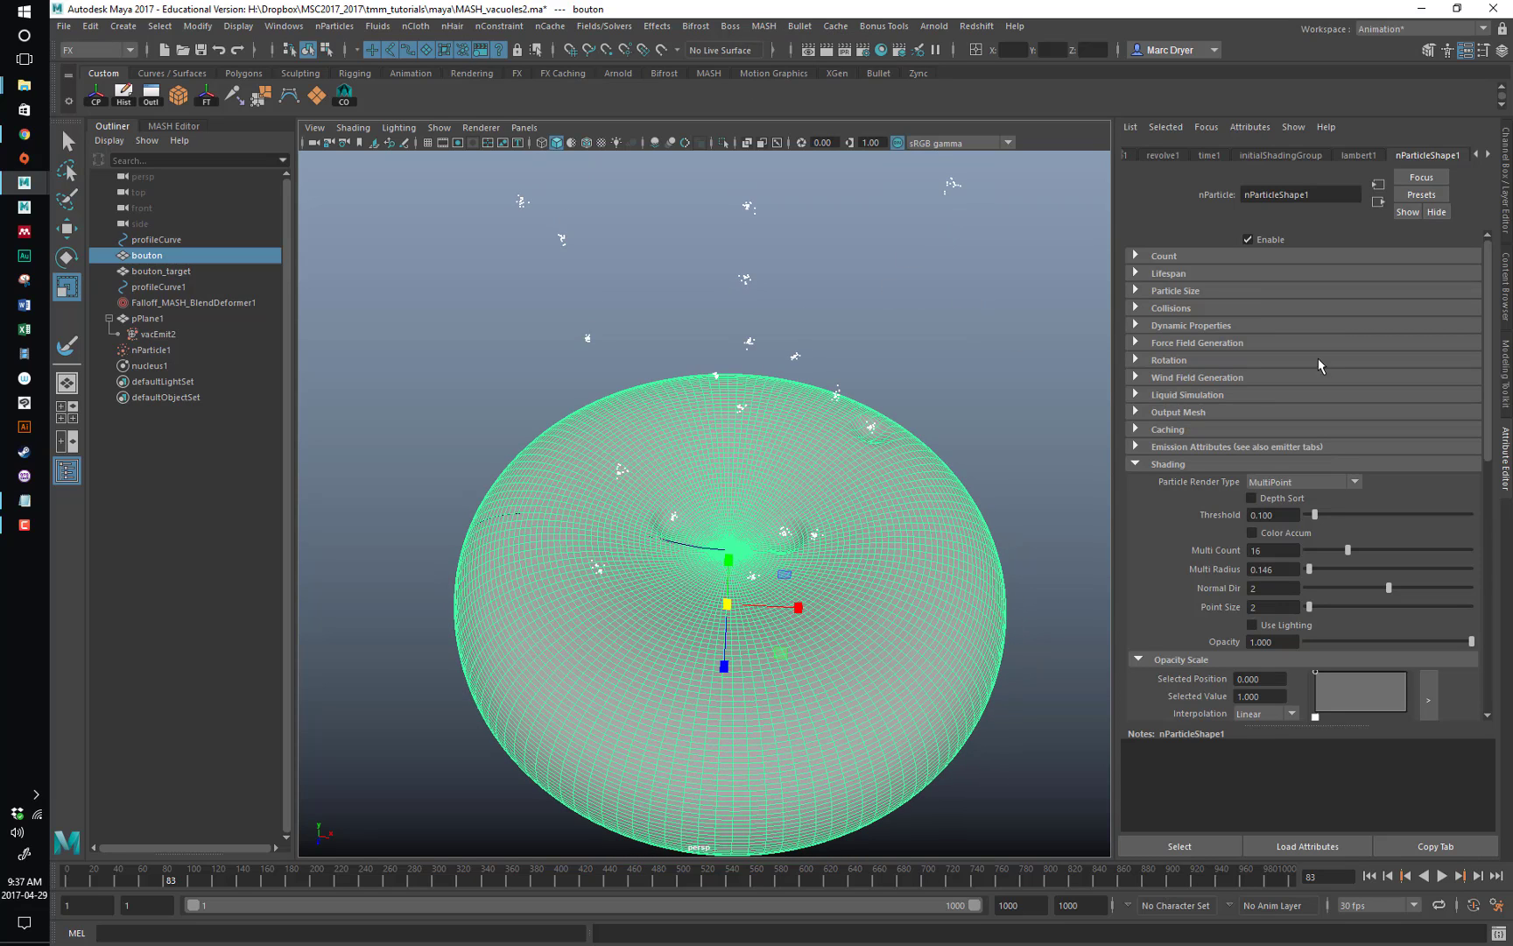
left_click(1486, 155)
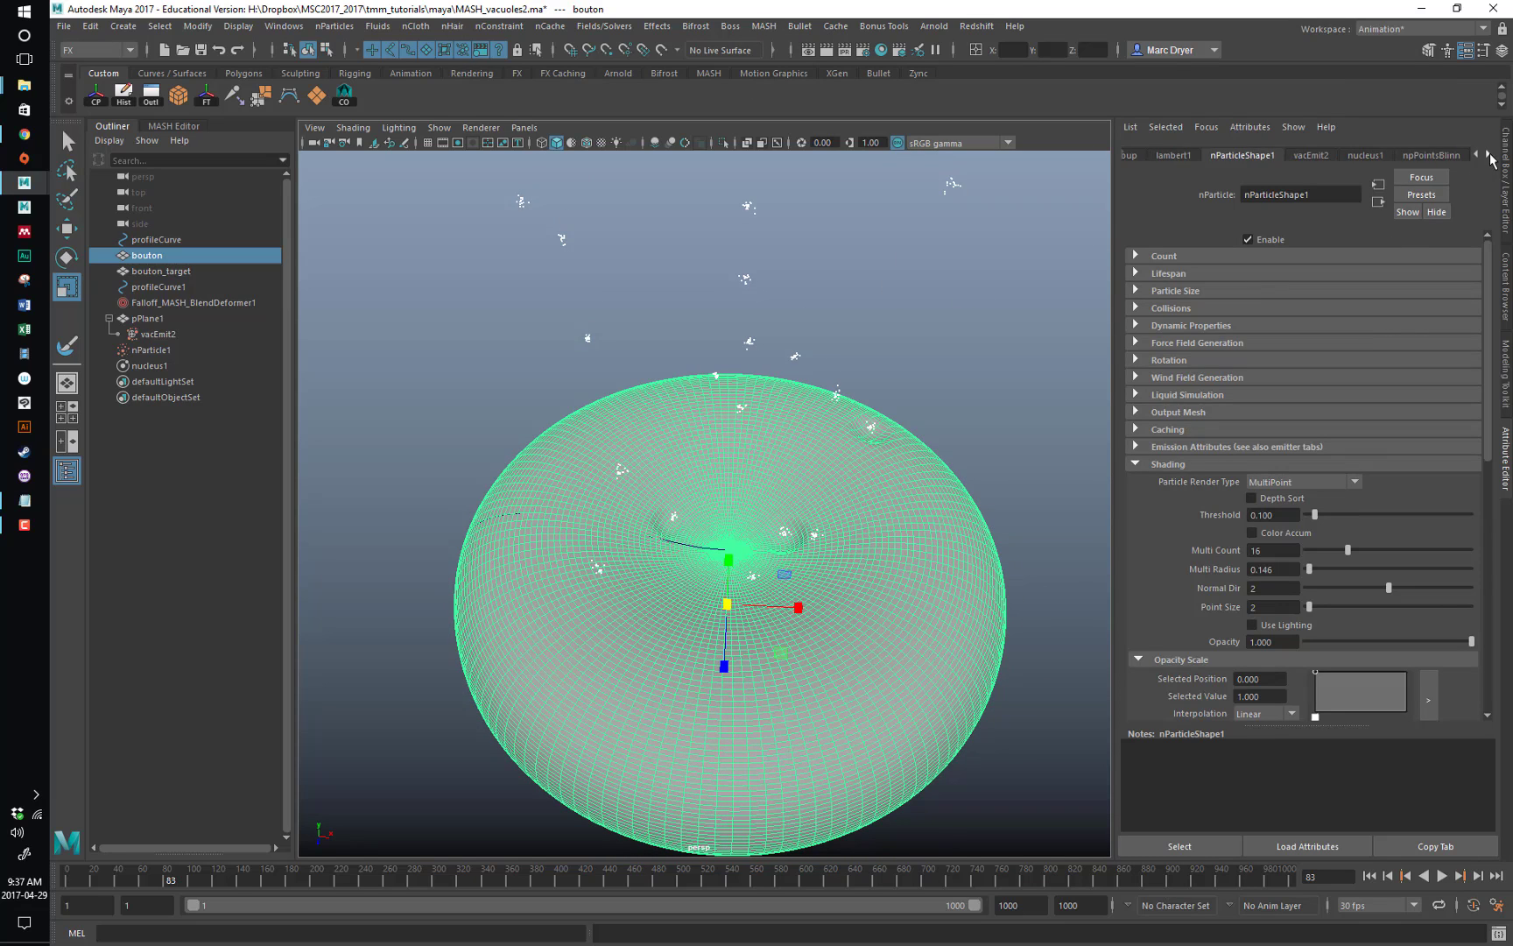
left_click(1478, 155)
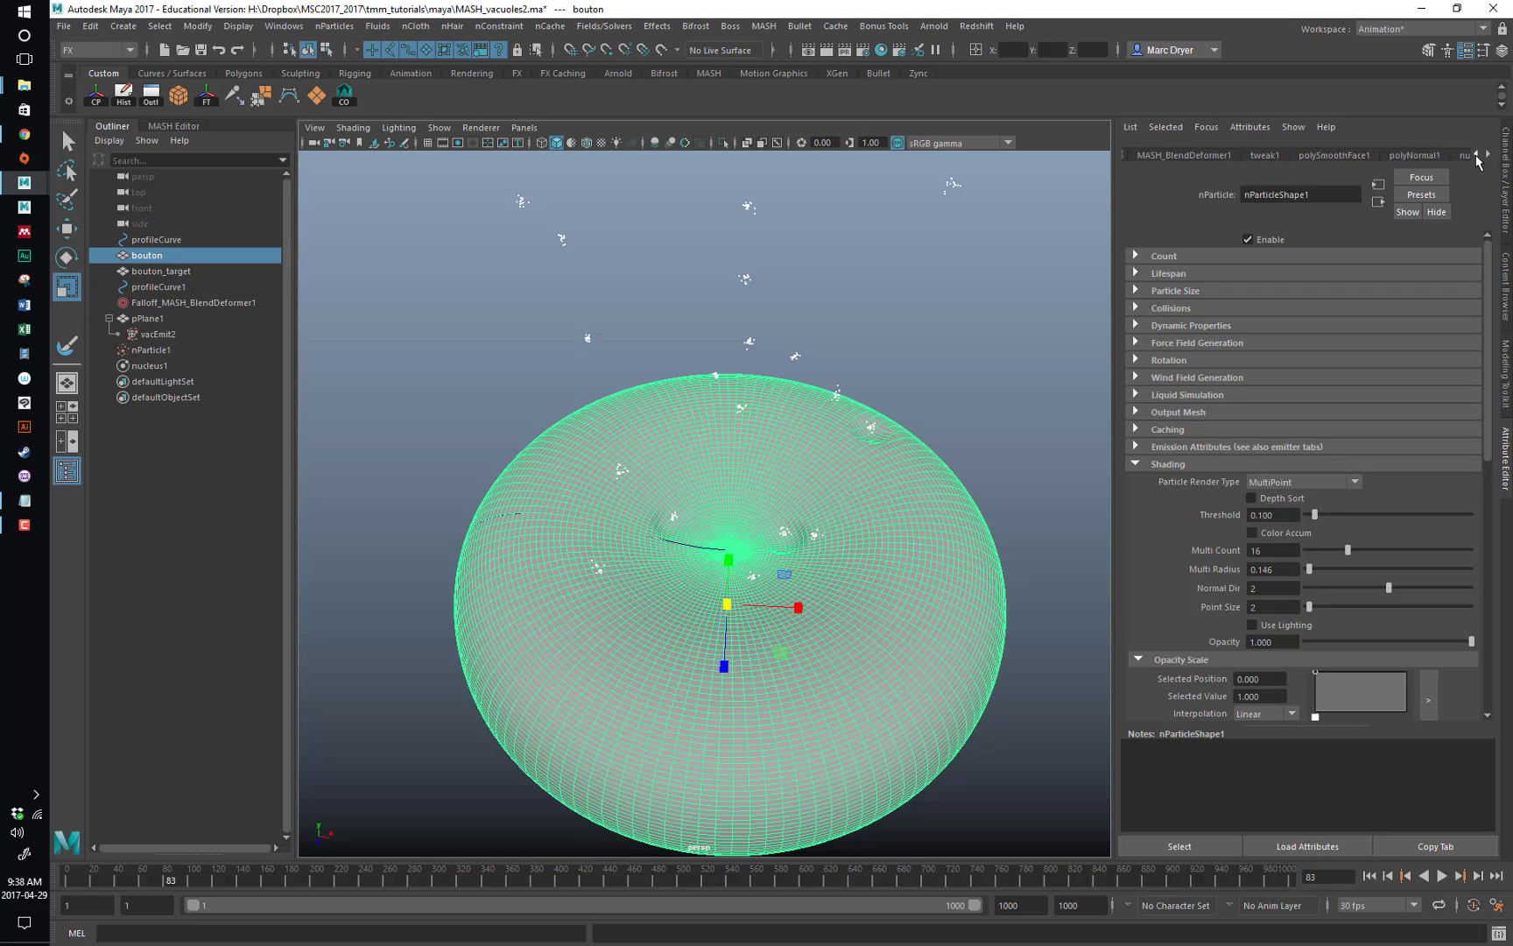
left_click(1169, 155)
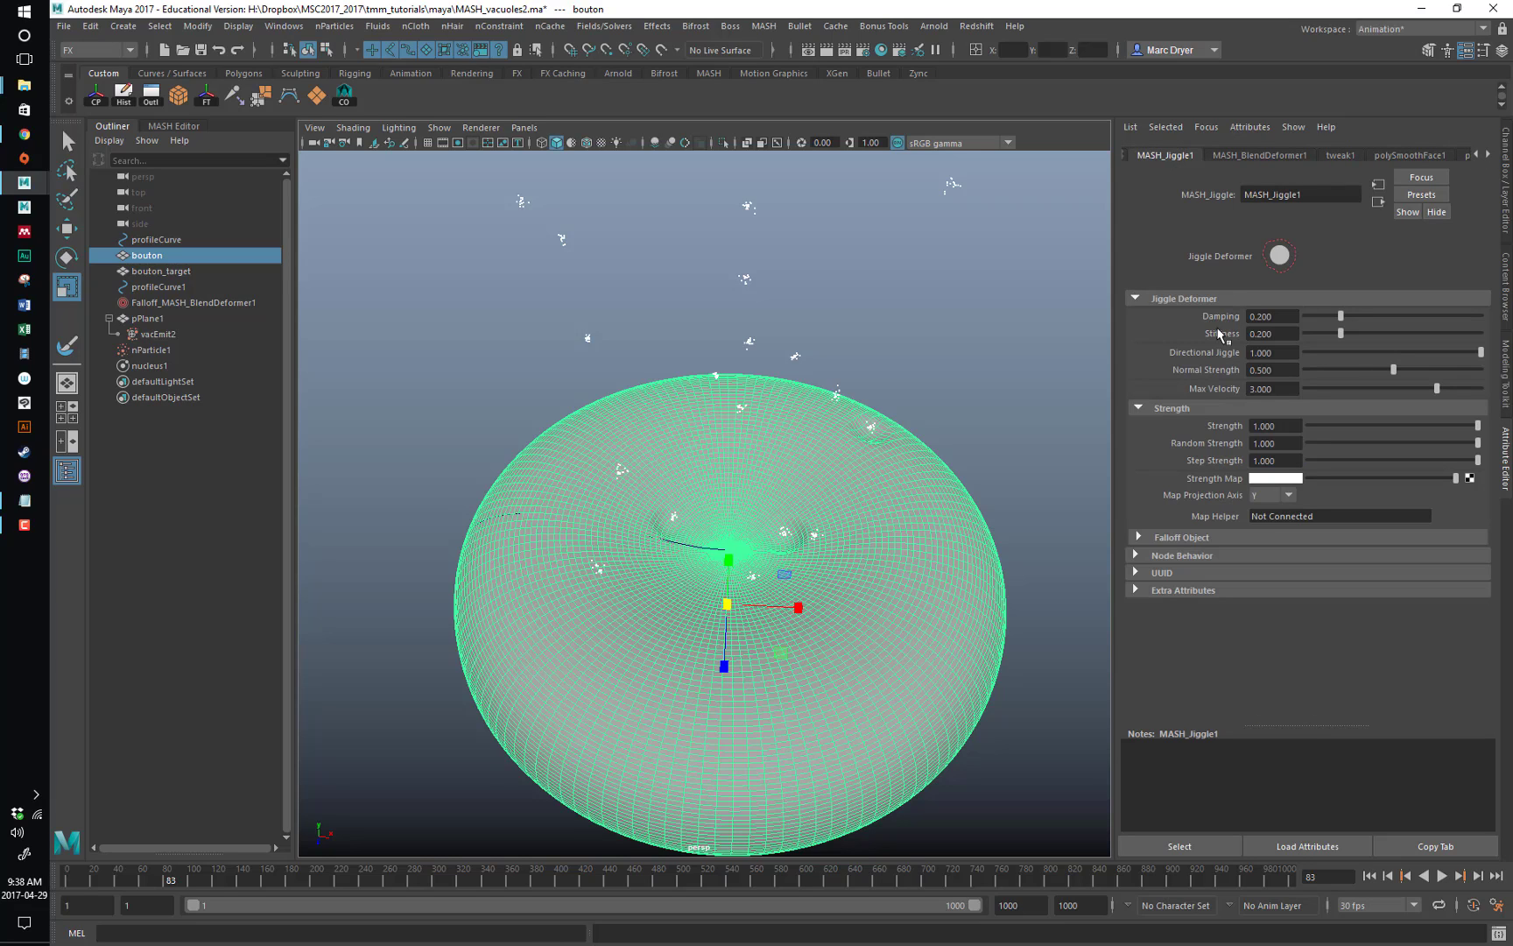
left_click(1003, 408)
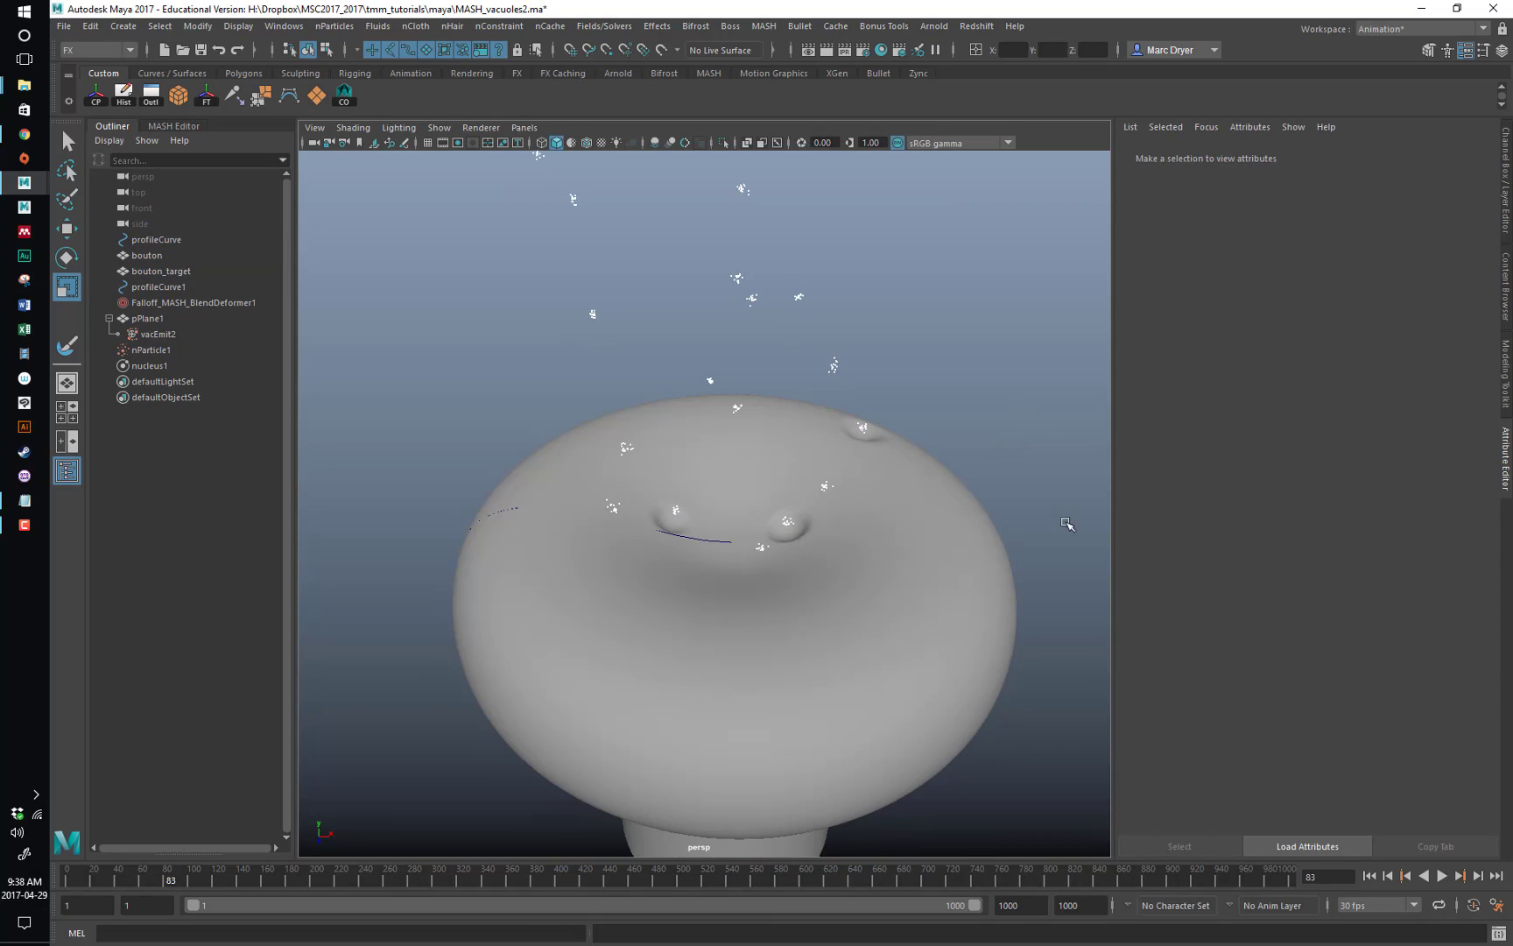
Open bouton's MASH_Jiggle1 settings in a floating window placed on the left.
left_click(961, 512)
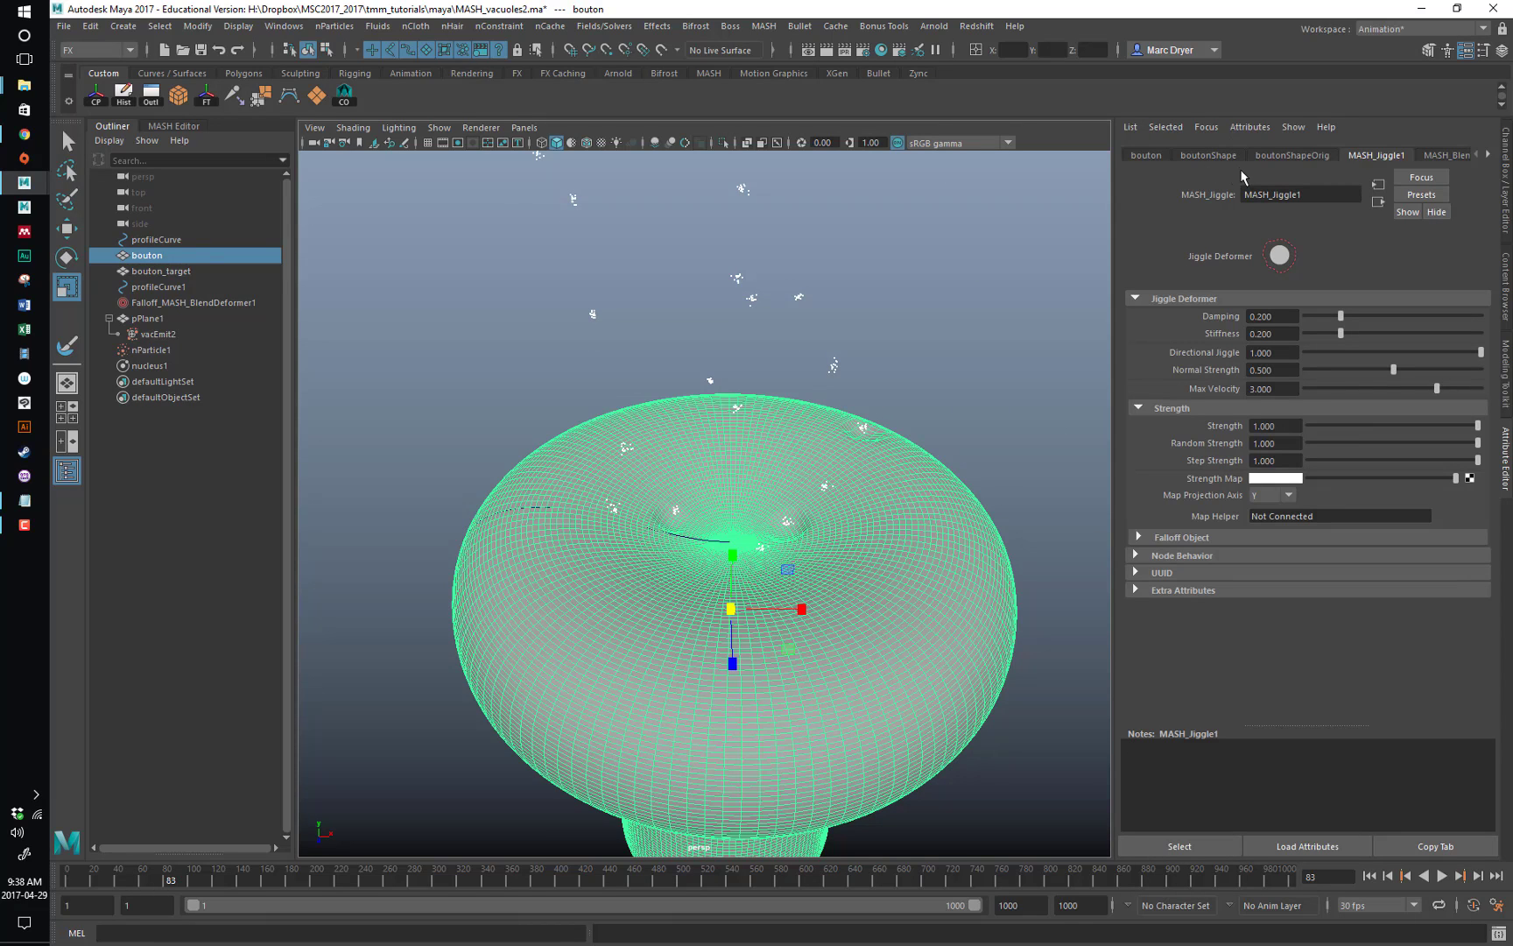
left_click(1437, 842)
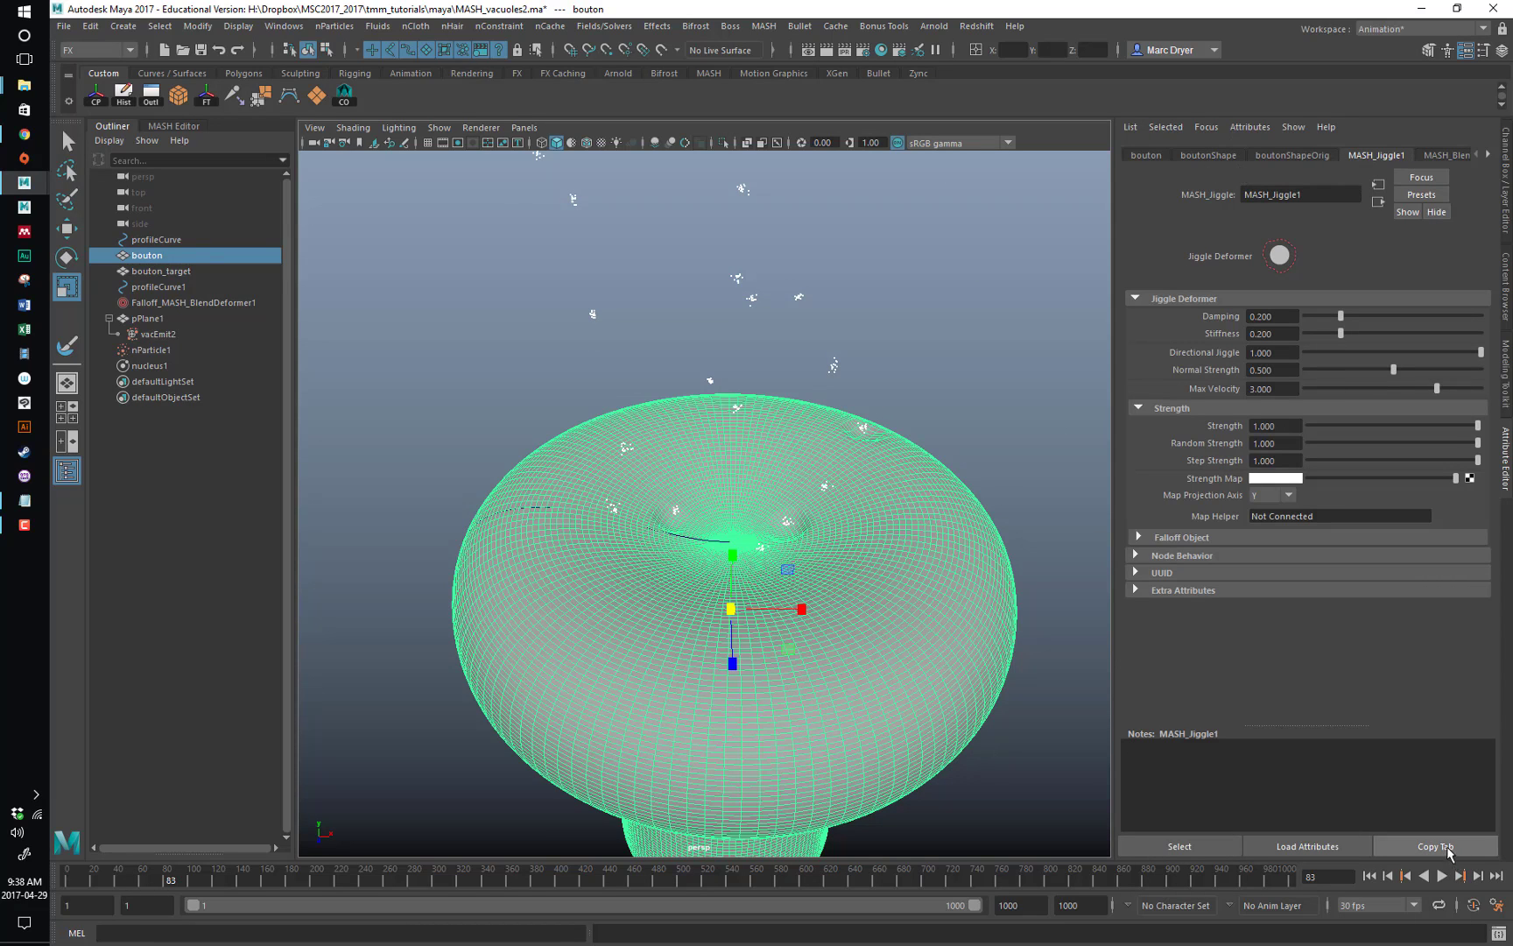
left_click_drag(686, 330, 247, 177)
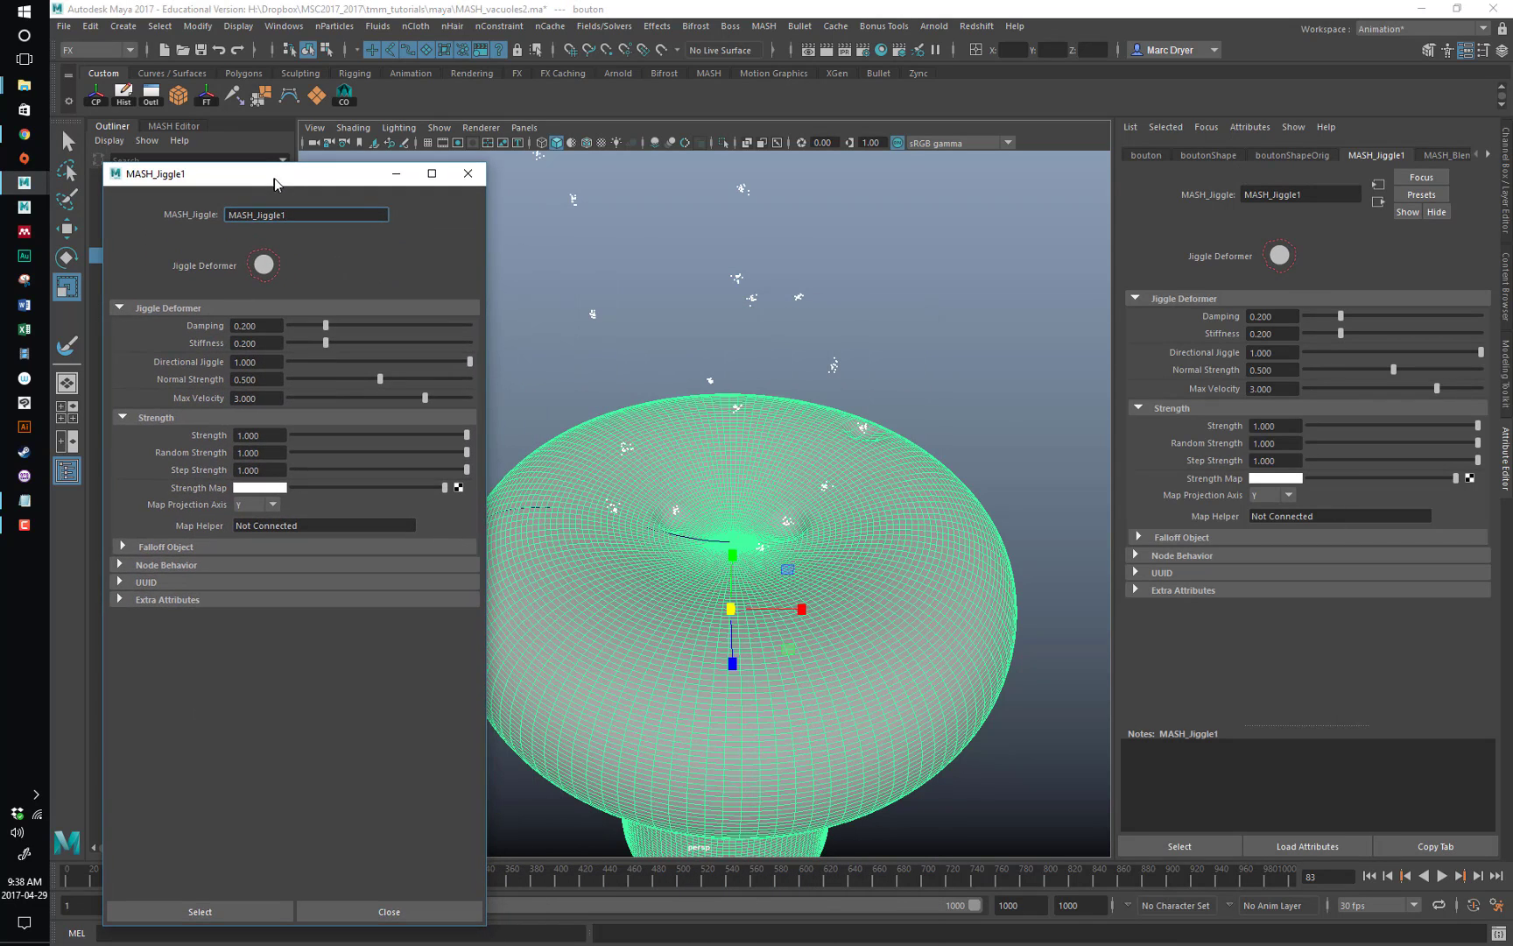
Deselect the mesh and replay the animation from the start to frame 83.
left_click(1007, 307)
left_click_drag(1007, 307, 1034, 266, "alt")
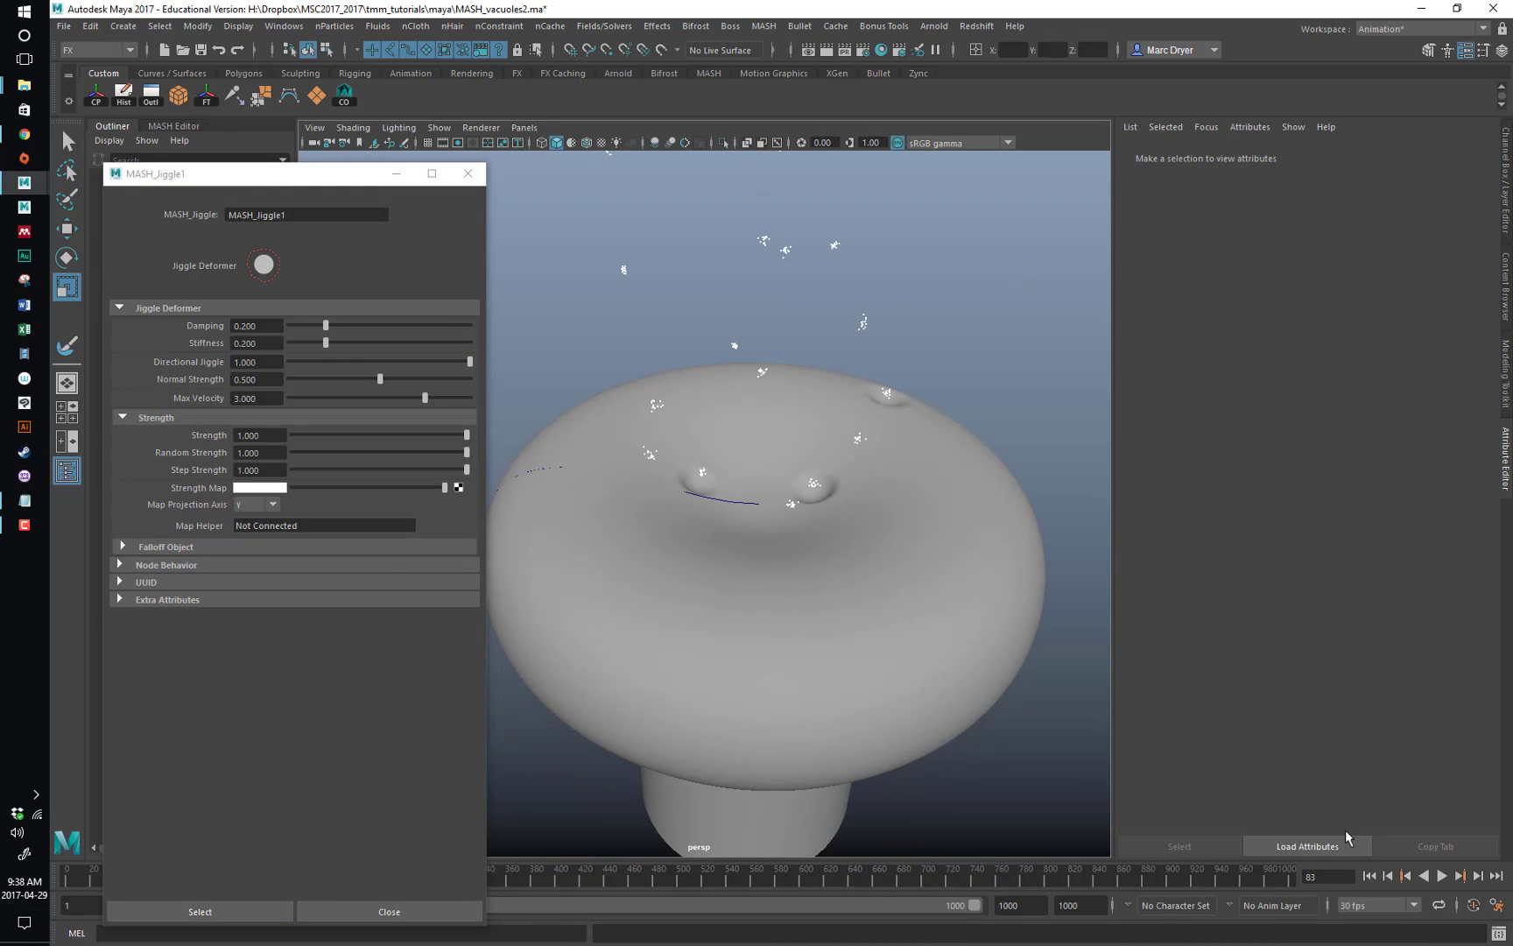
left_click(1370, 875)
left_click(1441, 876)
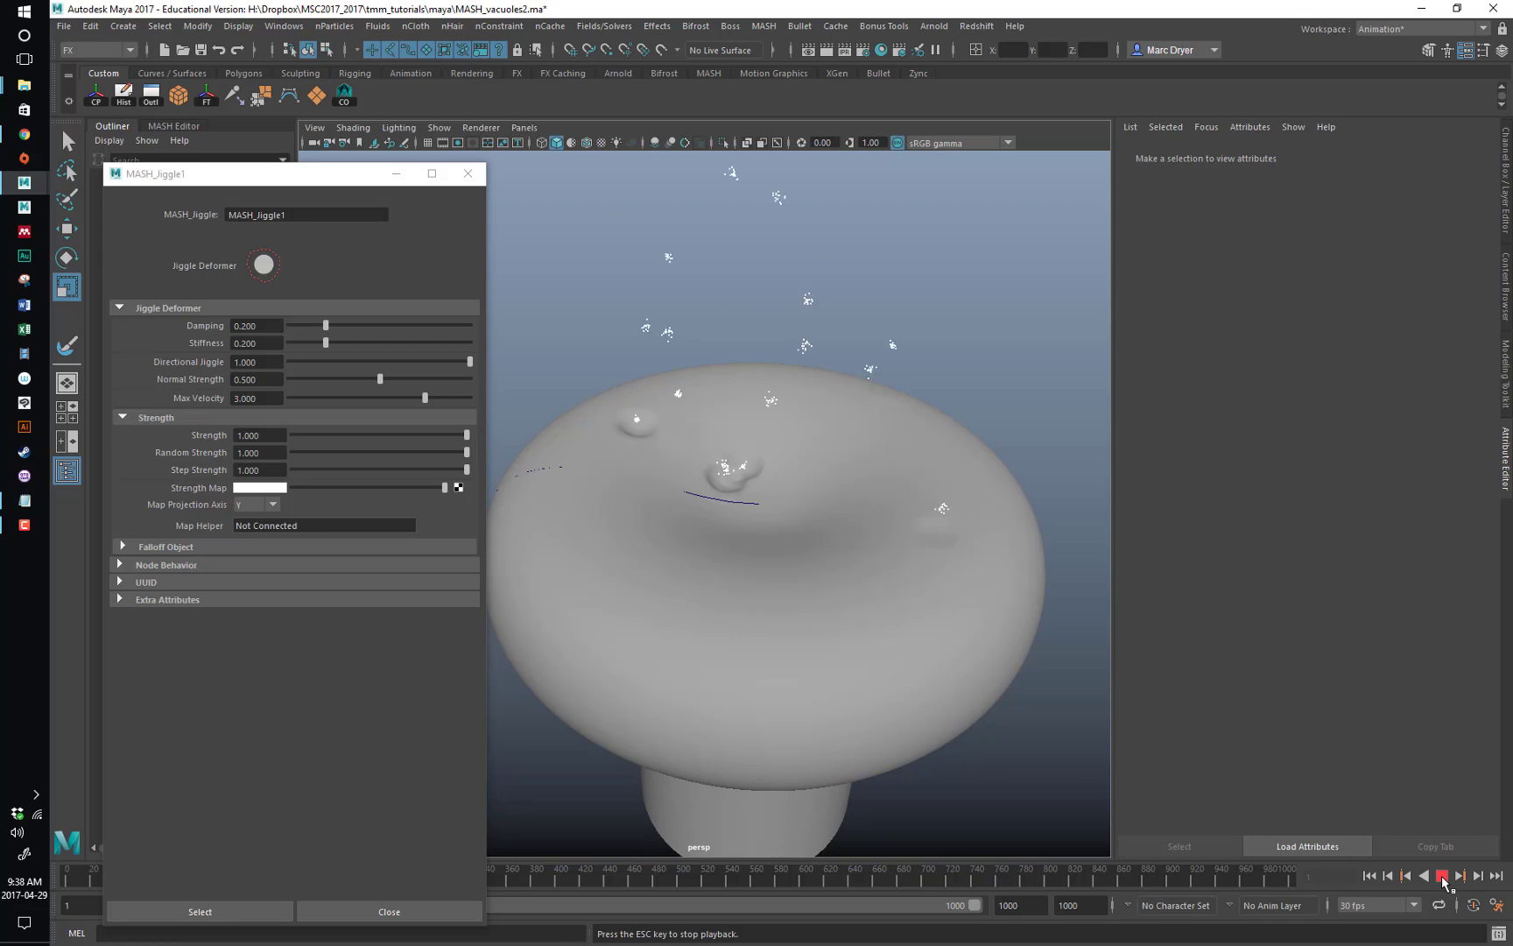
left_click(1442, 876)
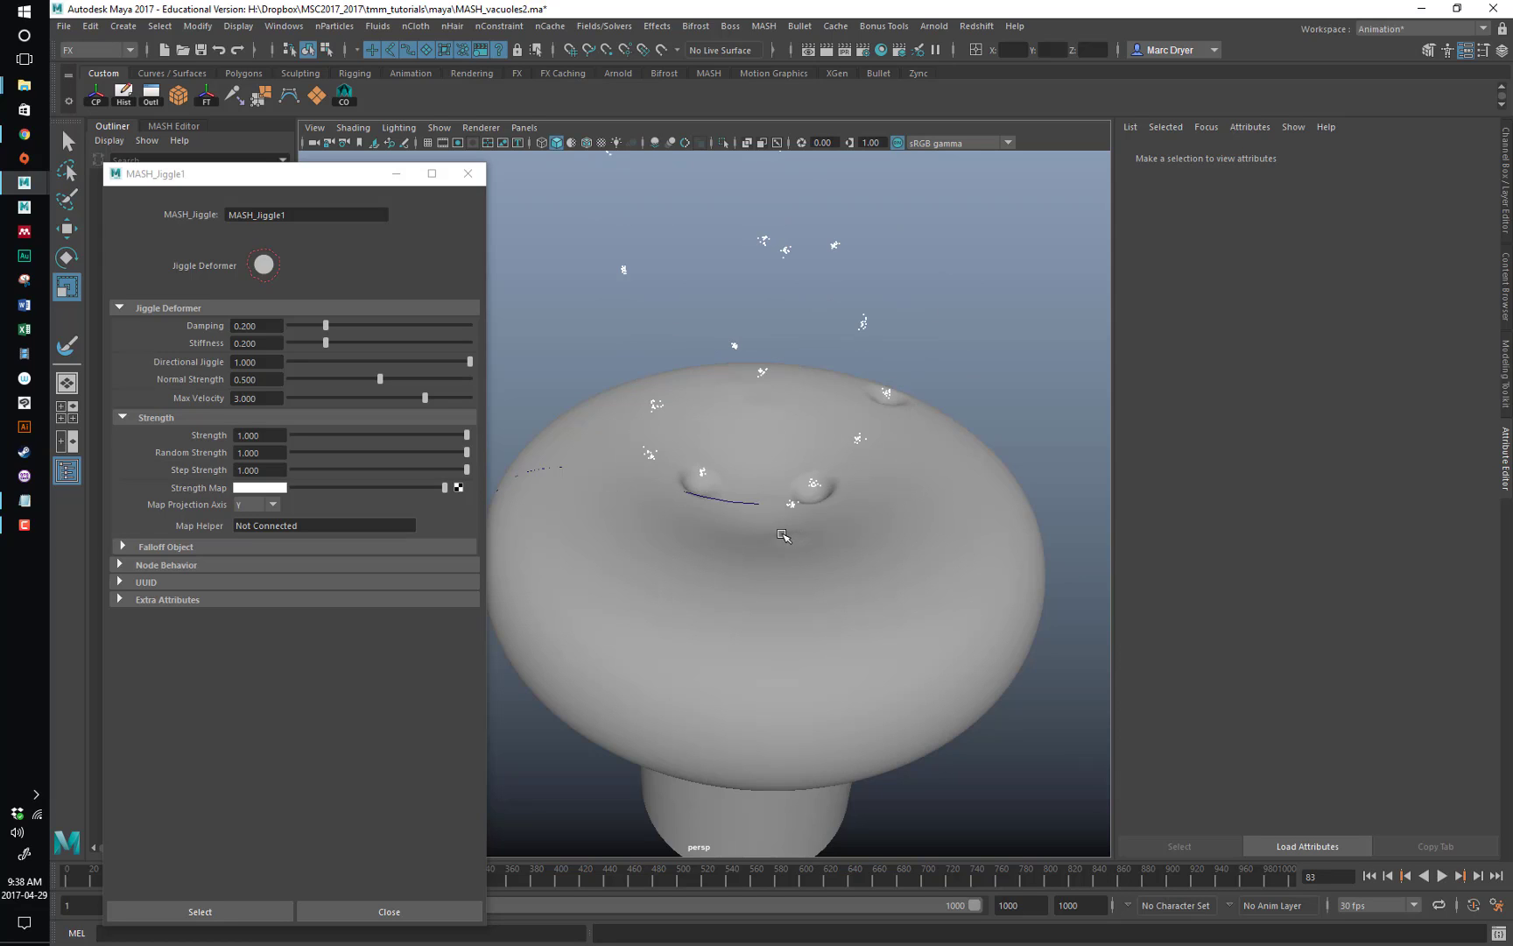
Set Directional Jiggle 2, Normal Strength 1 and Strength 2 in the MASH_Jiggle1 window.
left_click(270, 361)
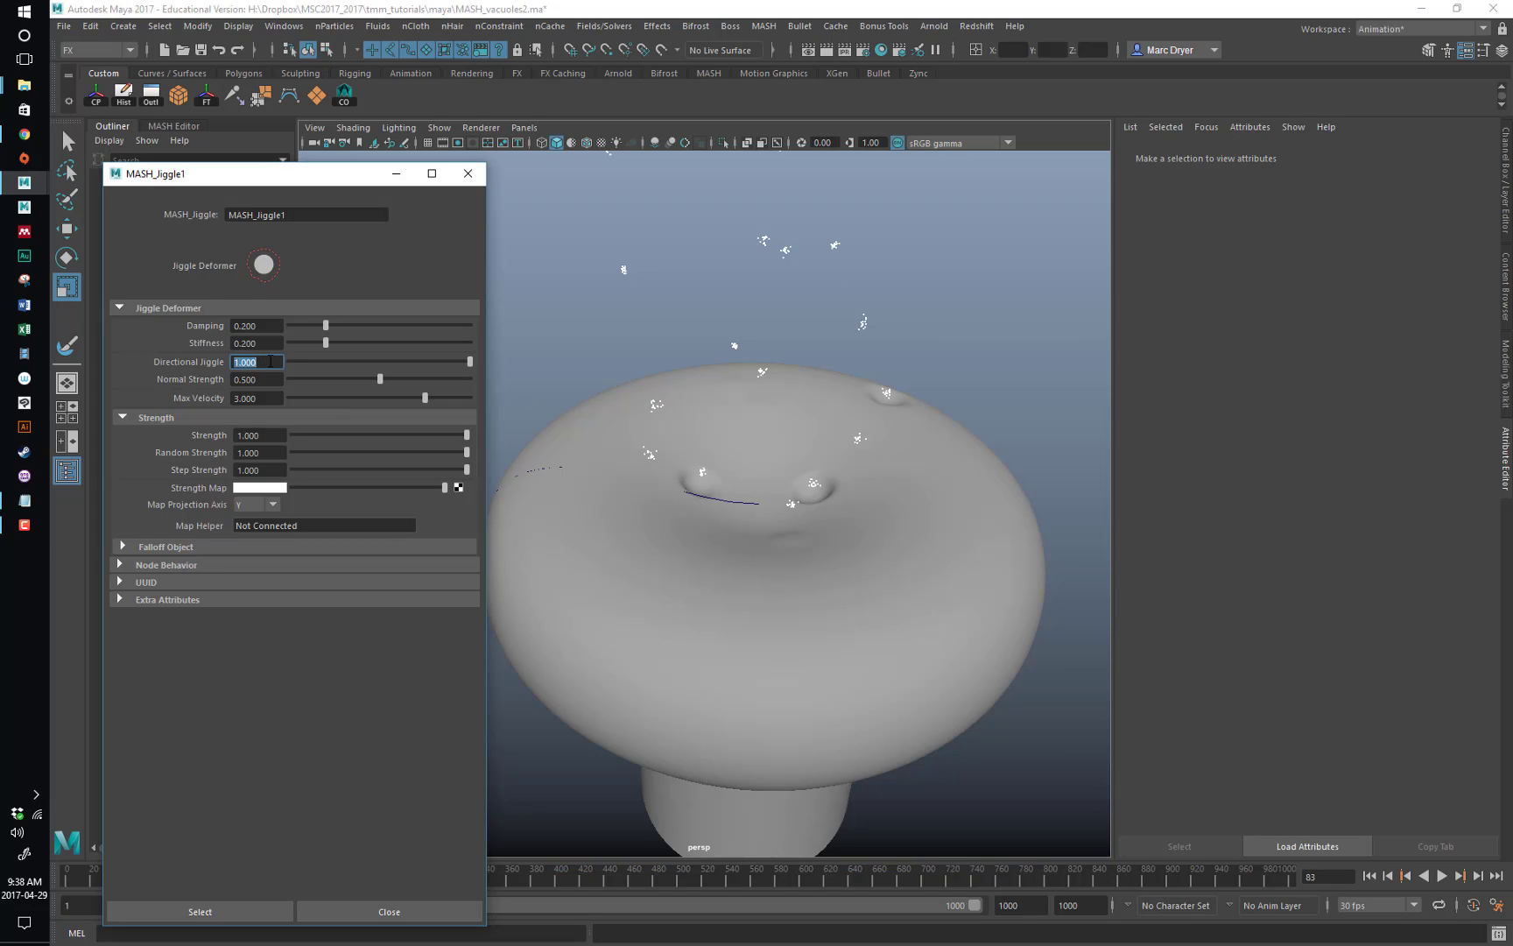
left_click(272, 382)
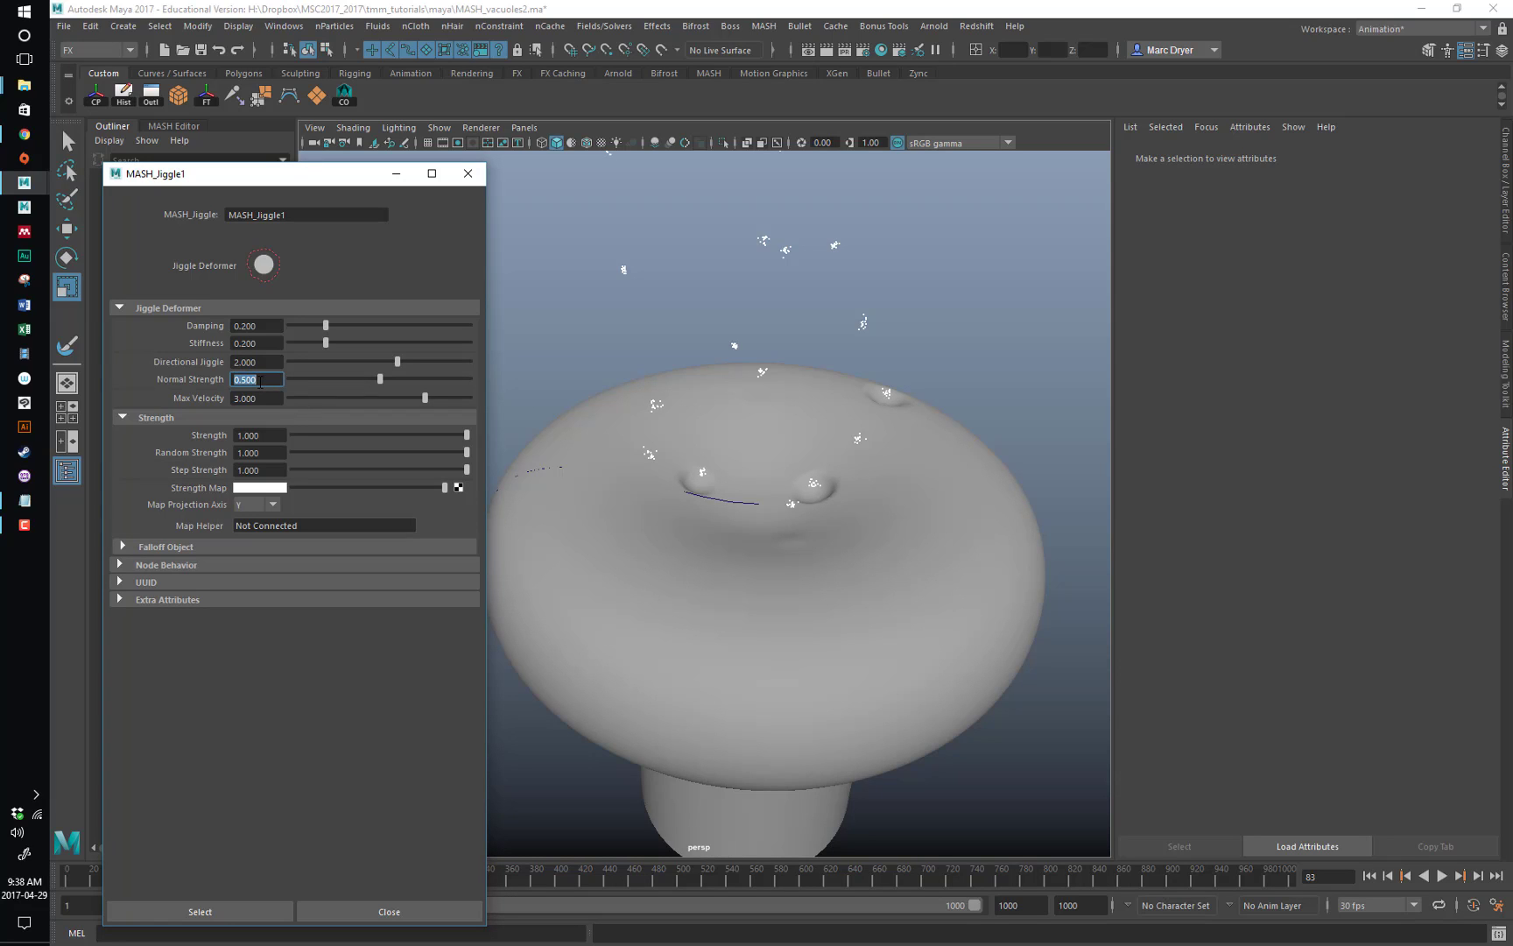
type("1")
key("Return")
left_click(269, 435)
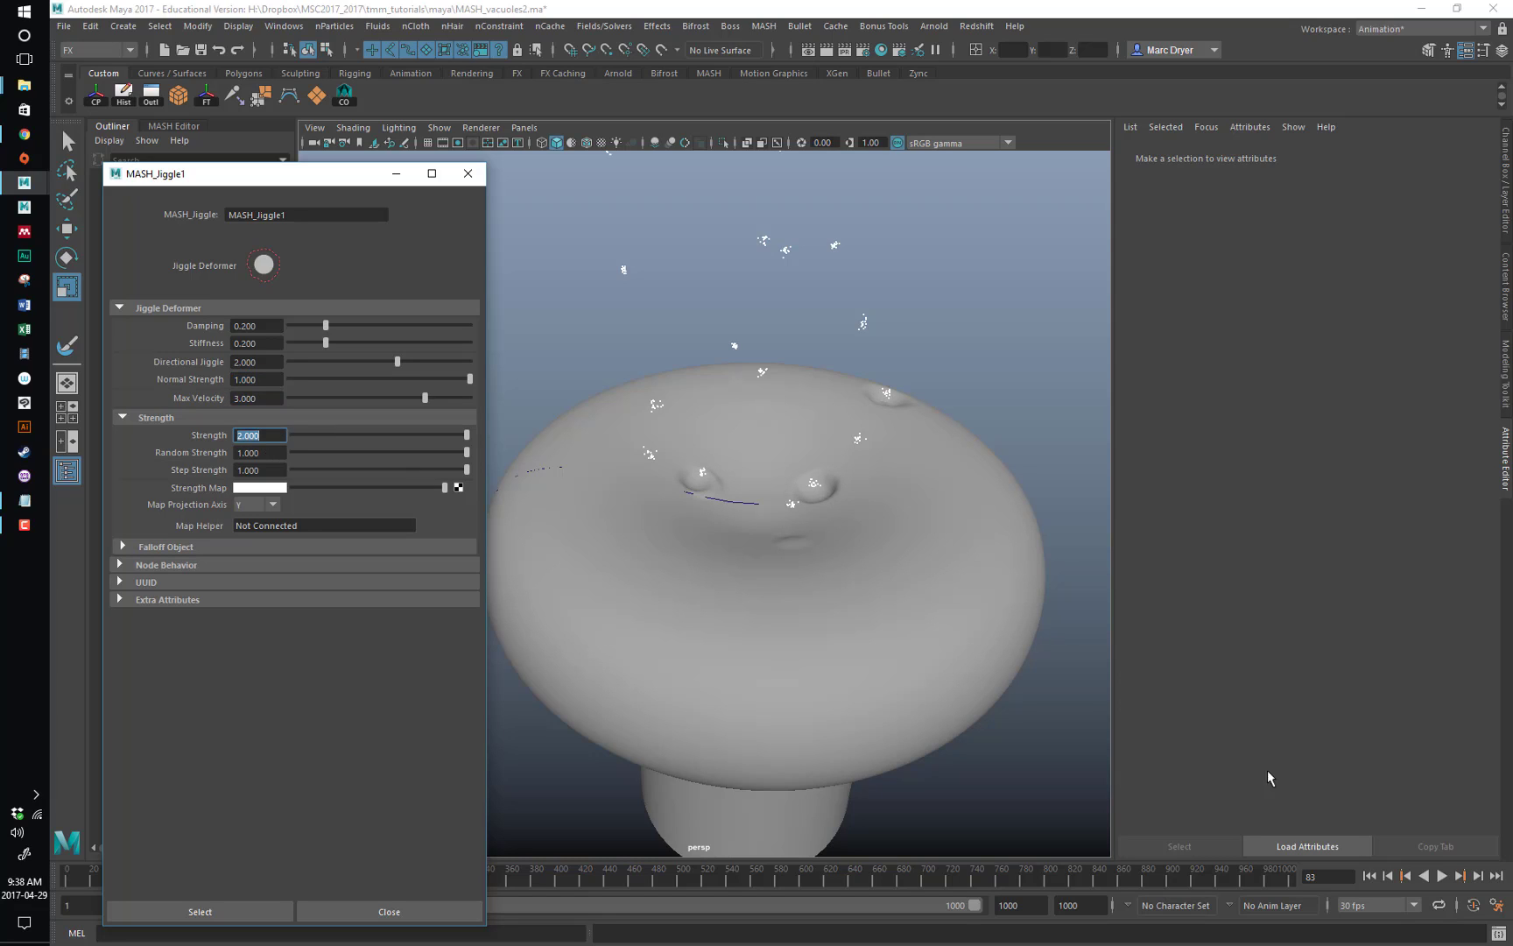
Replay the animation from the start to frame 105 and orbit to view the wobbling dents.
left_click(1372, 876)
left_click(1442, 875)
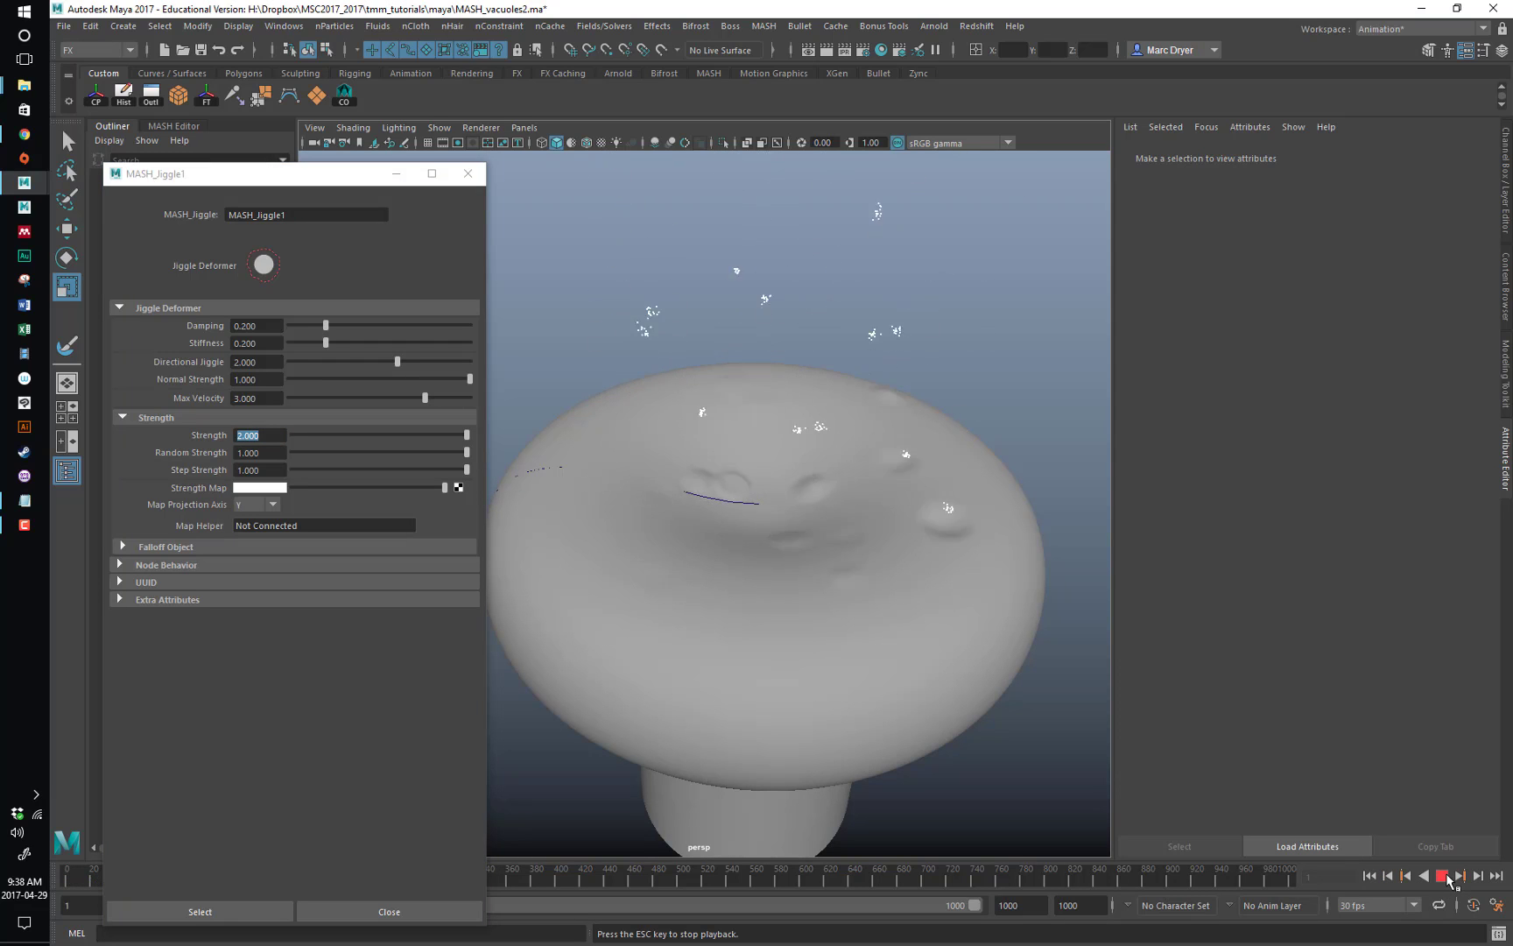
left_click(1442, 876)
left_click_drag(867, 525, 809, 519, "alt")
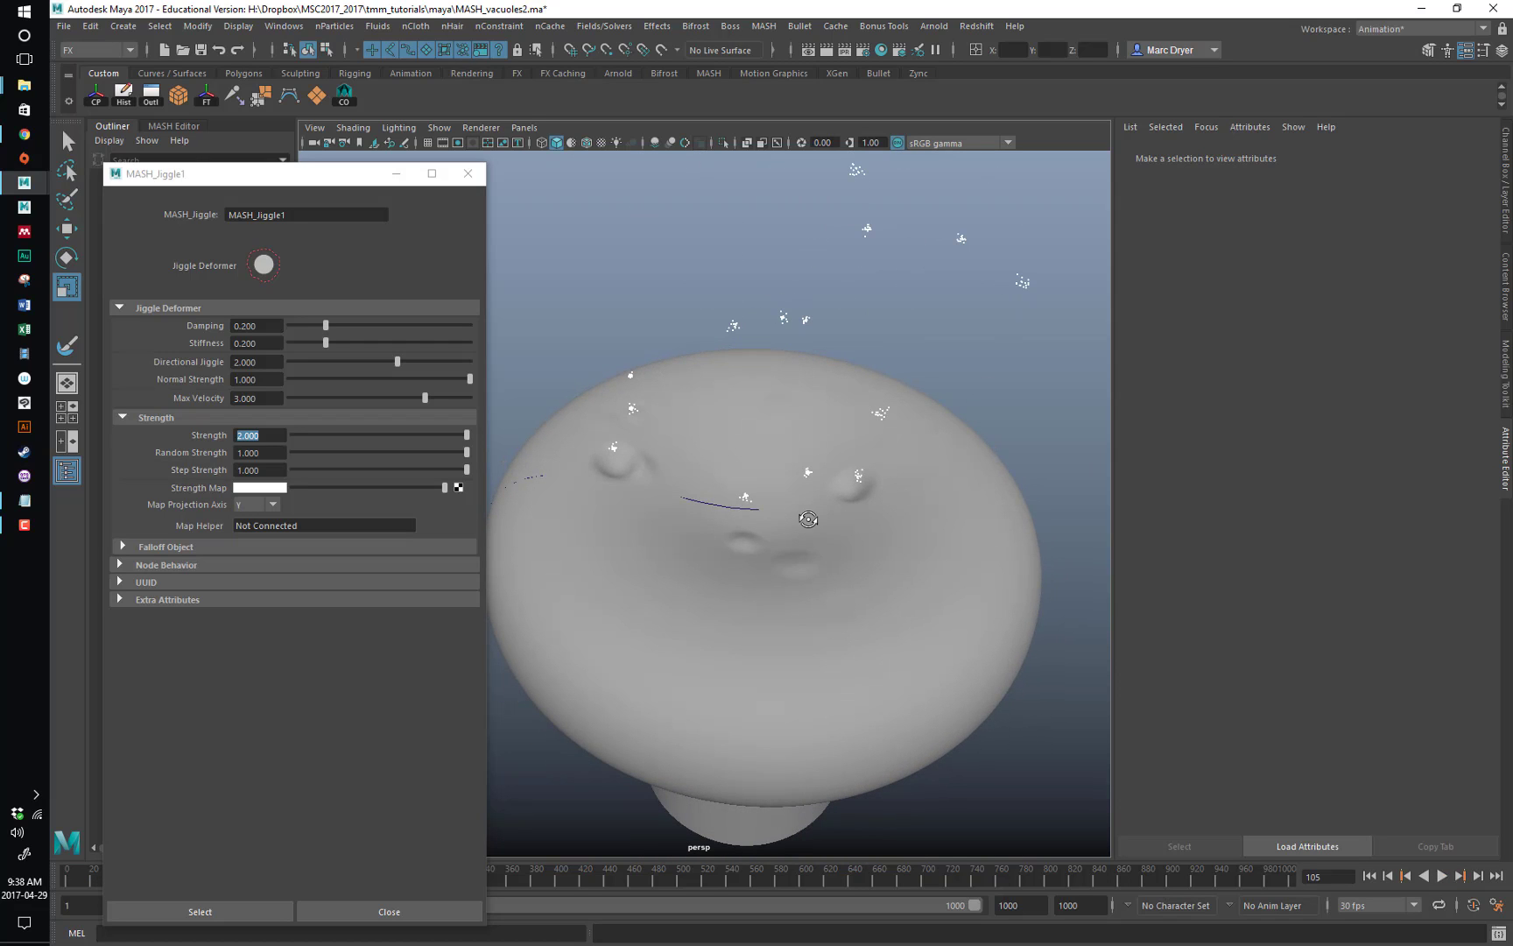
left_click_drag(832, 444, 798, 420, "alt")
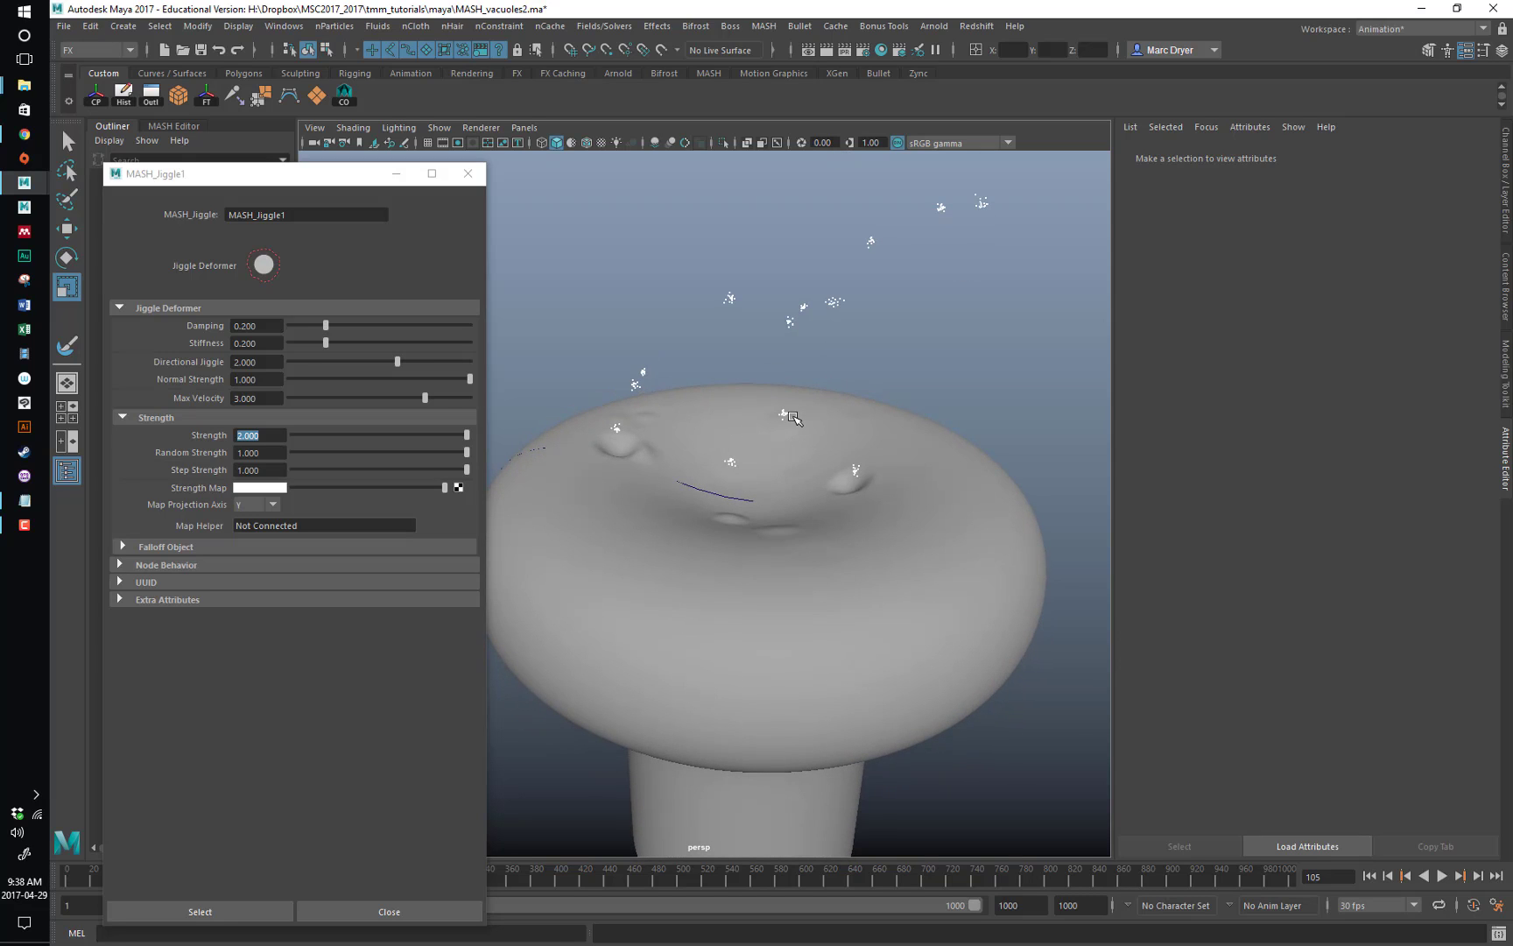